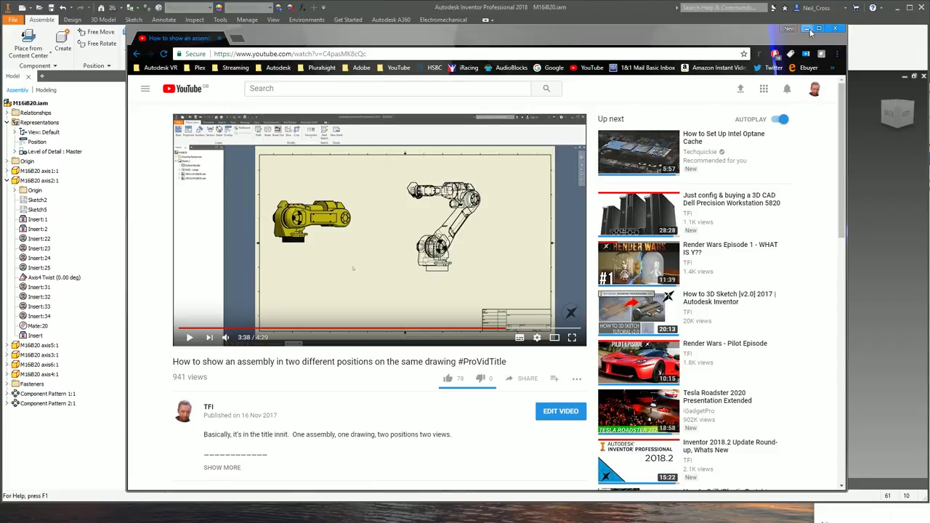
Step: Switch to Inventor and swing the robot's axis 2 arm up and down to check its free movement
click(806, 28)
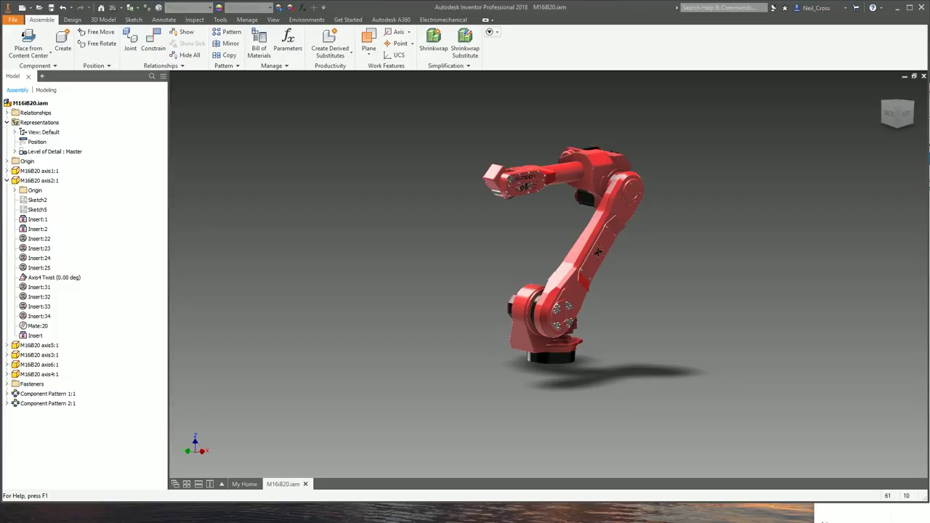
drag(607, 266, 650, 290)
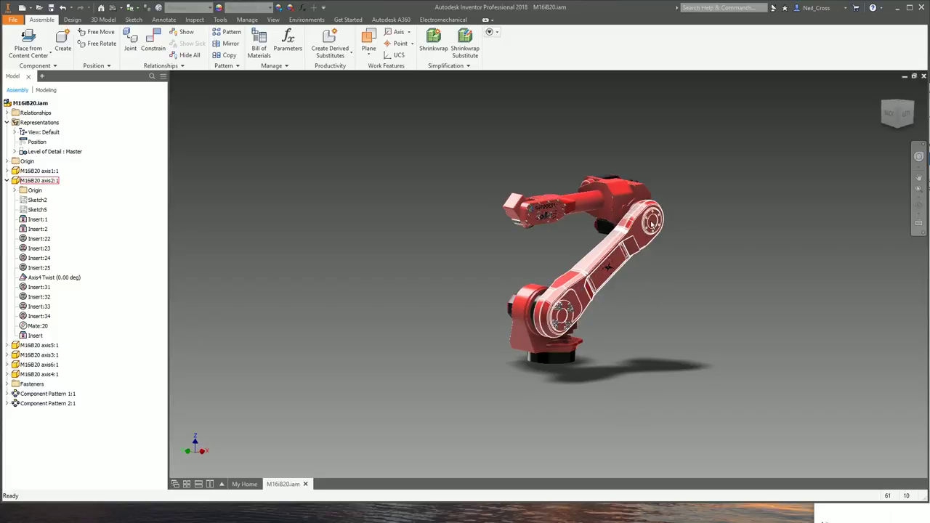
drag(659, 231, 652, 356)
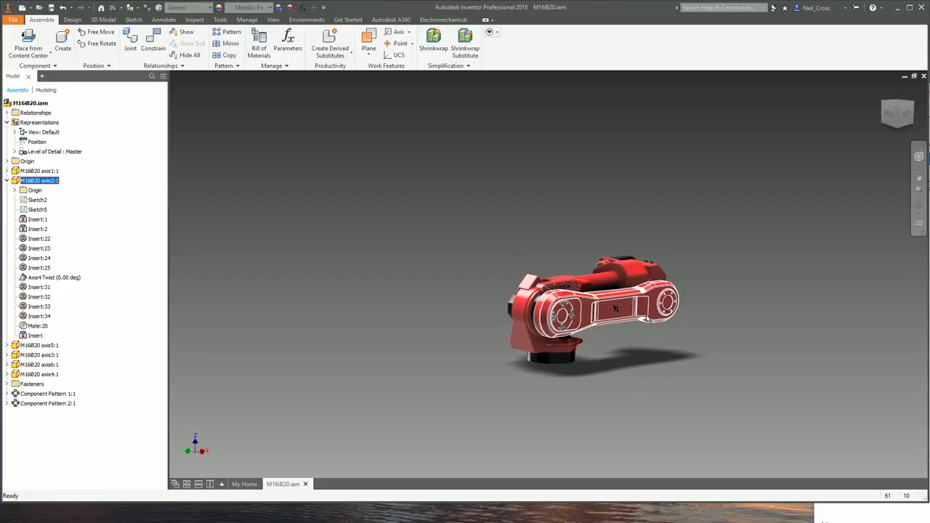
drag(648, 318, 594, 309)
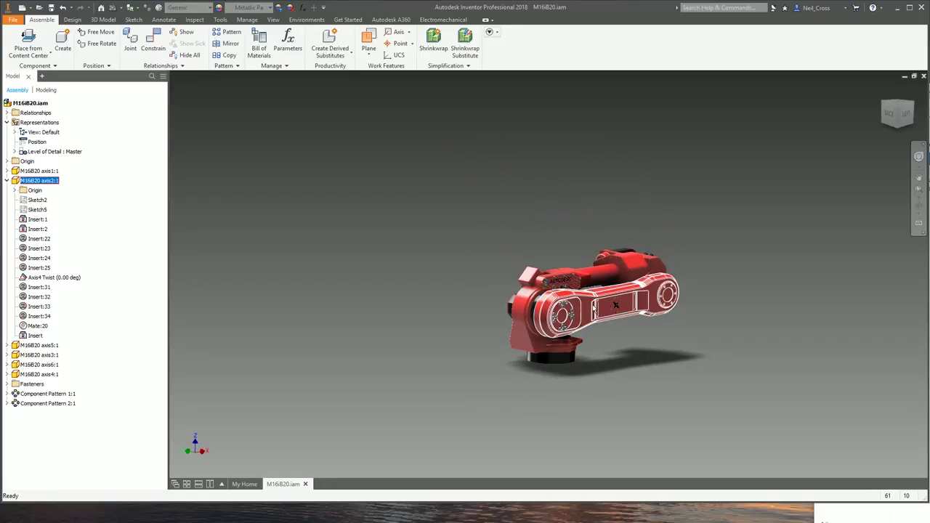
mouse_move(618, 299)
mouse_down()
mouse_move(546, 263)
mouse_move(520, 272)
mouse_move(602, 228)
mouse_move(615, 310)
mouse_up()
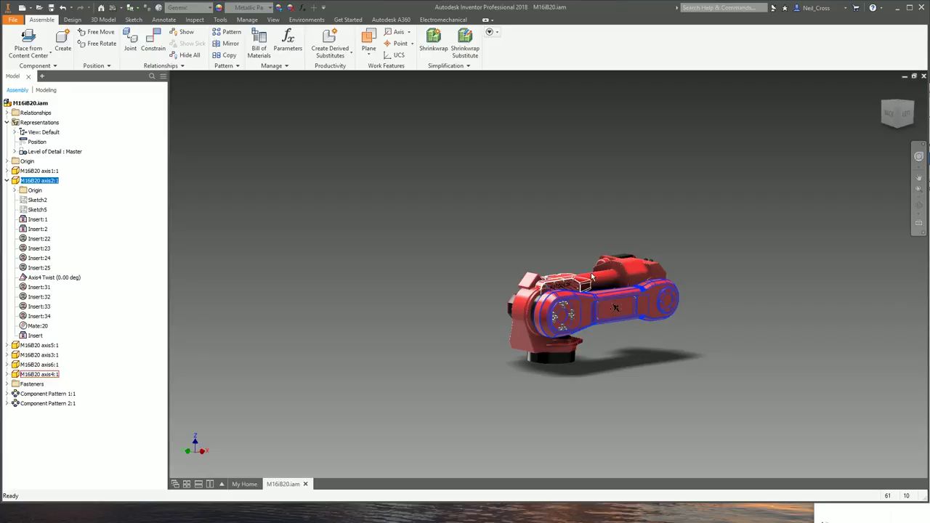
drag(592, 277, 672, 284)
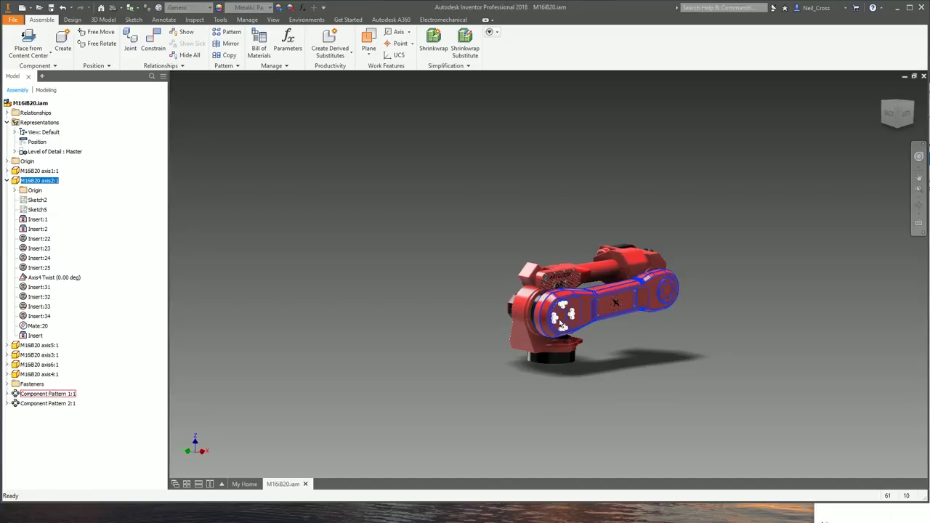
click(557, 217)
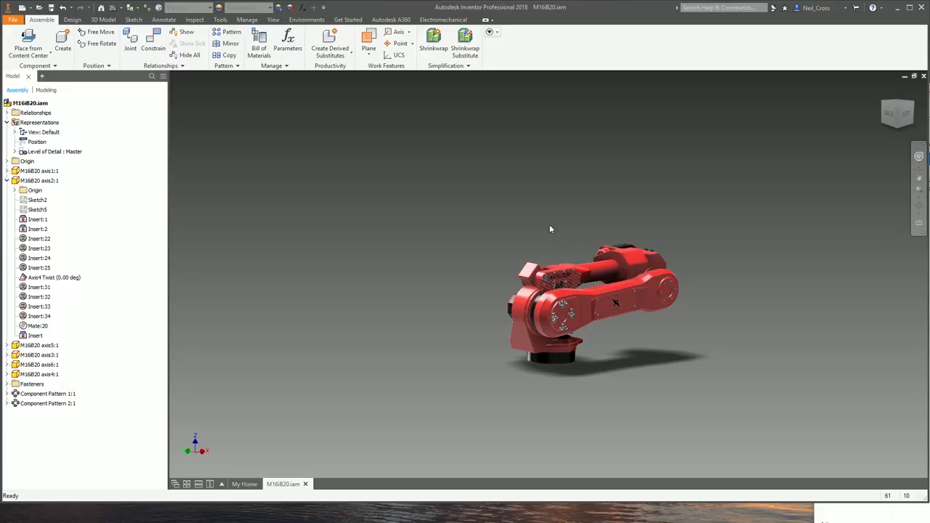
Step: Locate the Position entry among the assembly's representations
click(6, 122)
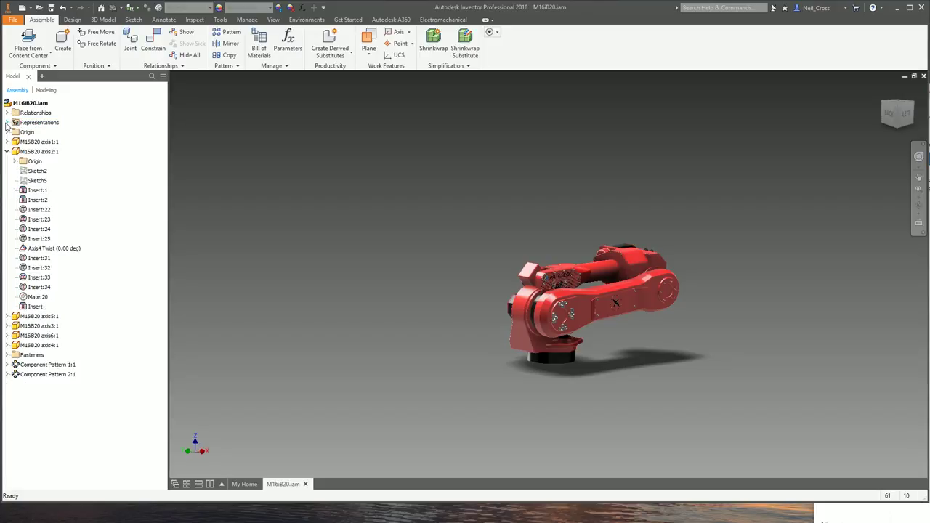
click(7, 123)
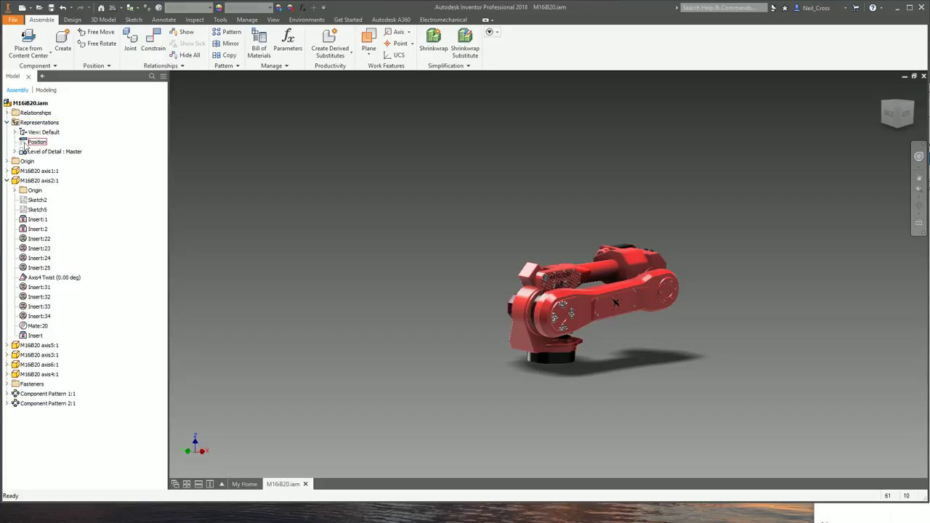
click(36, 142)
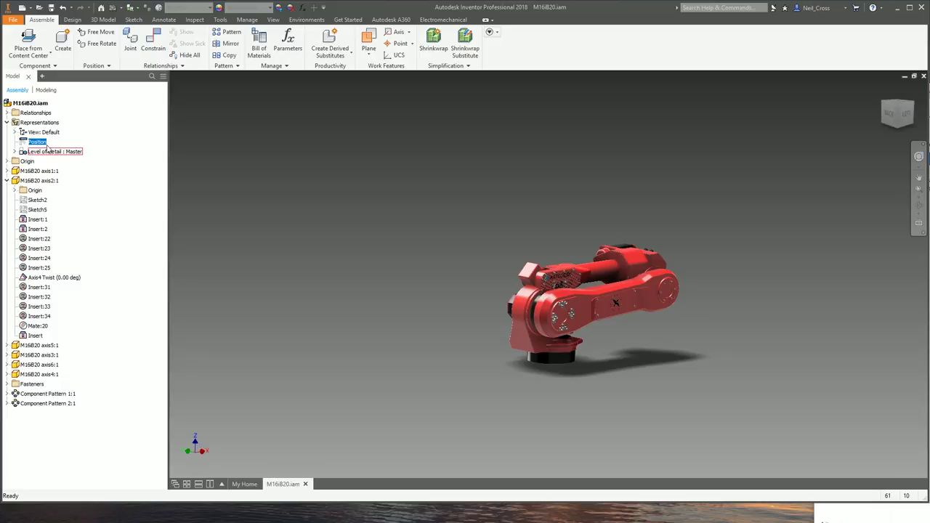
click(37, 144)
Step: Raise the axis 2 arm and set up a directed angle constraint between its long upper face and the base's flat flange face
click(589, 305)
drag(589, 305, 618, 297)
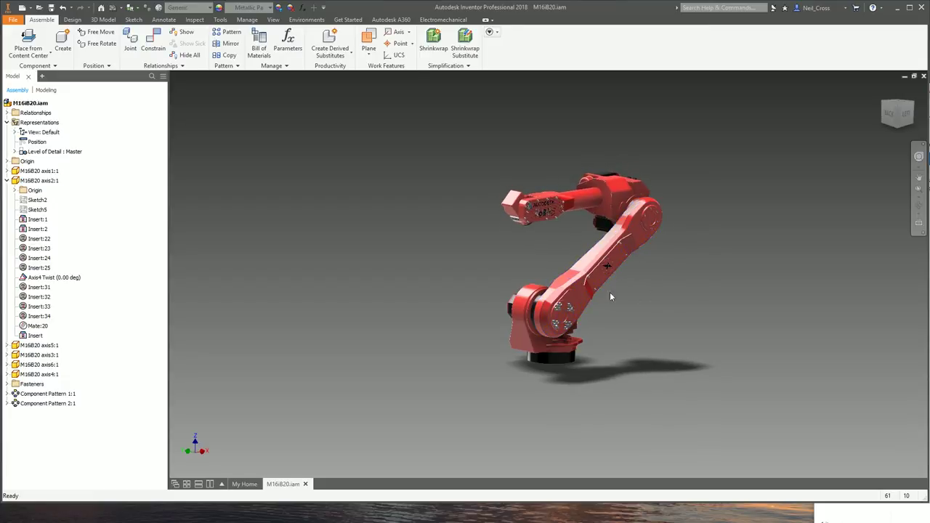
click(153, 40)
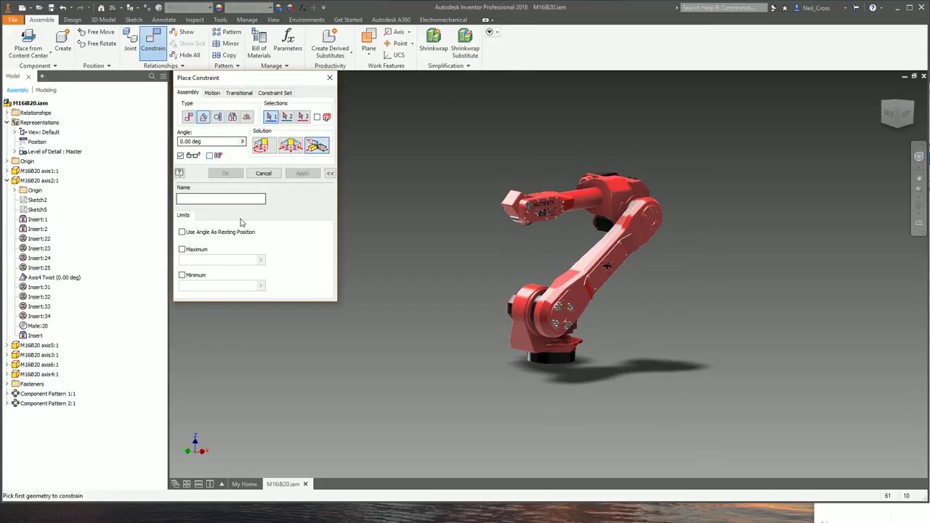
click(263, 149)
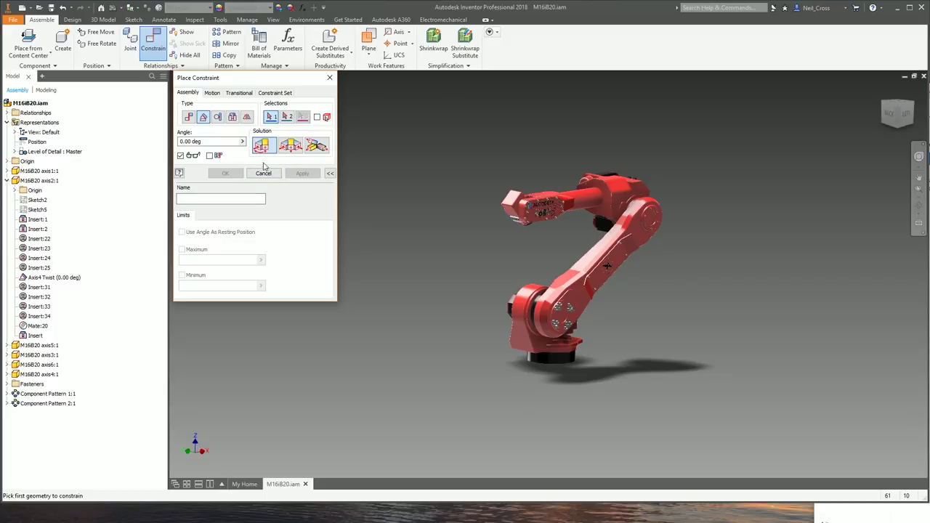
scroll(592, 257, down, 5)
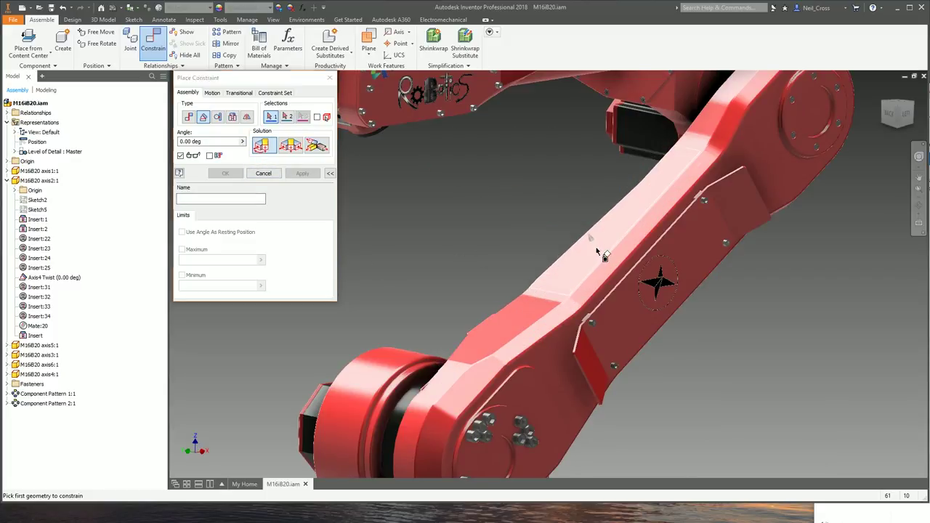
click(597, 252)
scroll(623, 326, up, 5)
click(596, 419)
shift+middle_drag(744, 353, 617, 294)
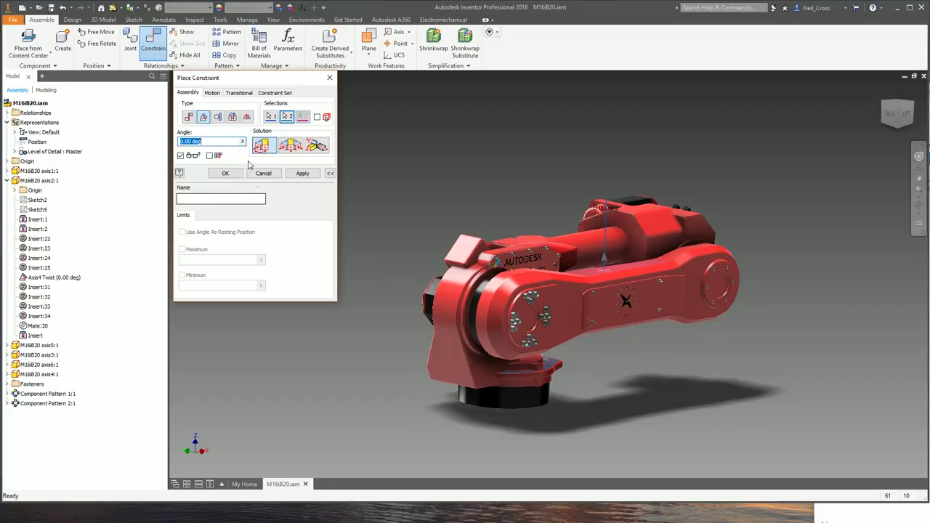
Step: Name the angle constraint "Robot lift angle" and apply it at 0 degrees
click(330, 173)
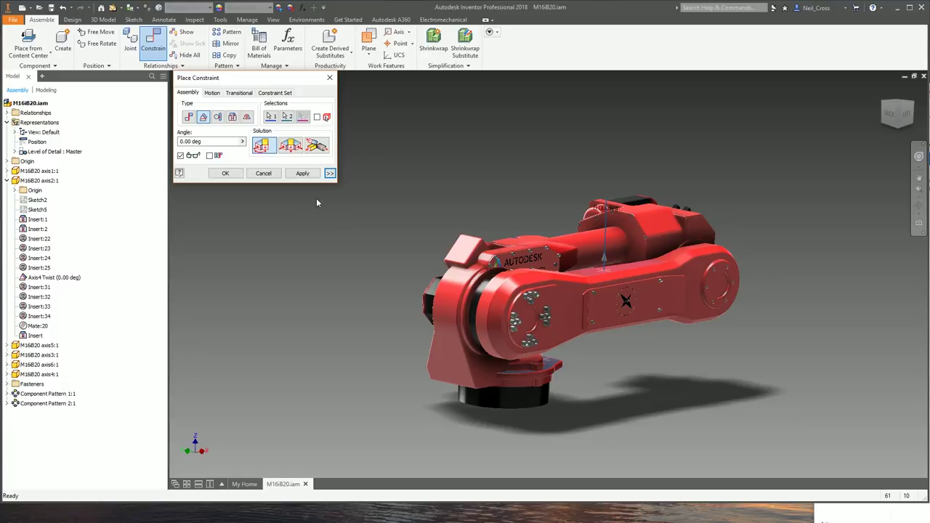
click(329, 175)
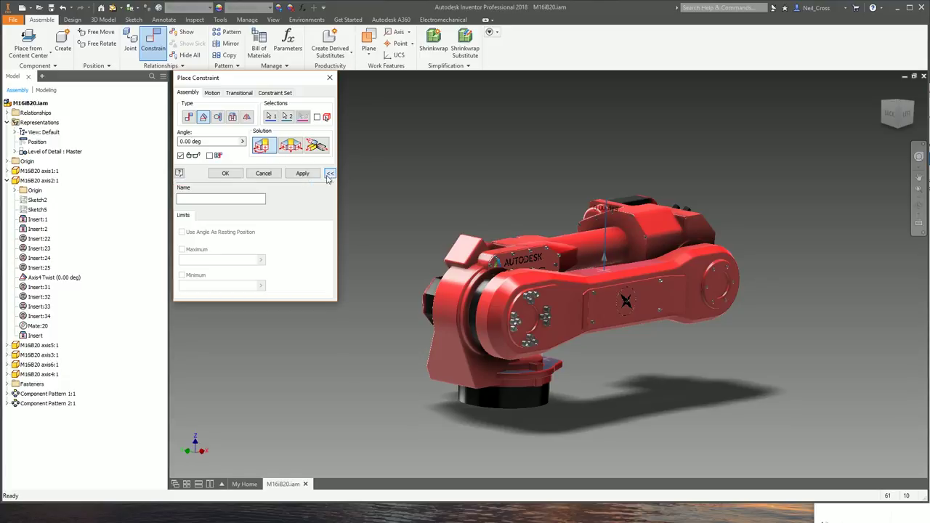
click(233, 201)
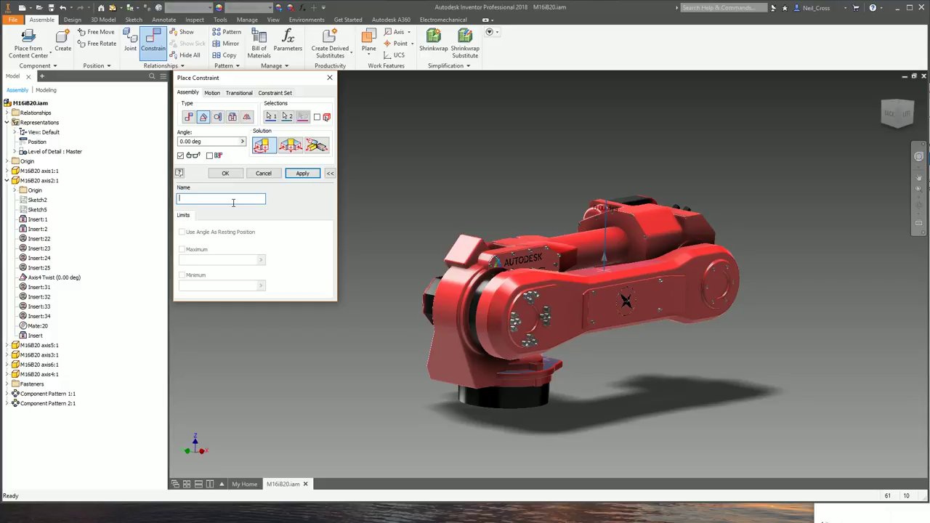
text(Robot lift angle)
click(302, 172)
click(256, 175)
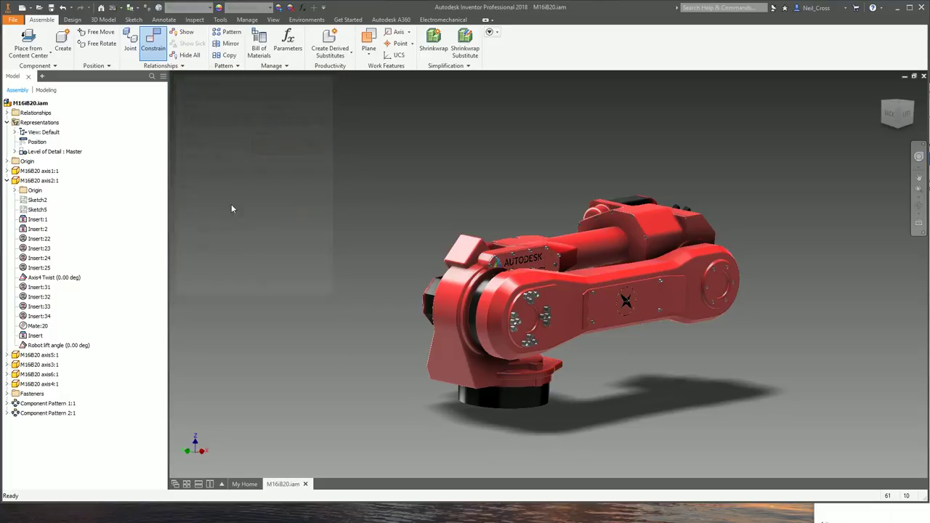
Step: Try the Robot lift angle constraint at 45, 90 and 125 degrees, and return it to 0 degrees
click(42, 181)
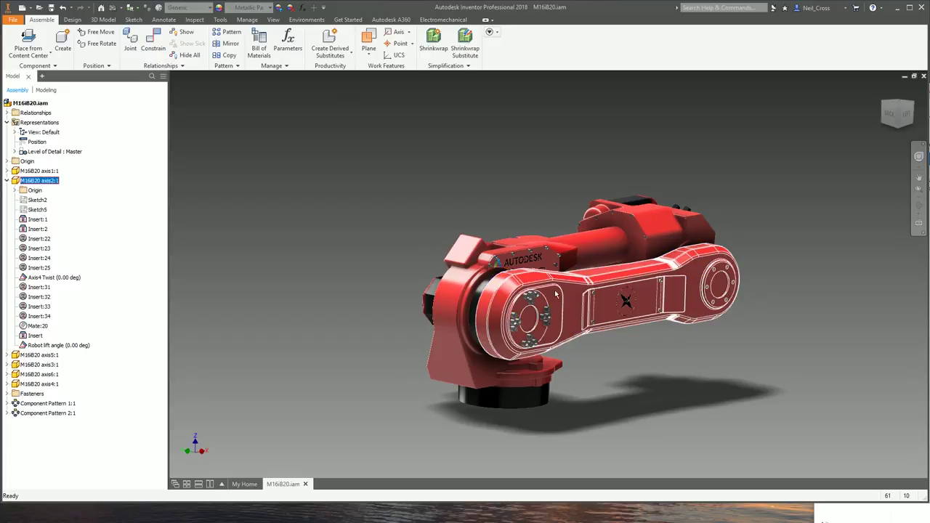
click(36, 346)
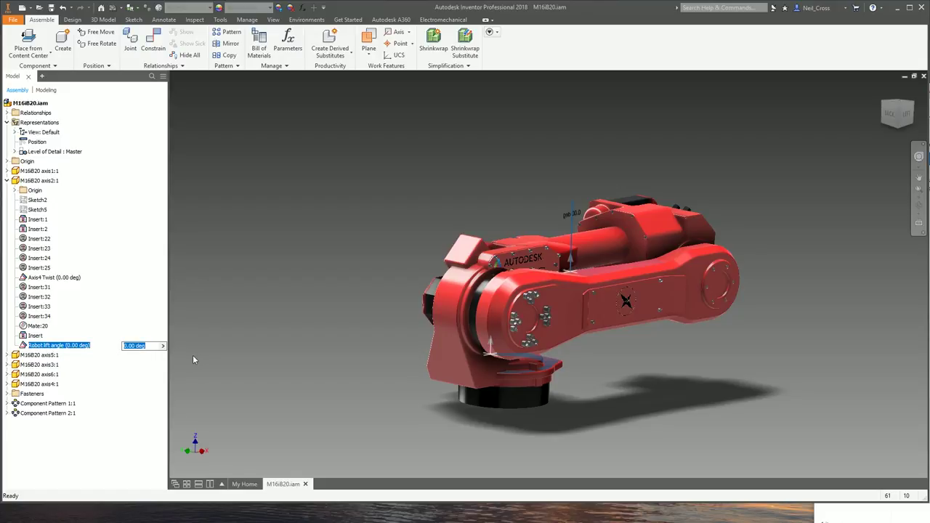
text(45)
key(Return)
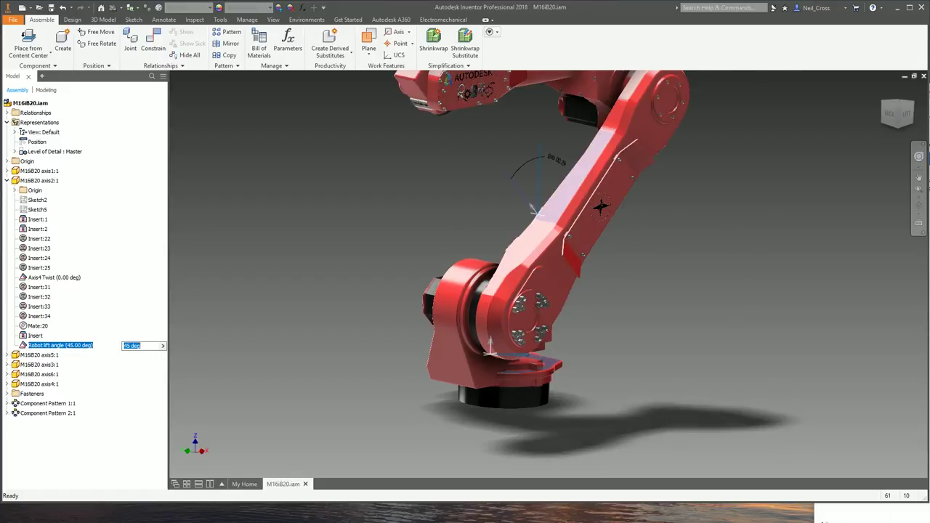
scroll(500, 245, down, 3)
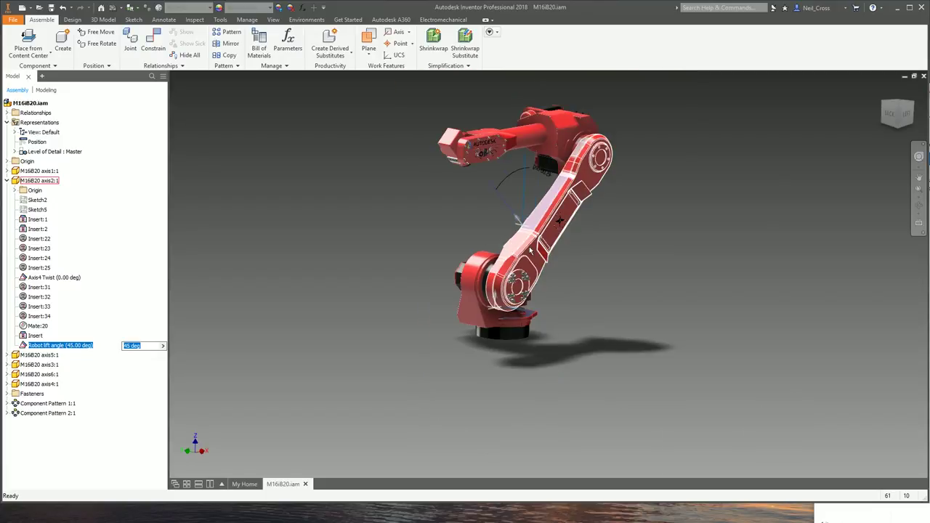
text(90)
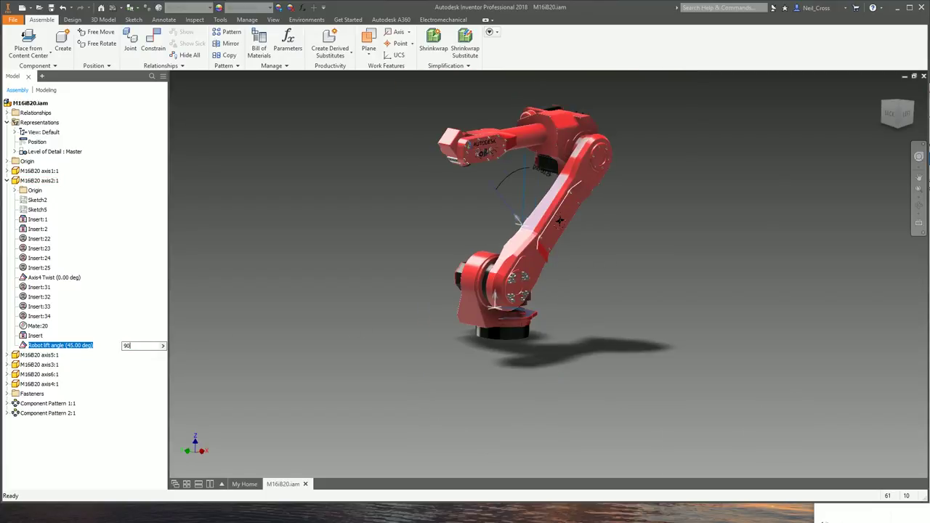
key(Return)
text(125)
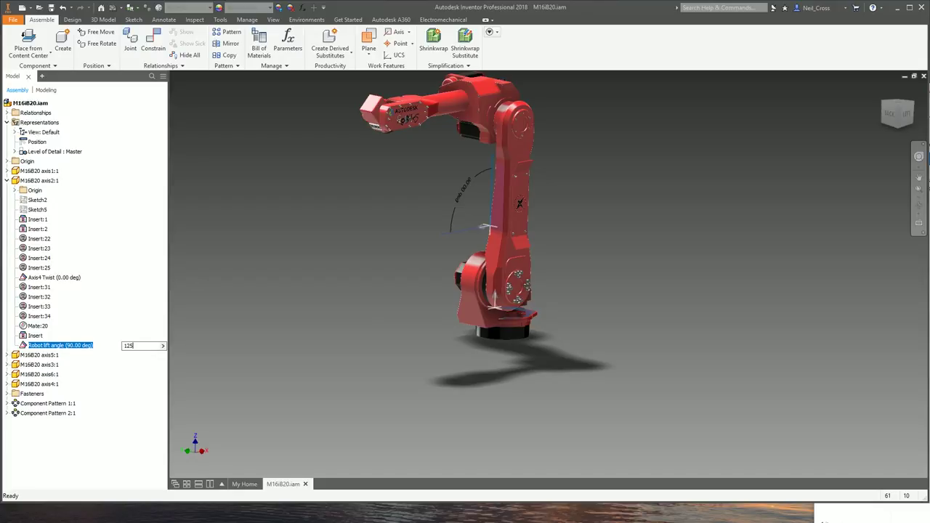
key(Return)
text(0)
key(Return)
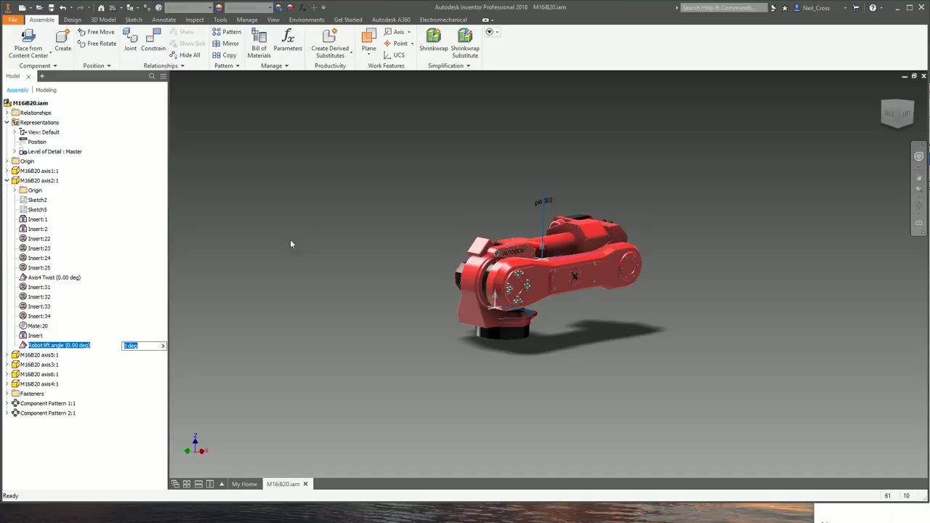
click(257, 287)
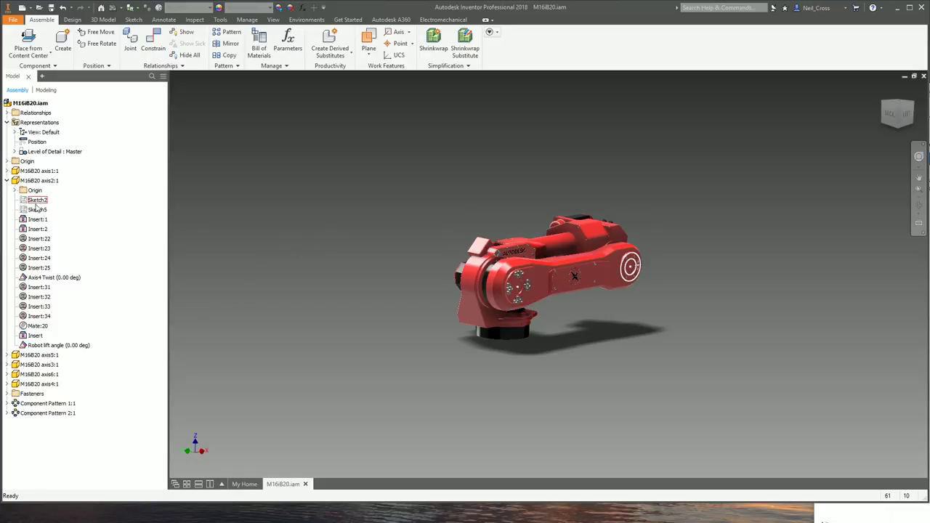
Step: Try the Axis4 Twist constraint at 453 degrees and return it to 0 degrees
click(58, 283)
text(453)
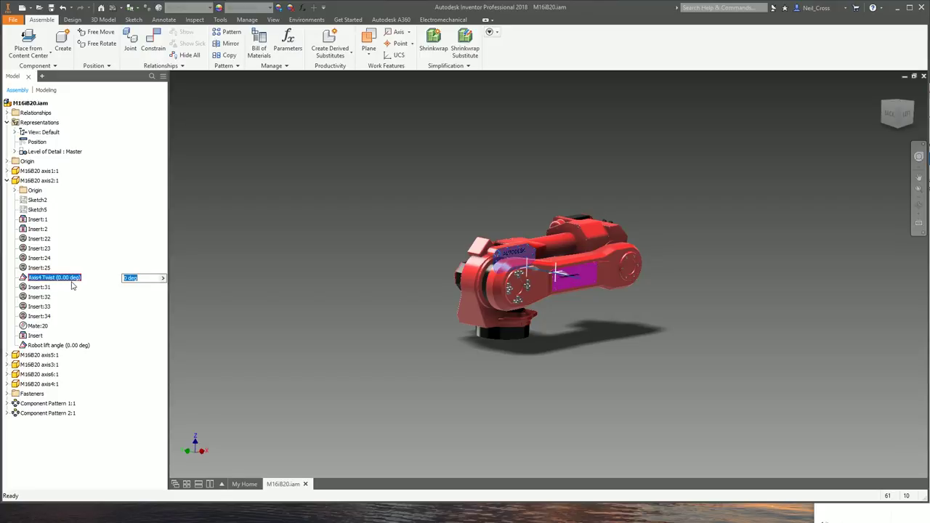
key(Return)
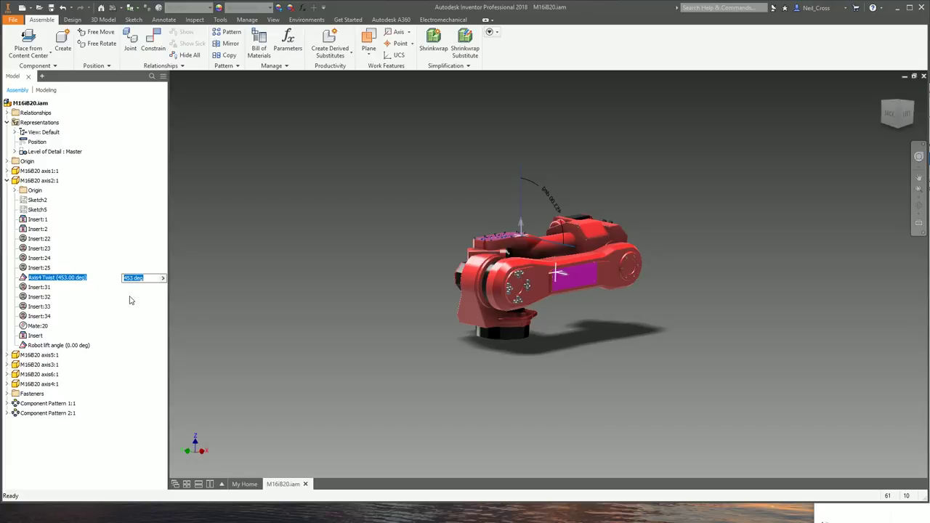
text(0)
key(Return)
click(250, 317)
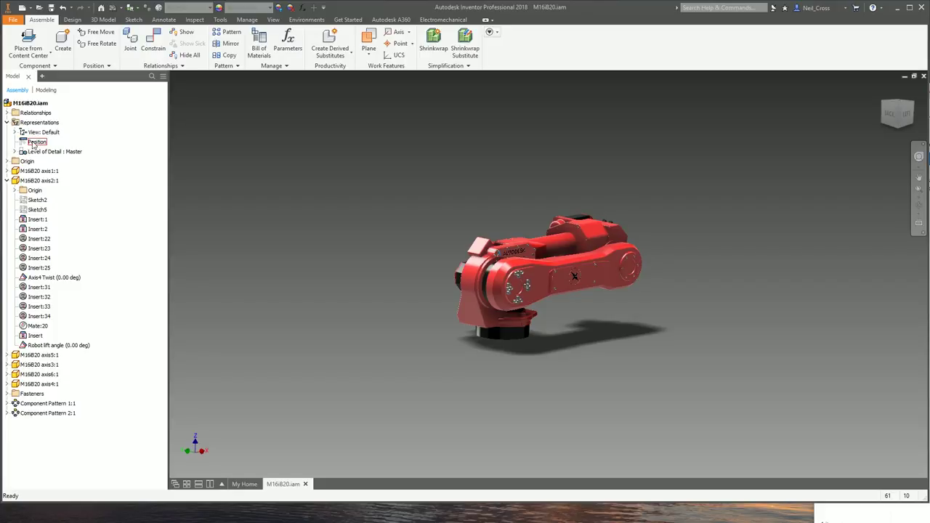
Step: Create a new positional representation of the robot assembly and expand the list of positions
right_click(33, 143)
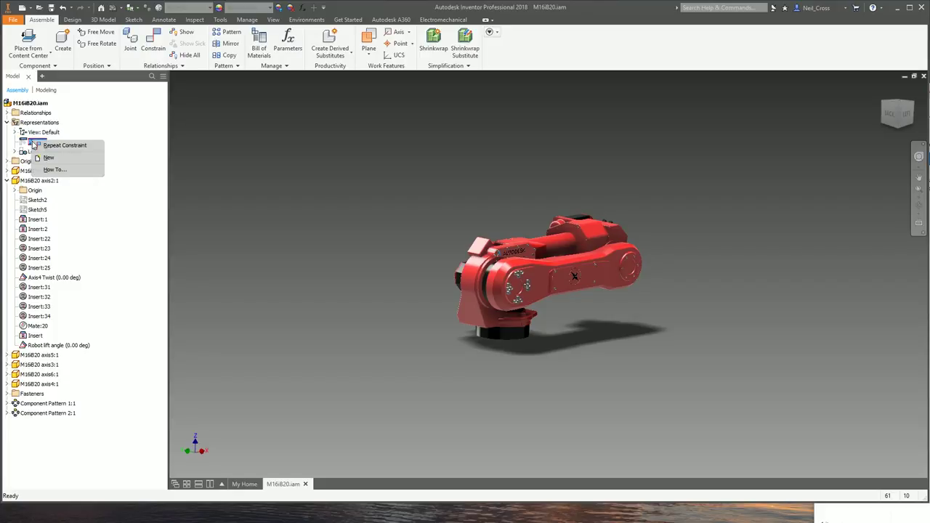
click(49, 159)
click(15, 142)
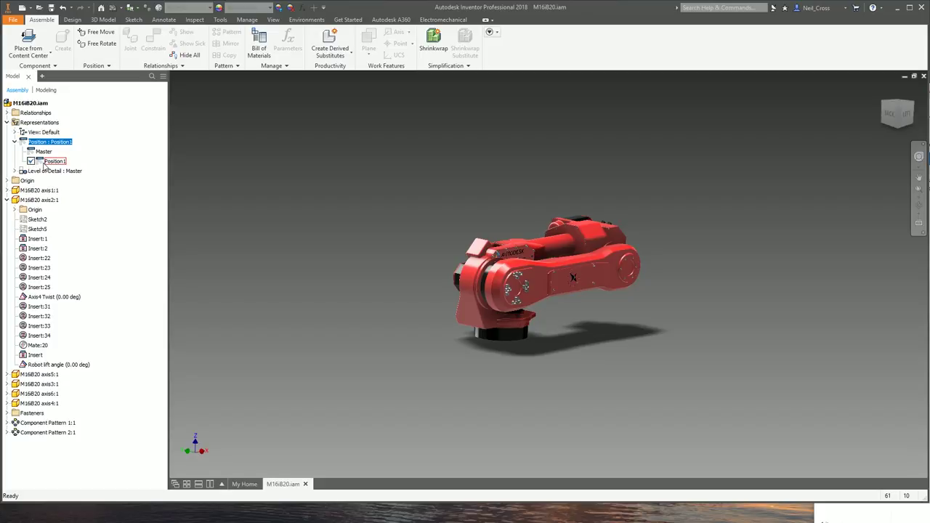
Step: Rename the new positional representation as "Resting position"
click(53, 166)
click(54, 166)
text(Robot resting)
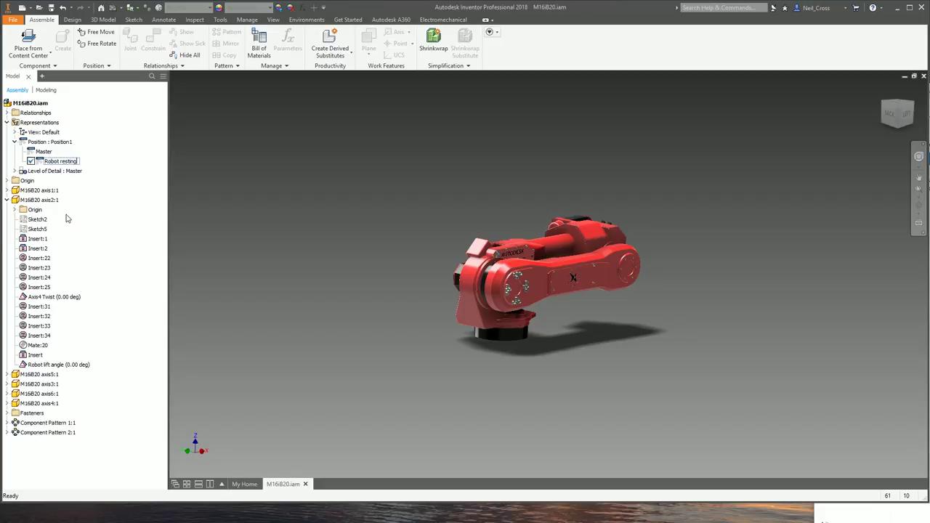
text( positions)
key(BackSpace)
key(BackSpace)
key(BackSpace)
key(BackSpace)
key(BackSpace)
key(BackSpace)
key(BackSpace)
text(R)
key(Return)
click(60, 165)
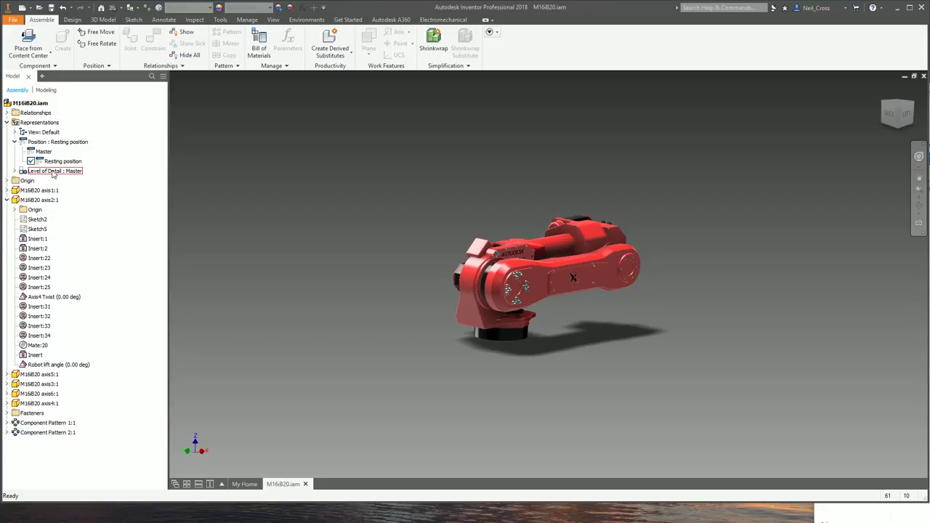
Step: Activate the Master positional representation
double_click(33, 154)
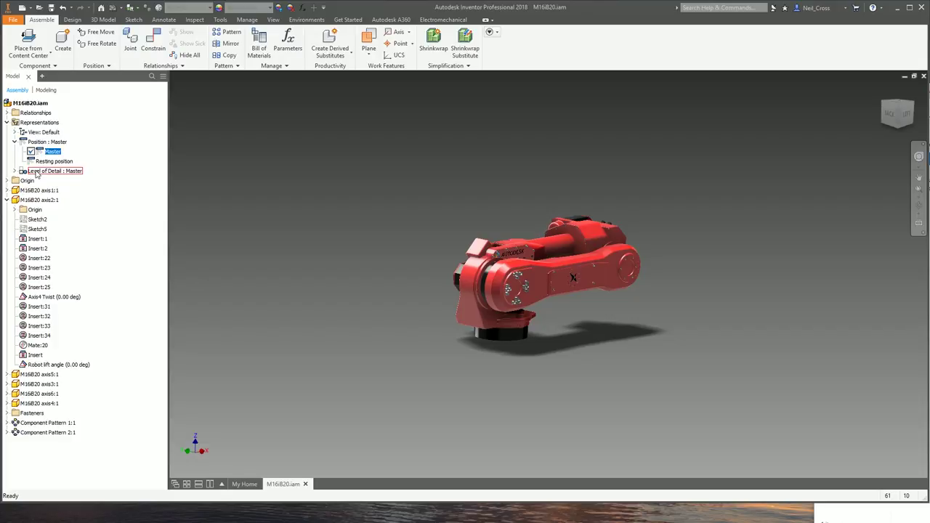
Step: Override the Robot lift angle constraint with a value of 45 deg in the At 45deg positional representation
double_click(42, 160)
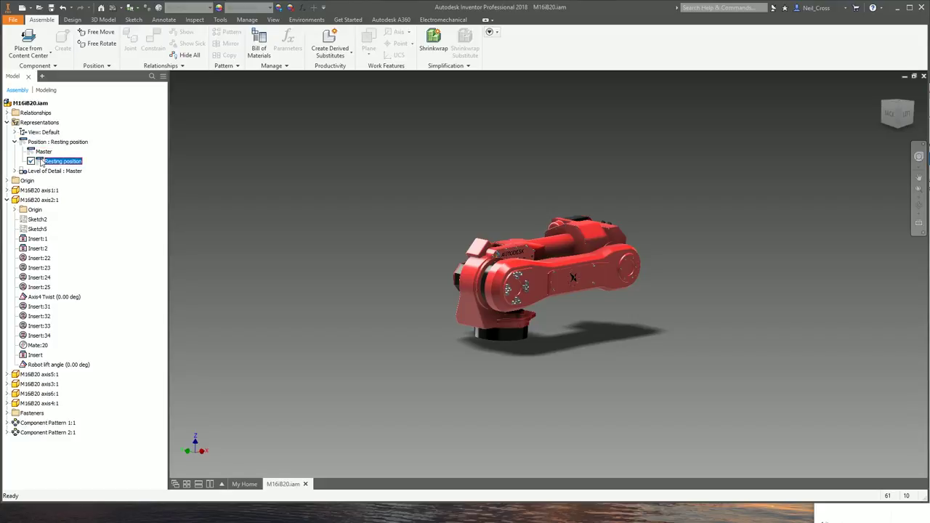
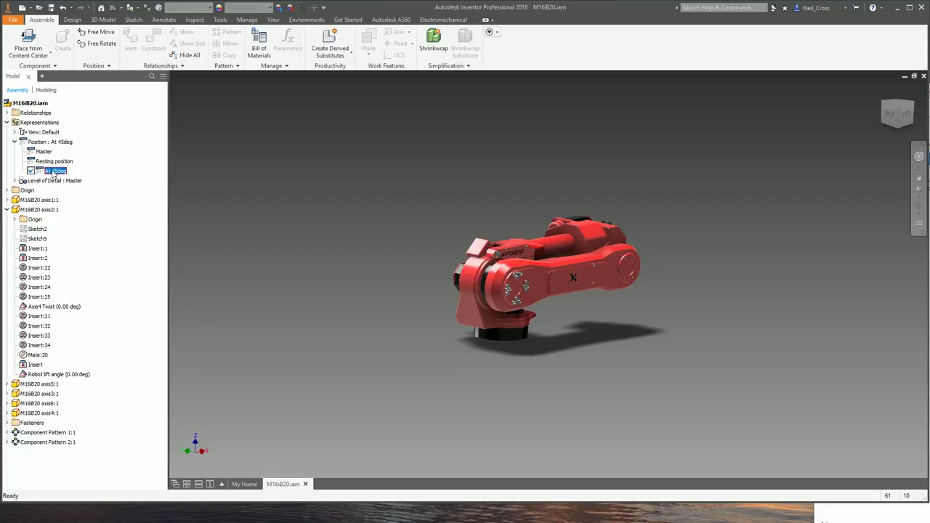
right_click(42, 376)
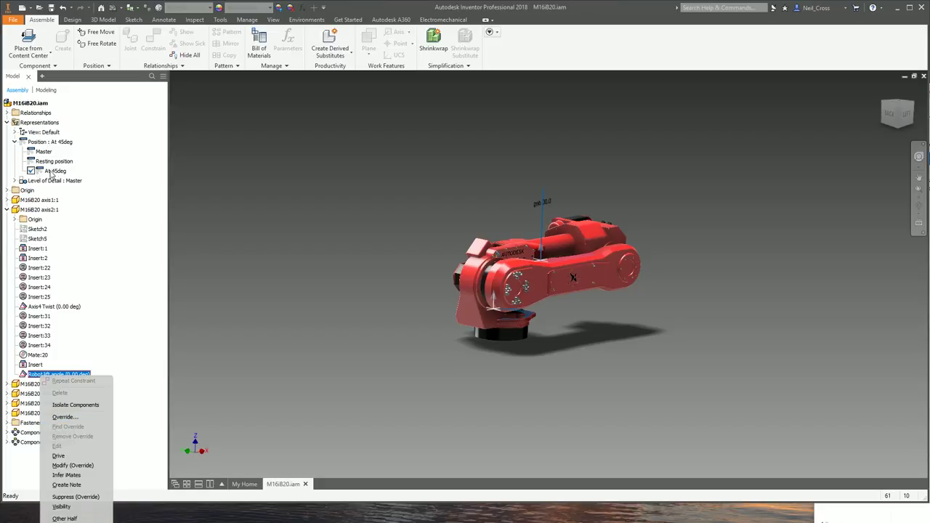
click(64, 417)
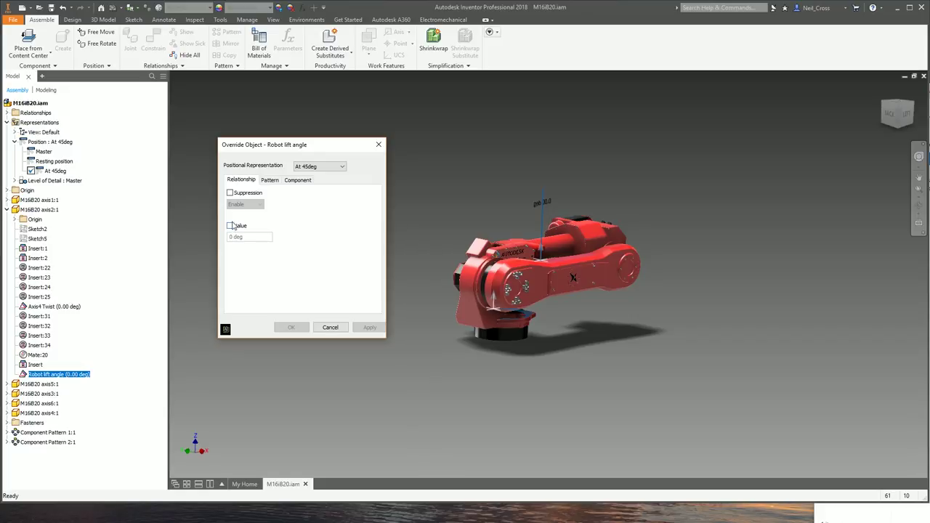
mouse_move(254, 150)
mouse_down()
mouse_move(261, 140)
mouse_move(255, 148)
mouse_up()
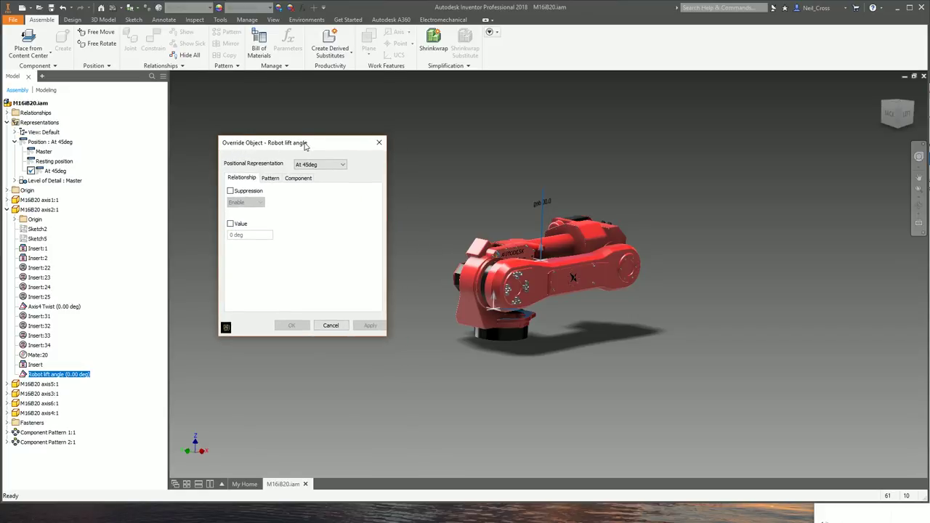
click(231, 224)
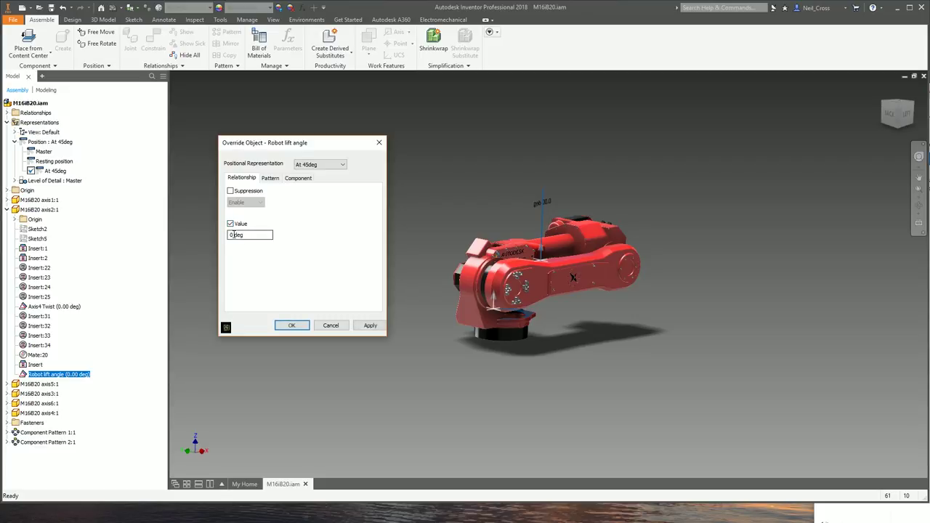
text(45)
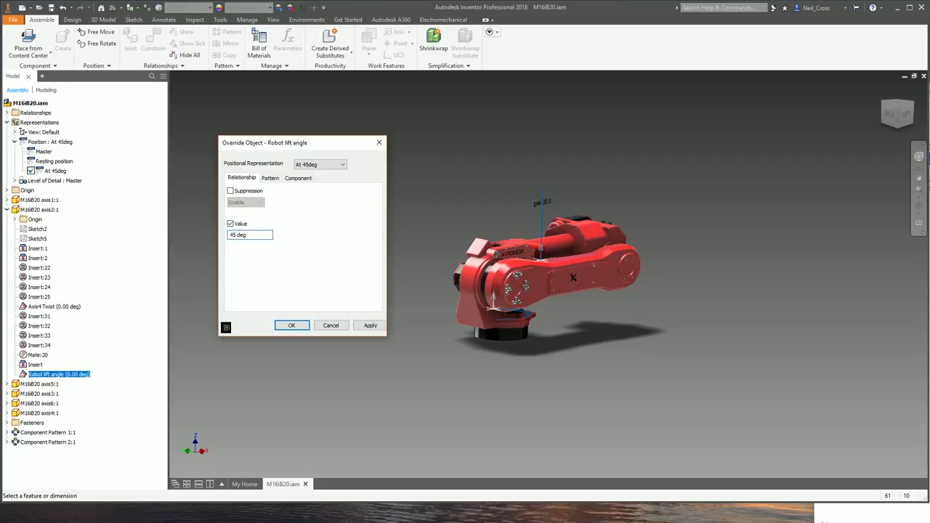
key(Return)
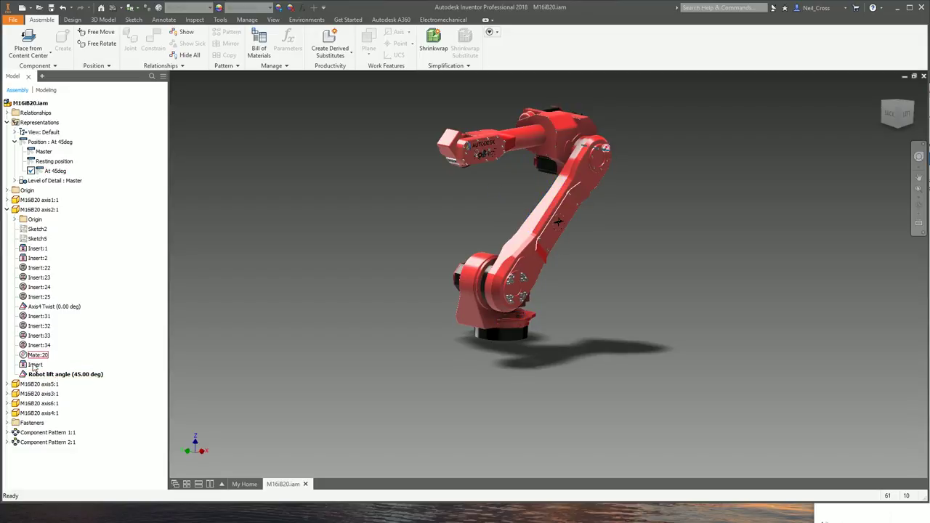
Step: Override the Axis4 Twist constraint with a value of 20 deg in the At 45deg positional representation
click(48, 307)
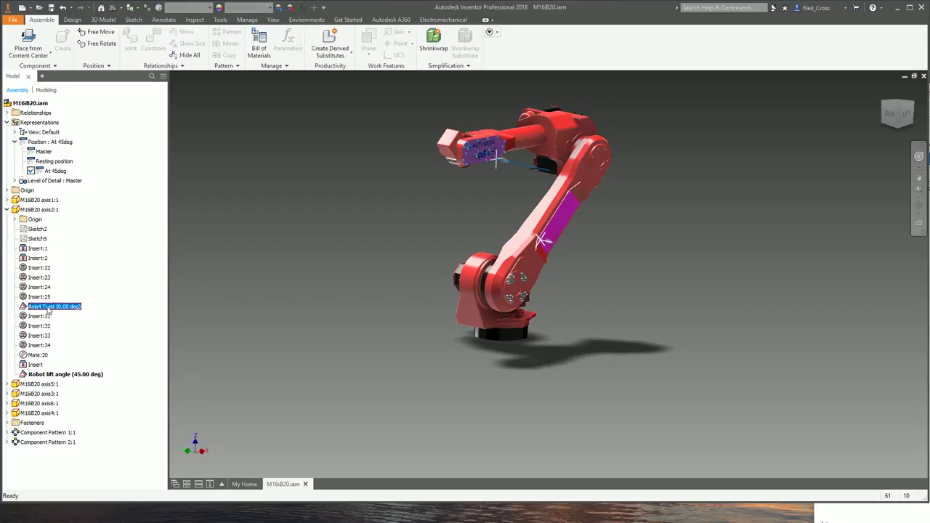
right_click(47, 306)
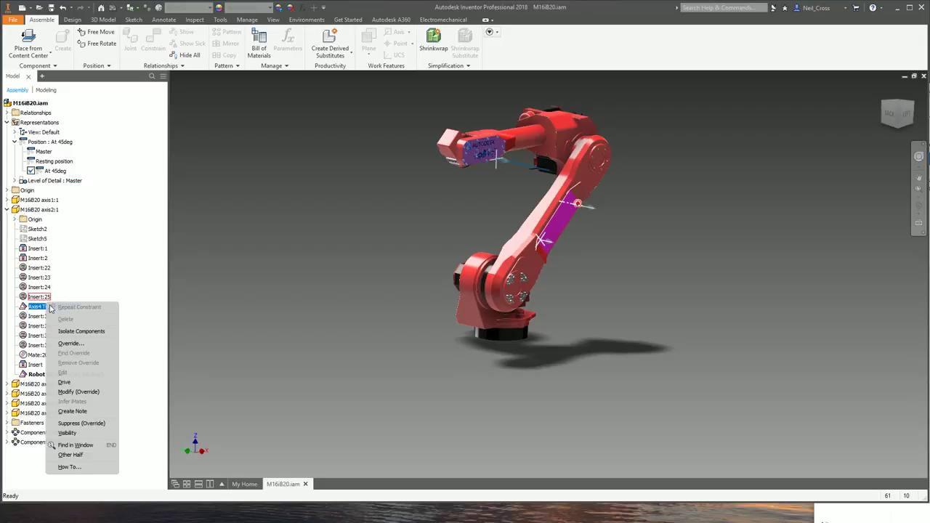
click(67, 346)
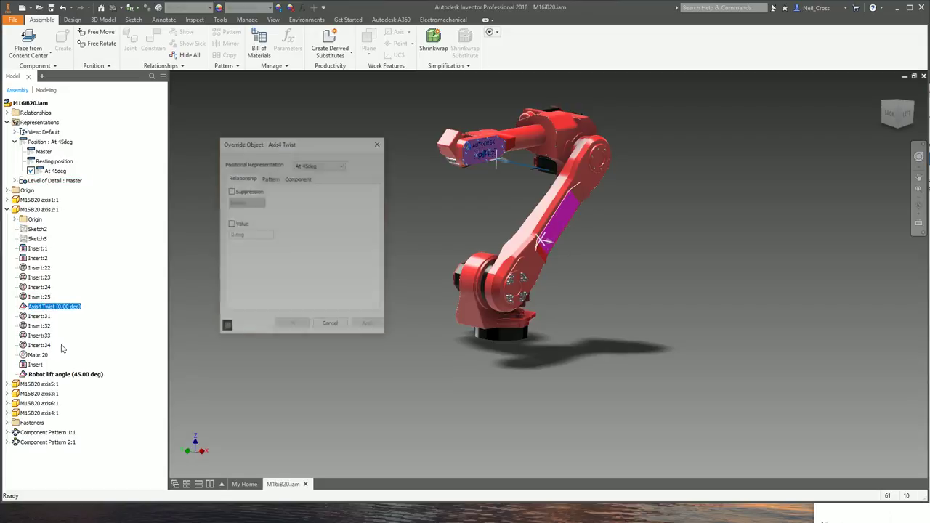
click(230, 223)
double_click(230, 236)
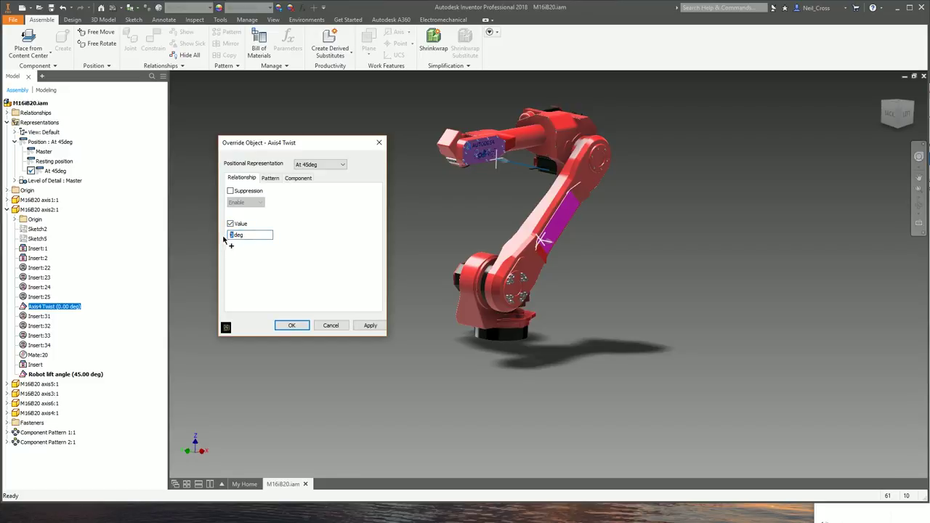
key(Return)
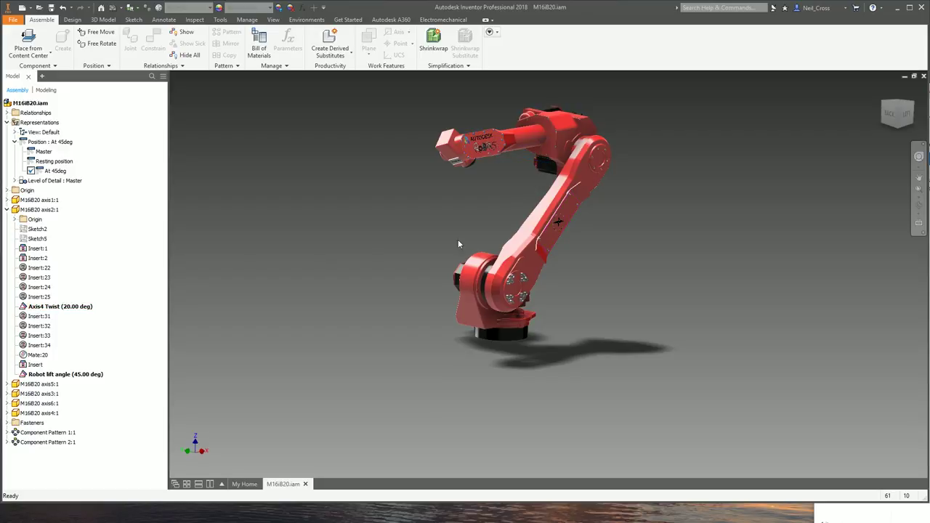
Step: Compare the robot's poses by activating Resting position and switching back to At 45deg
click(40, 161)
double_click(38, 161)
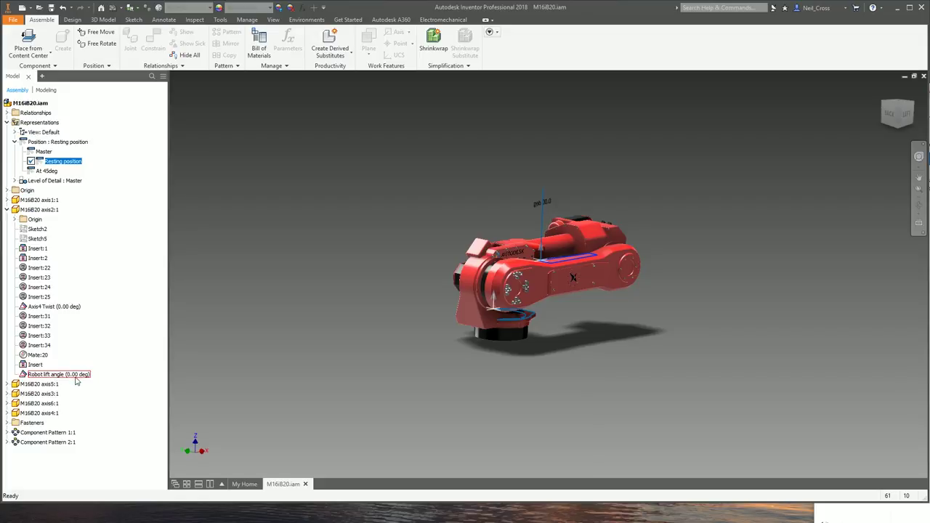
double_click(33, 171)
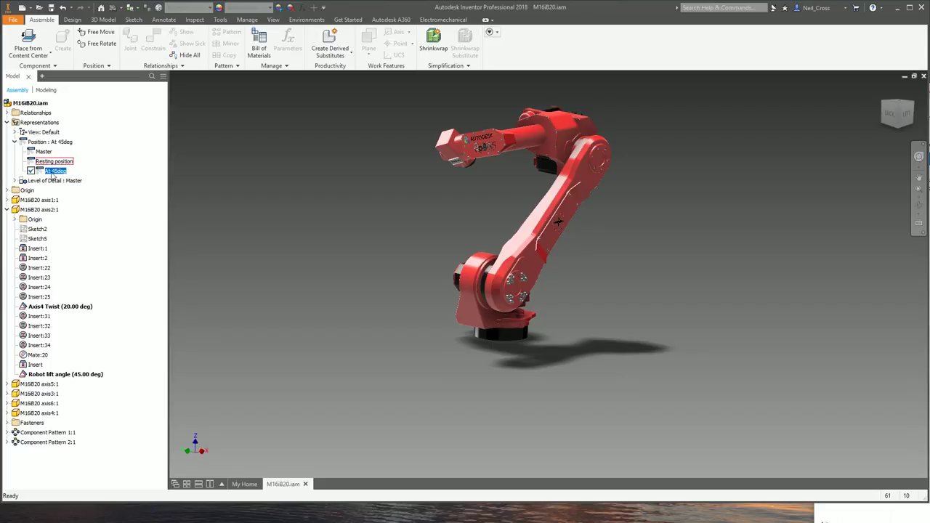
right_click(43, 143)
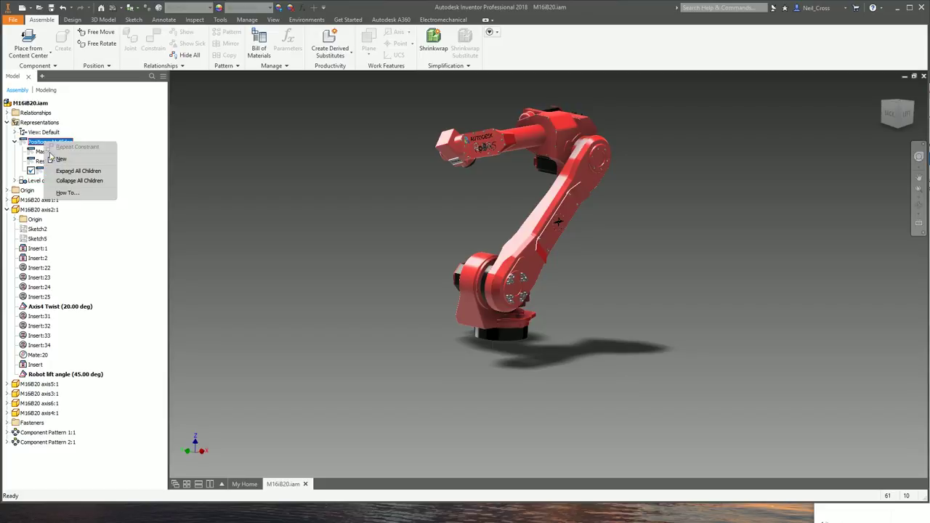
click(61, 155)
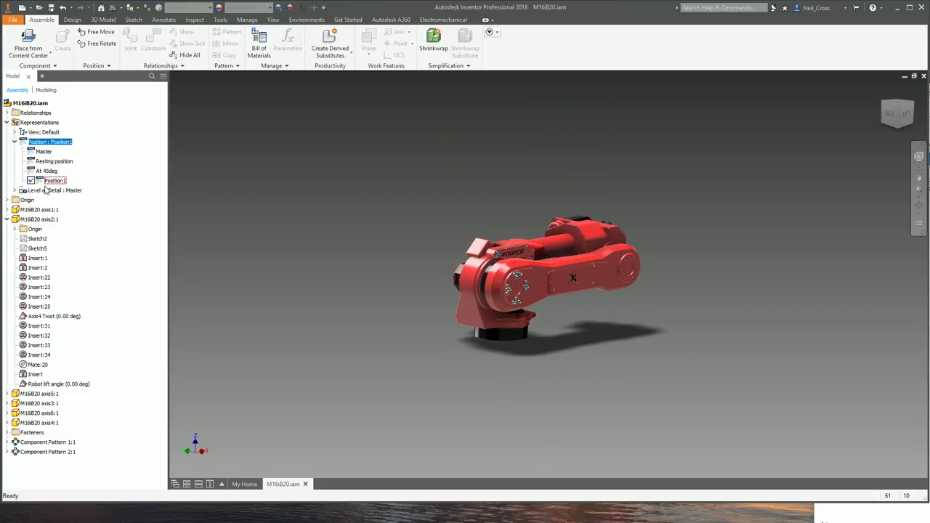
click(51, 181)
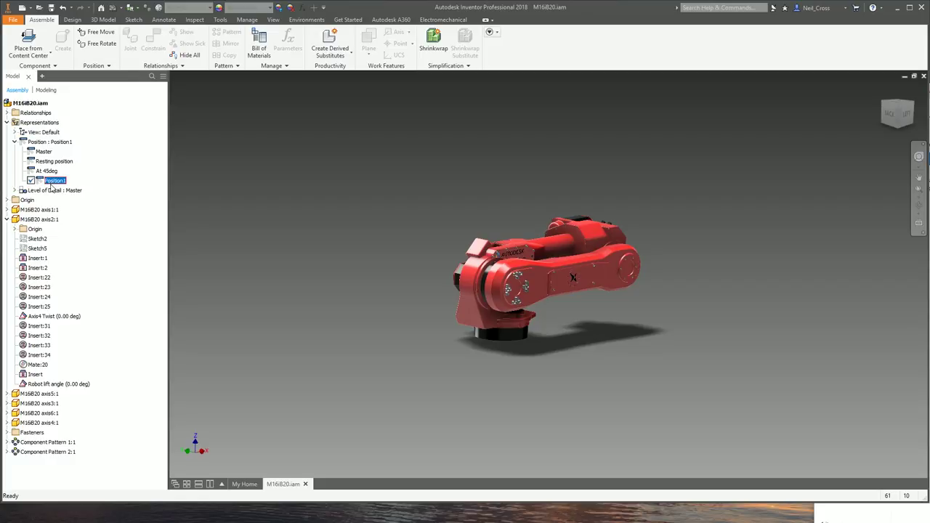
double_click(44, 151)
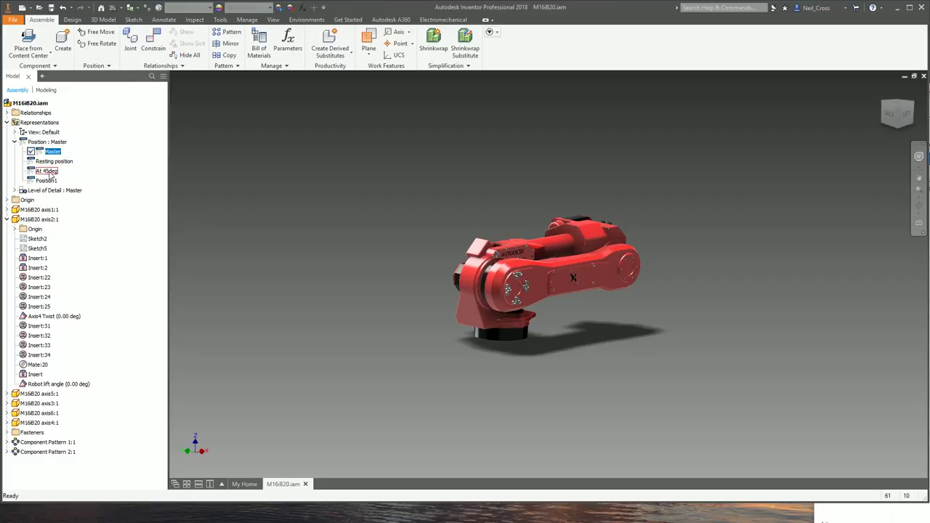
right_click(49, 182)
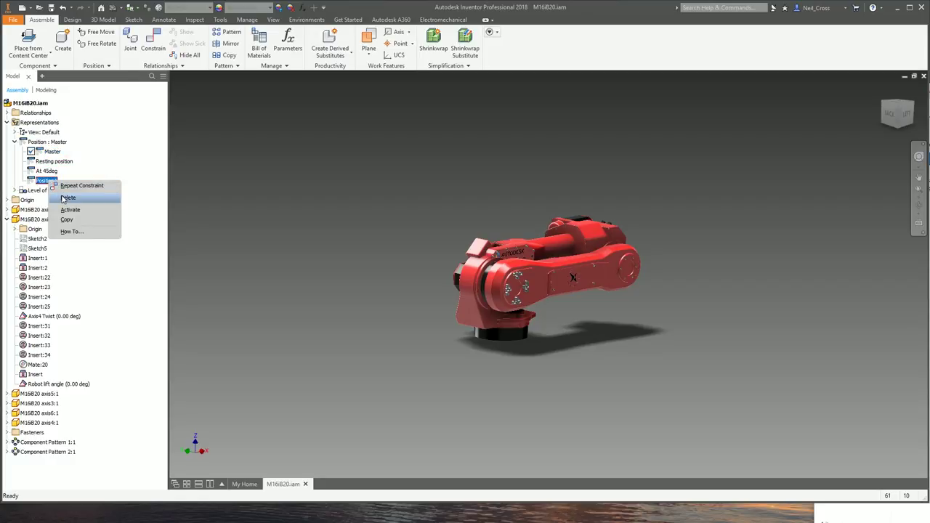
click(66, 197)
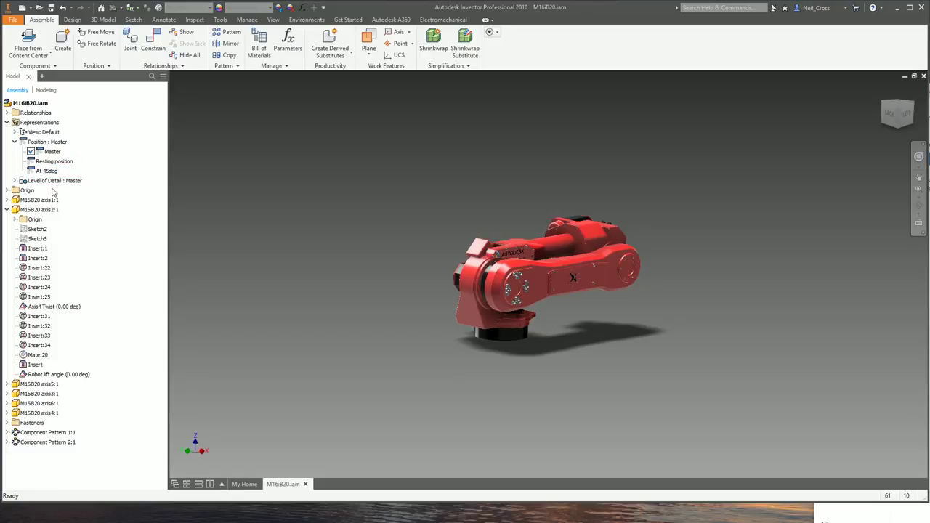
right_click(54, 141)
click(68, 160)
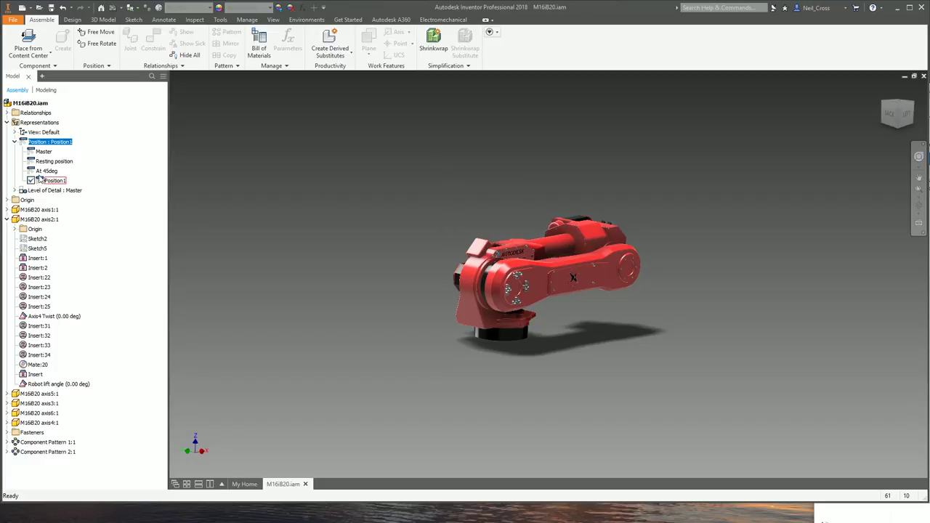
click(43, 152)
double_click(43, 152)
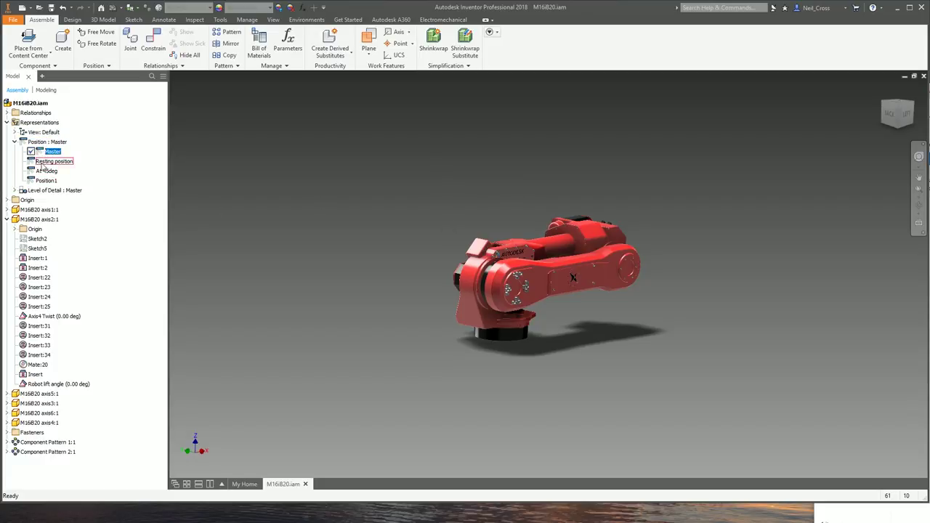
right_click(45, 180)
click(79, 202)
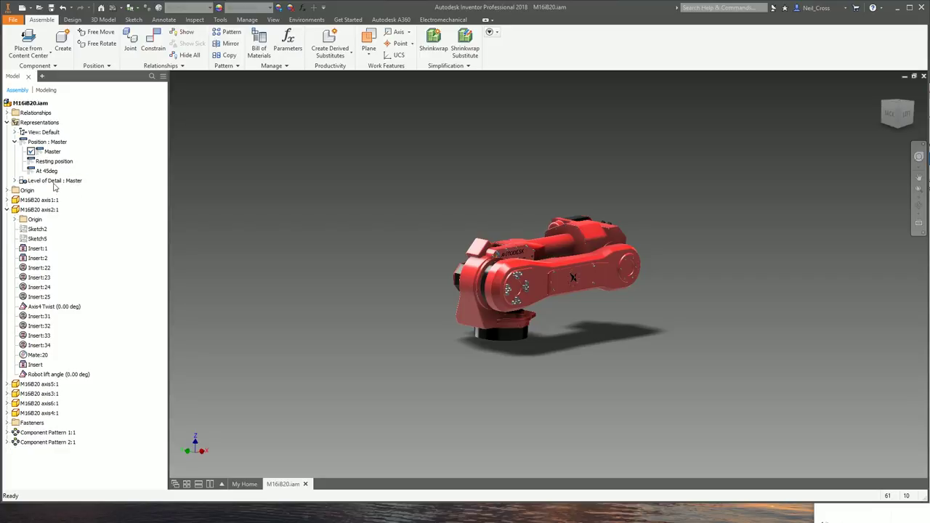
Step: Copy the At 45deg positional representation and rename the copy as "At 90deg"
double_click(43, 172)
right_click(41, 173)
click(59, 198)
click(51, 181)
click(54, 181)
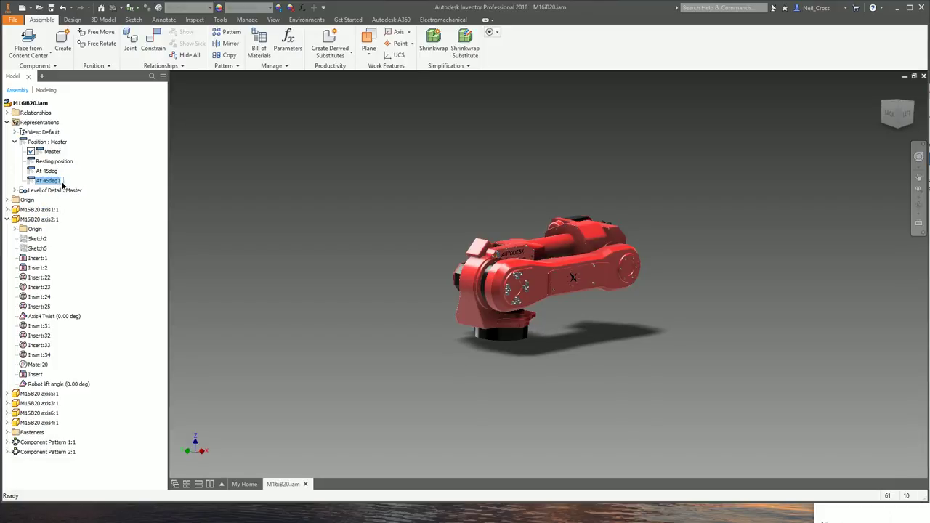
click(60, 183)
key(Return)
Step: Activate the At 90deg representation and set its Robot lift angle to 90 deg and Axis4 Twist to 0 deg
double_click(45, 180)
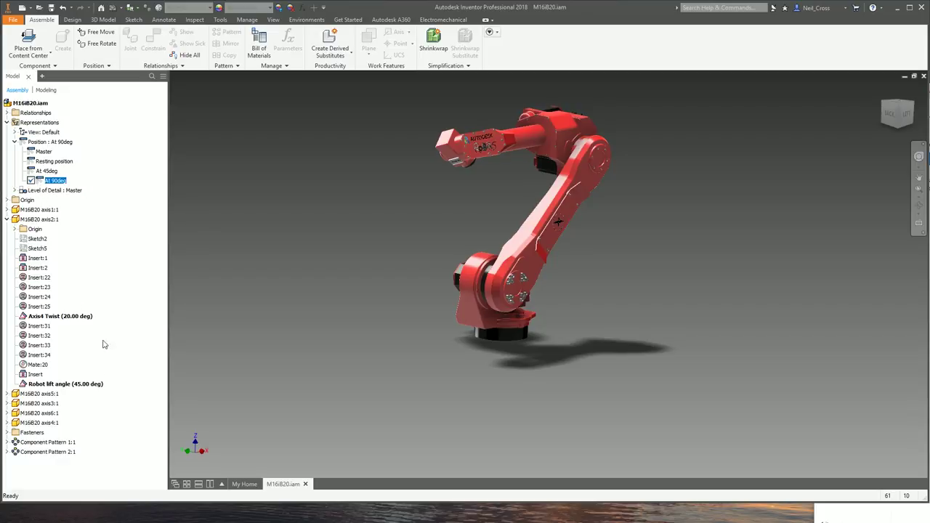
click(37, 385)
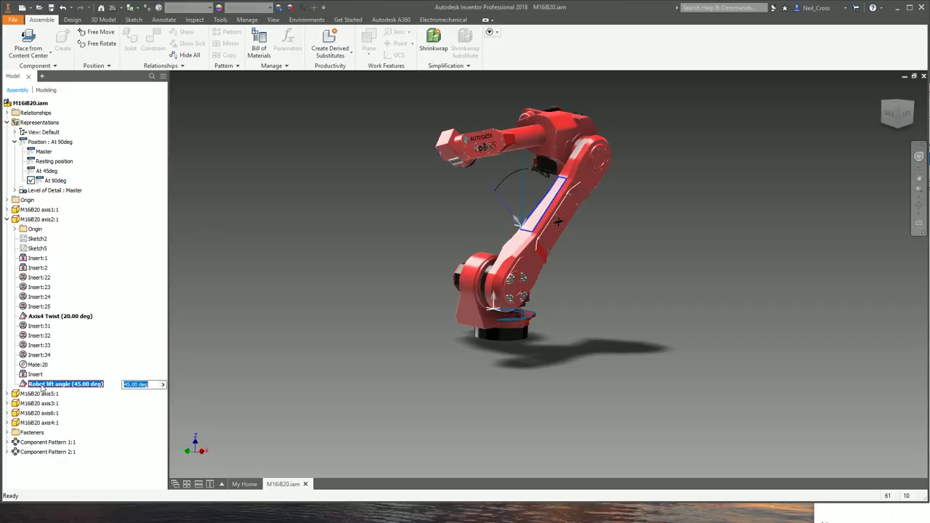
text(90)
key(Return)
click(82, 317)
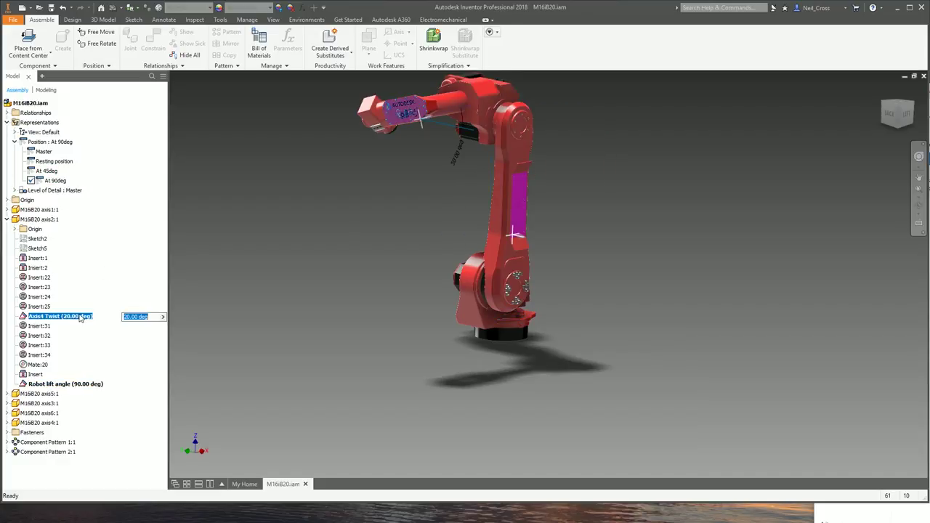
text(0)
key(Return)
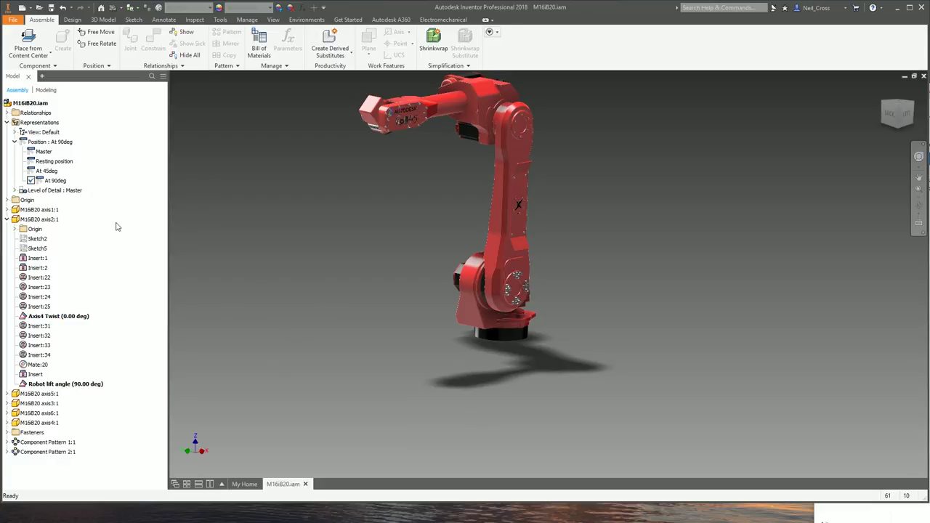
Step: Copy the At 90deg positional representation and rename the copy as "At 90deg with twist"
right_click(55, 181)
click(77, 219)
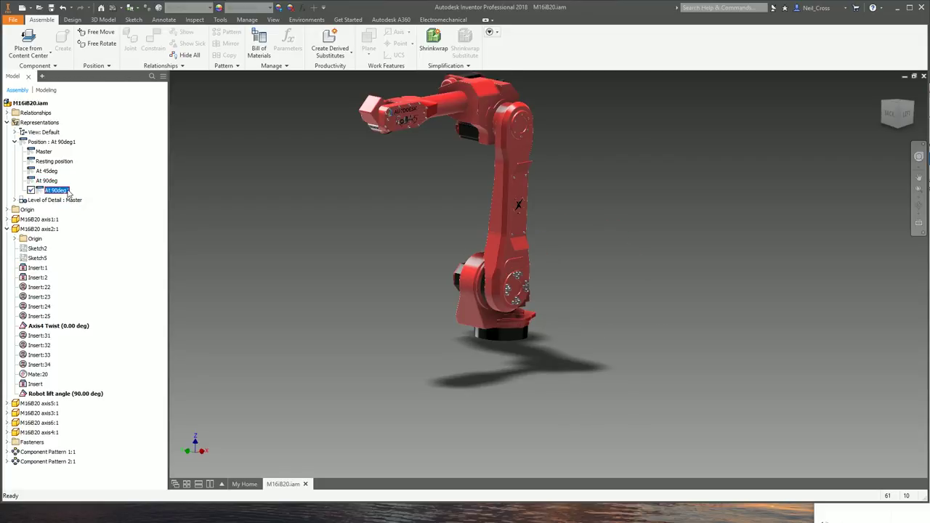
click(71, 192)
key(Return)
Step: Override the Robot Twist constraint of M16iB20 axis1 with a value of 45 deg in the At 90deg with twist representation
click(465, 291)
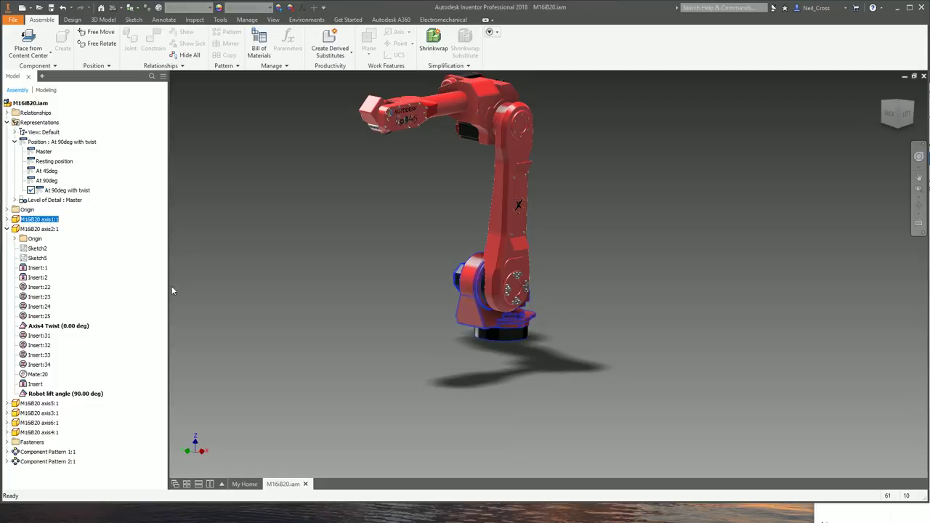
click(6, 218)
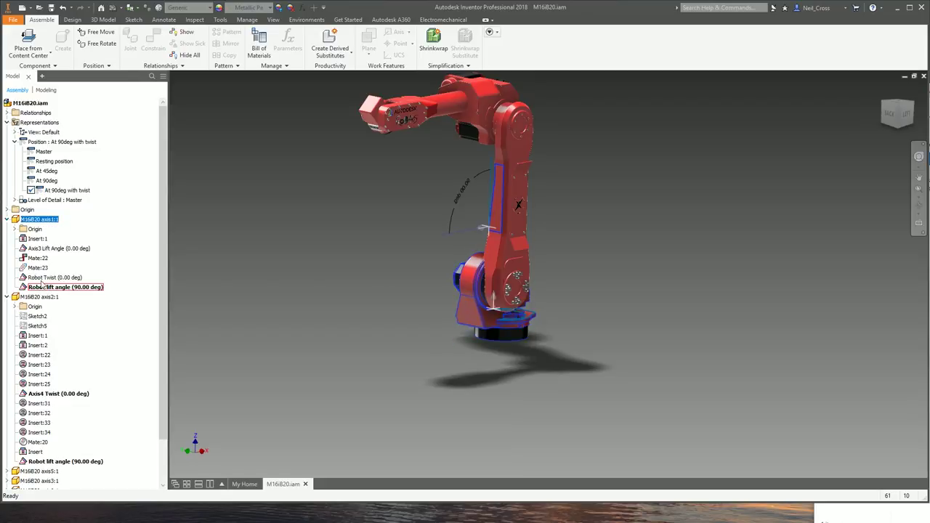
click(43, 278)
right_click(43, 277)
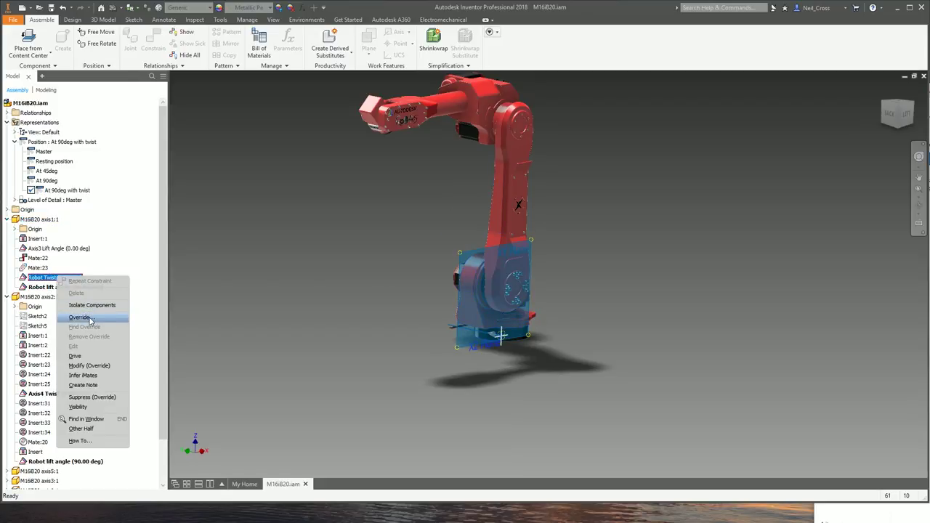
click(90, 318)
click(231, 224)
double_click(234, 235)
text(45deg)
key(Return)
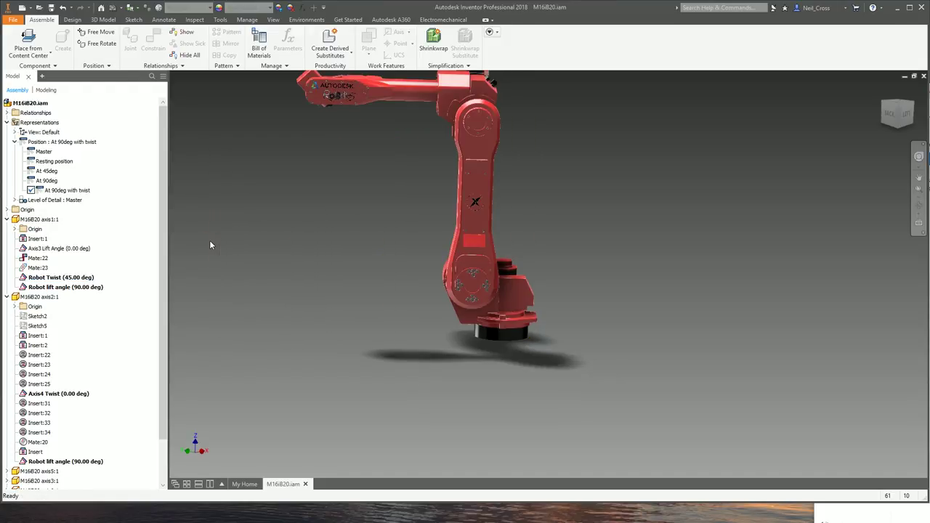
Step: Activate the Resting position representation to view the robot in that pose
double_click(58, 160)
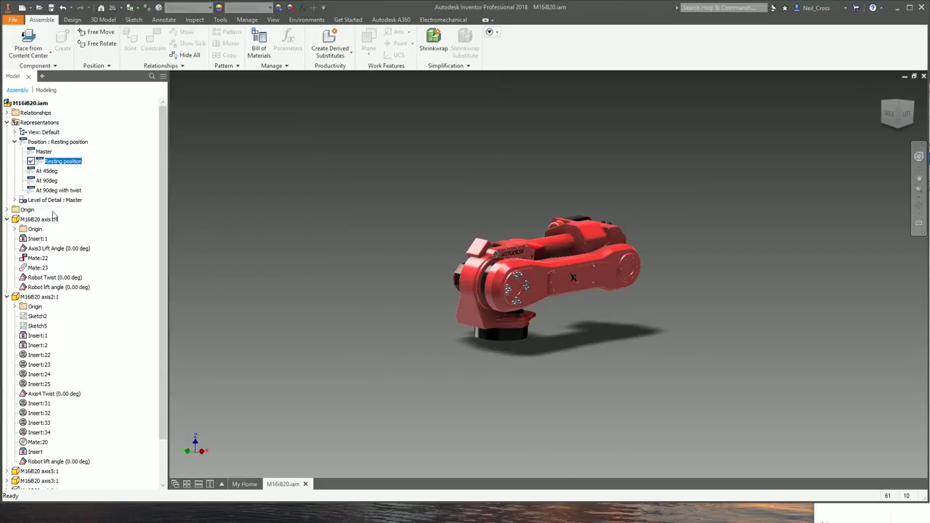
Step: Activate the At 45deg, At 90deg and At 90deg with twist representations in turn to check each pose, ending on Resting position
double_click(47, 170)
click(47, 181)
double_click(47, 181)
double_click(47, 190)
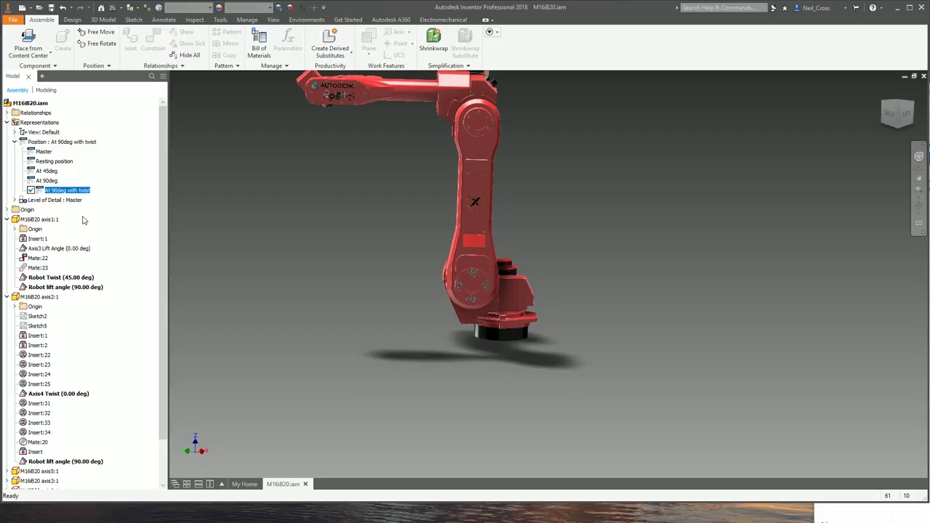
double_click(47, 180)
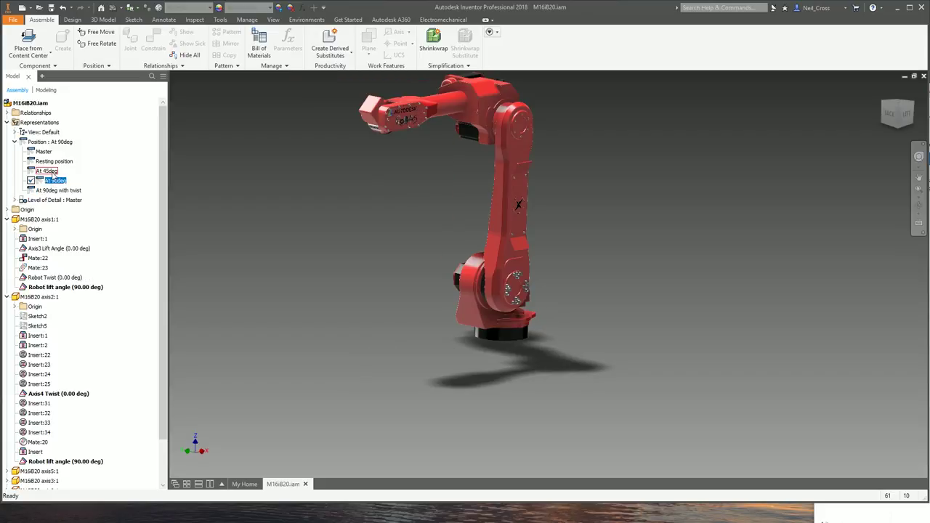
double_click(54, 161)
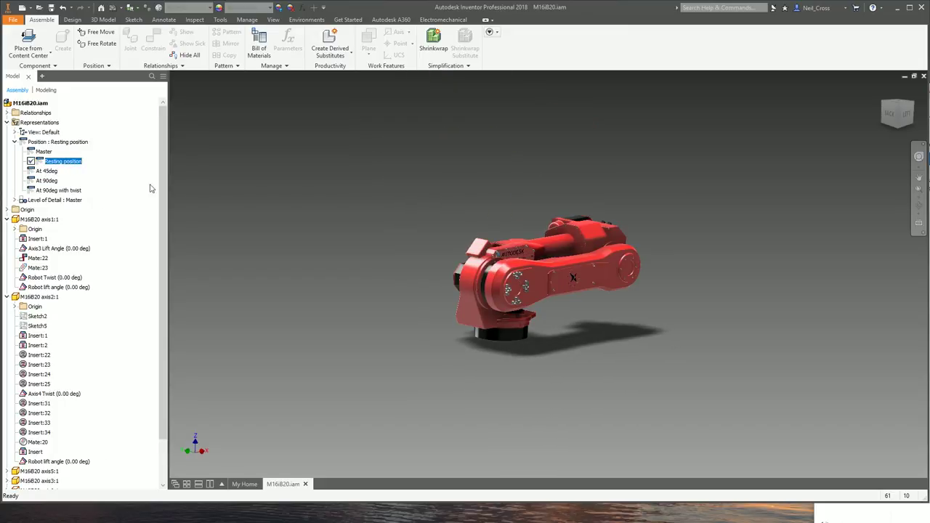
Step: Save the M16iB20 assembly with its positional representations
click(46, 5)
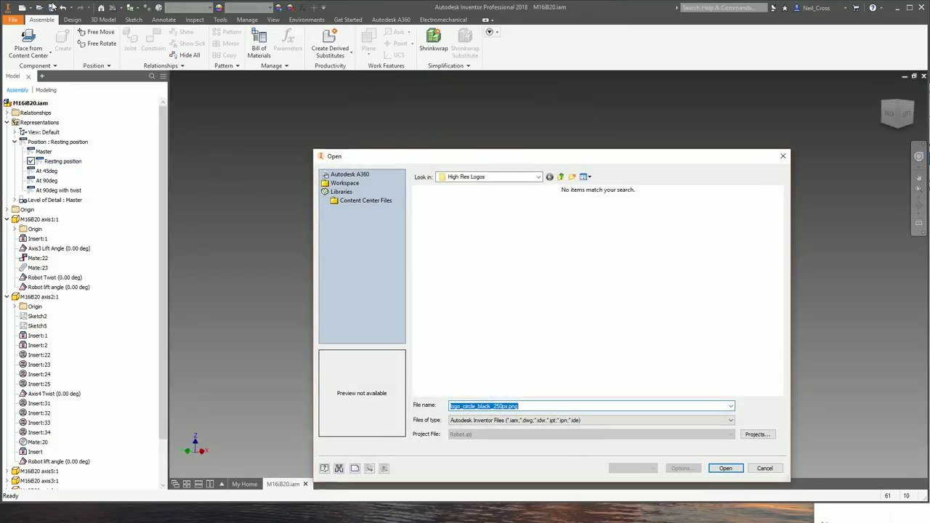
key(Escape)
click(51, 7)
key(Return)
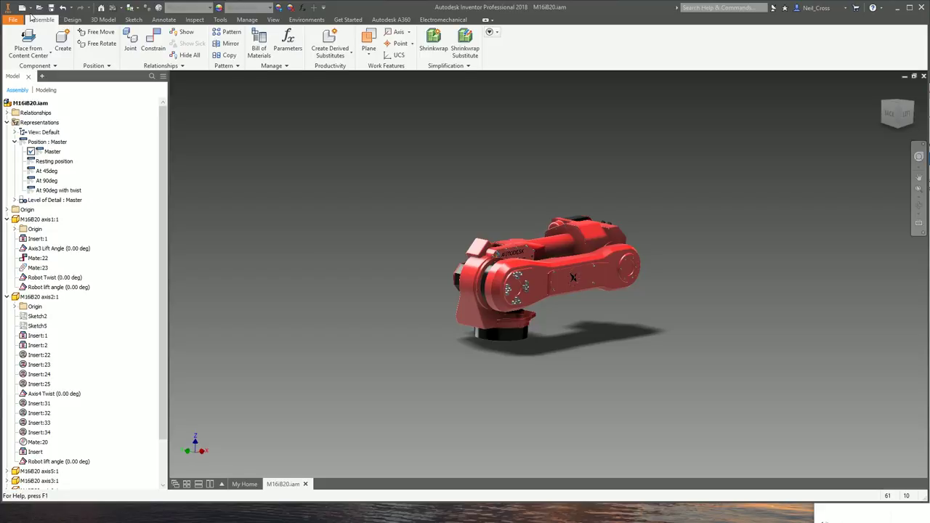
Step: View the robot in the At 45deg and At 90deg representations and reactivate the Master representation
double_click(48, 171)
double_click(51, 180)
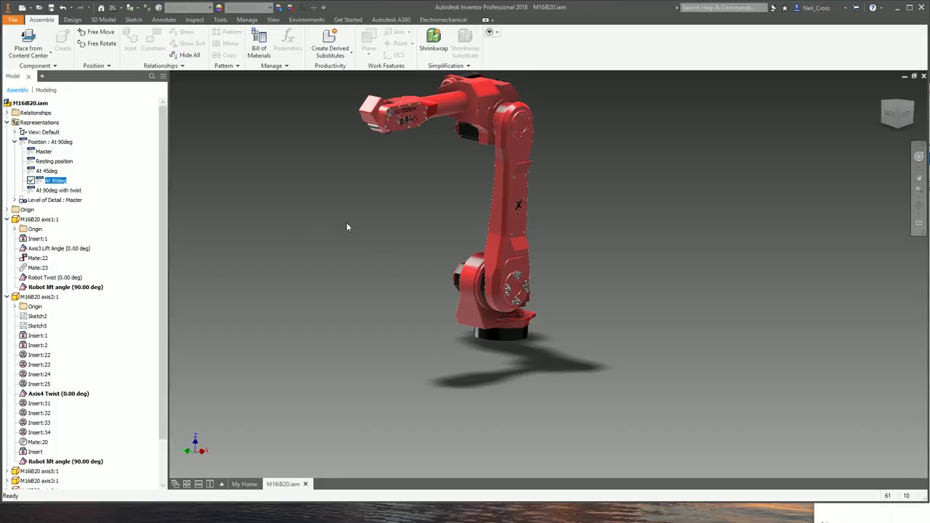
double_click(44, 151)
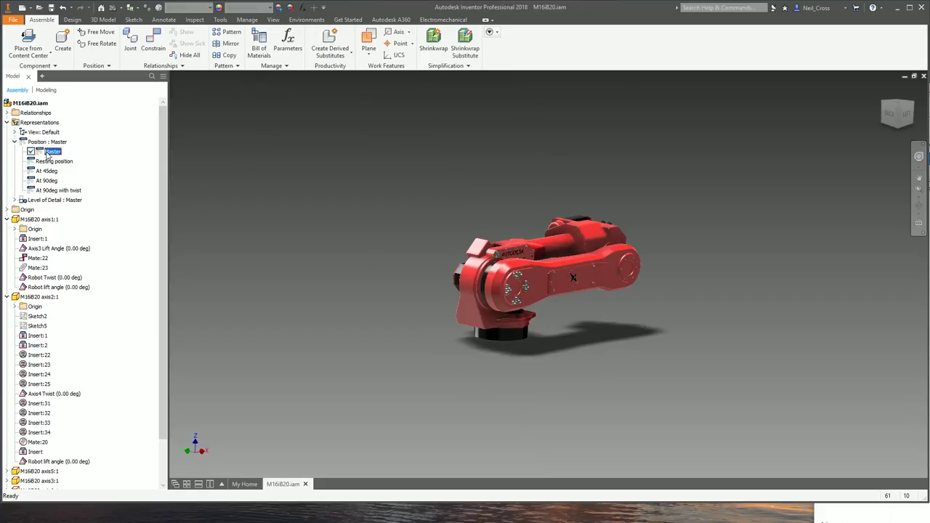
Step: Create a new assembly and place M16iB20.iam in it, grounded at the origin
click(22, 7)
click(604, 413)
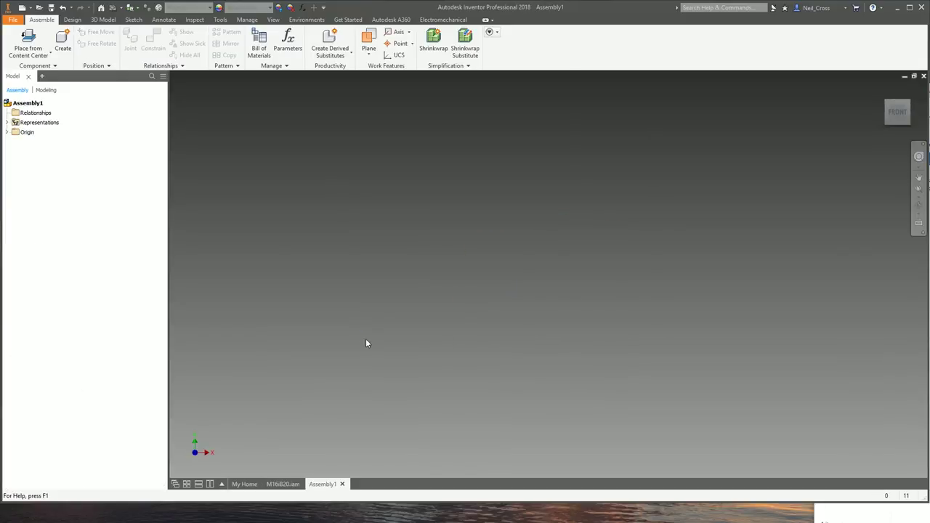
click(50, 55)
click(37, 90)
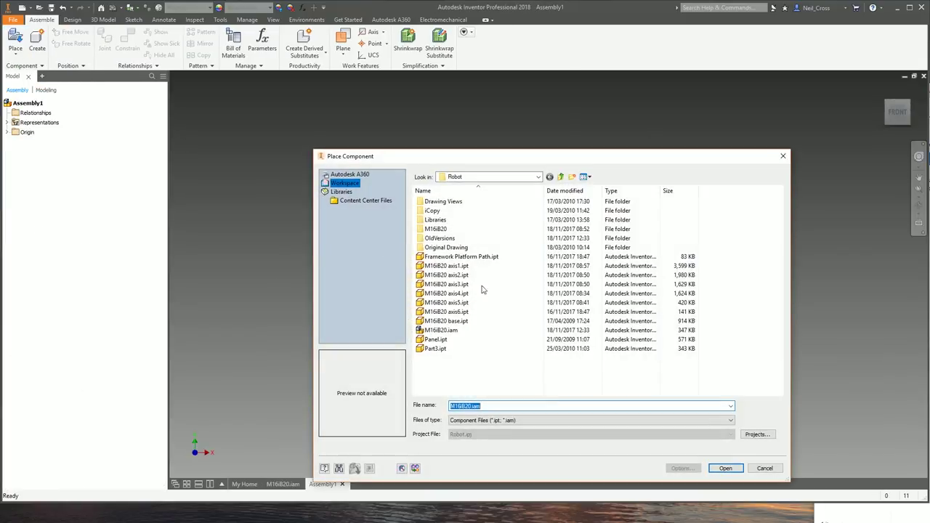
double_click(450, 331)
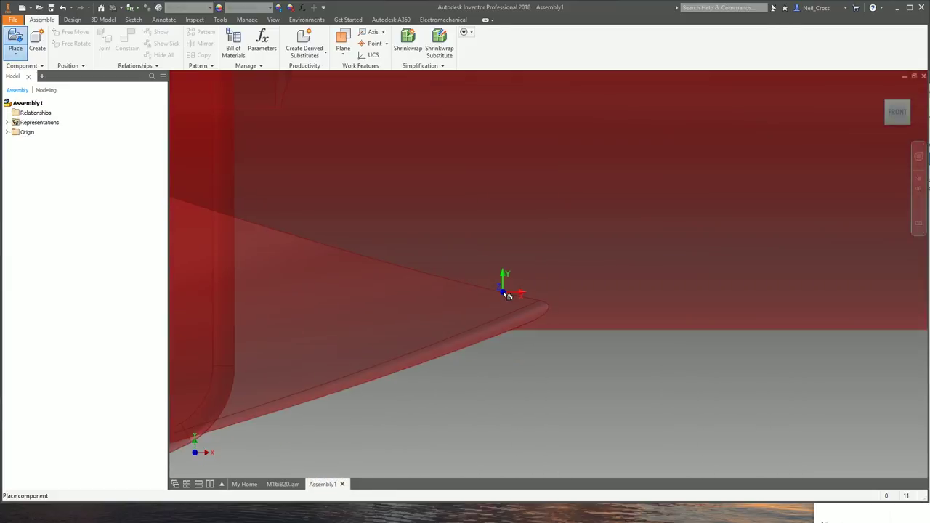
scroll(506, 294, down, 5)
right_click(511, 286)
click(540, 325)
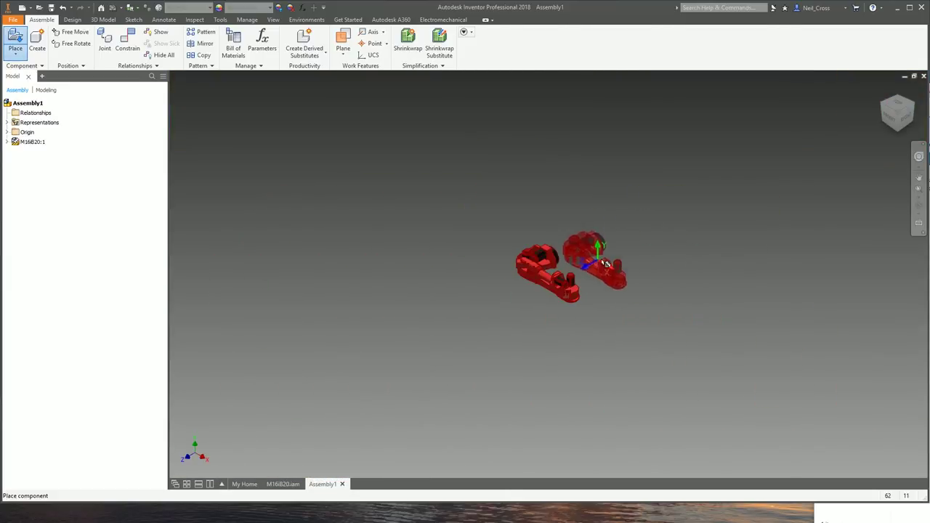
Step: Place three more M16iB20 instances in a row beside the grounded robot and finish placing
shift+middle_drag(617, 246, 514, 314)
click(484, 311)
click(357, 315)
click(247, 327)
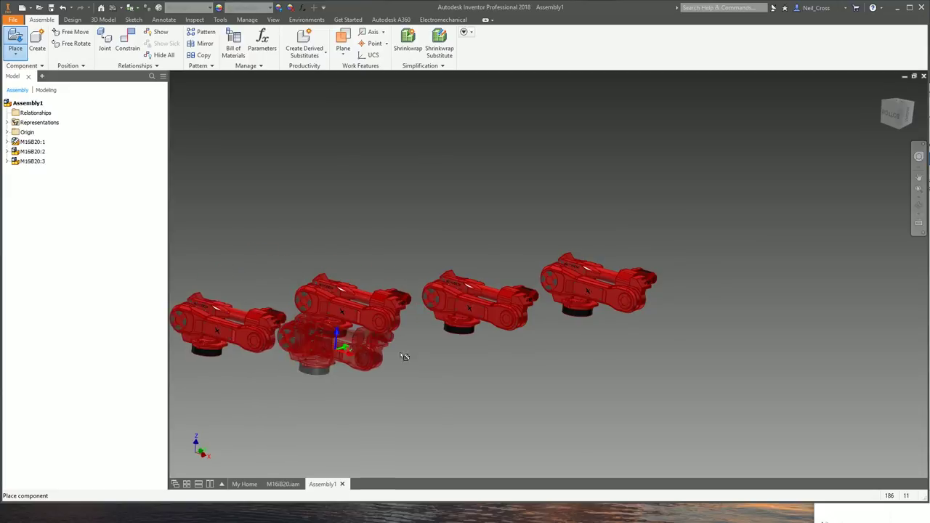
scroll(436, 334, down, 1)
key(Escape)
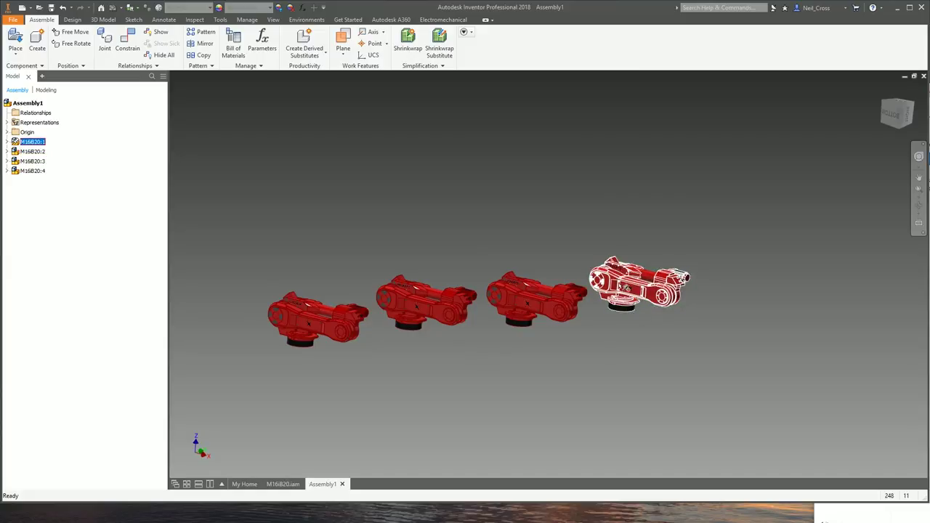
Step: Examine the representation settings of the grounded M16iB20:1 instance and close them with Master kept
right_click(624, 287)
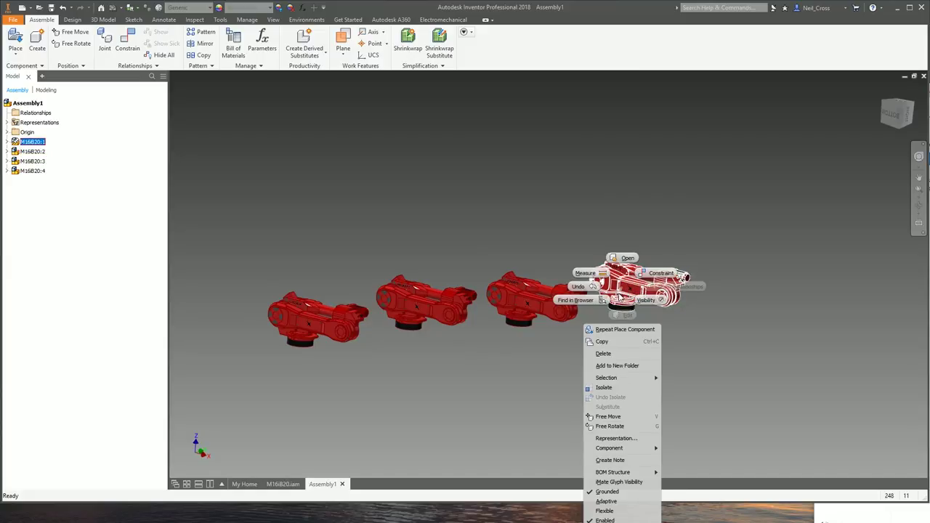
click(614, 439)
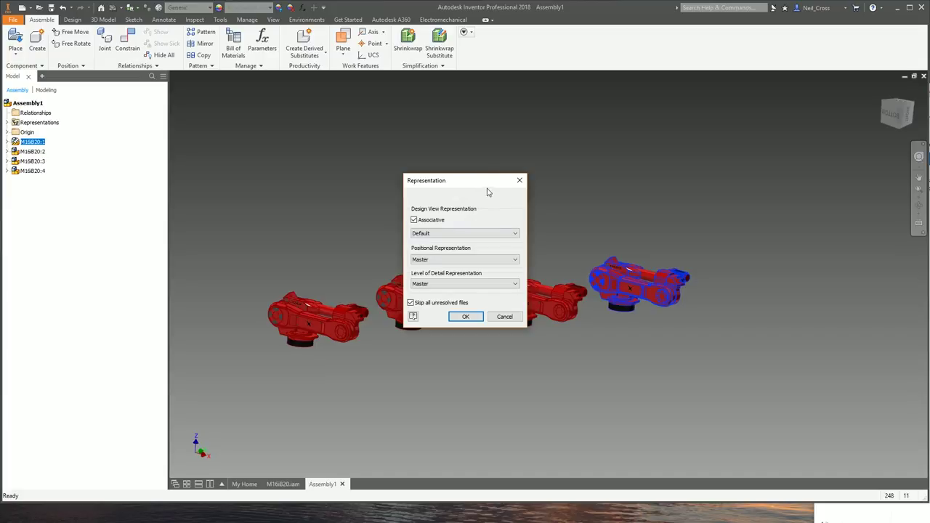
drag(478, 185, 303, 90)
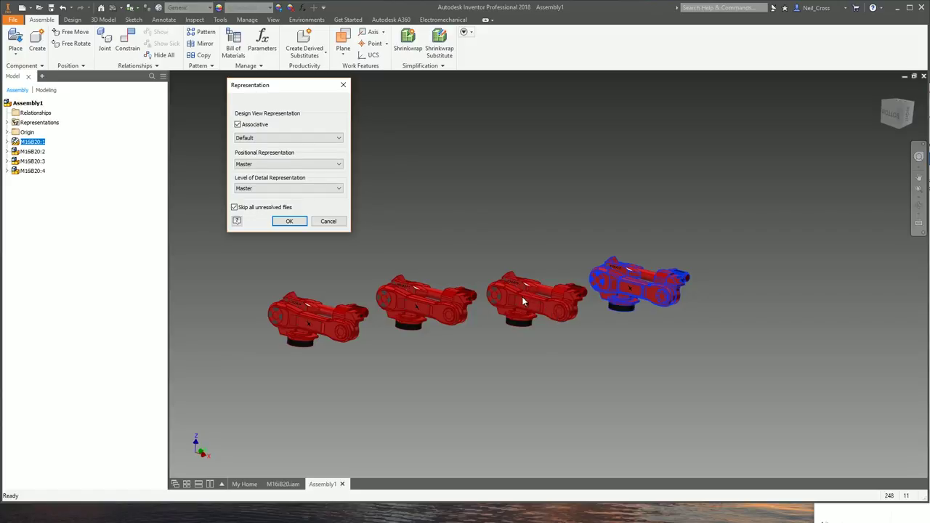
key(Return)
click(526, 403)
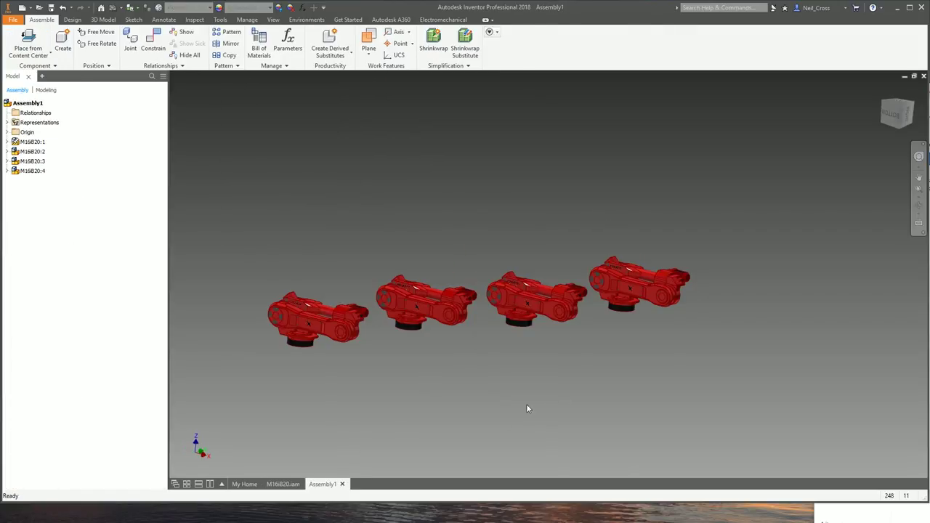
Step: Set the Robot lift angle to 45 deg in M16iB20.iam's Master representation and view the four instances in Assembly1
click(290, 483)
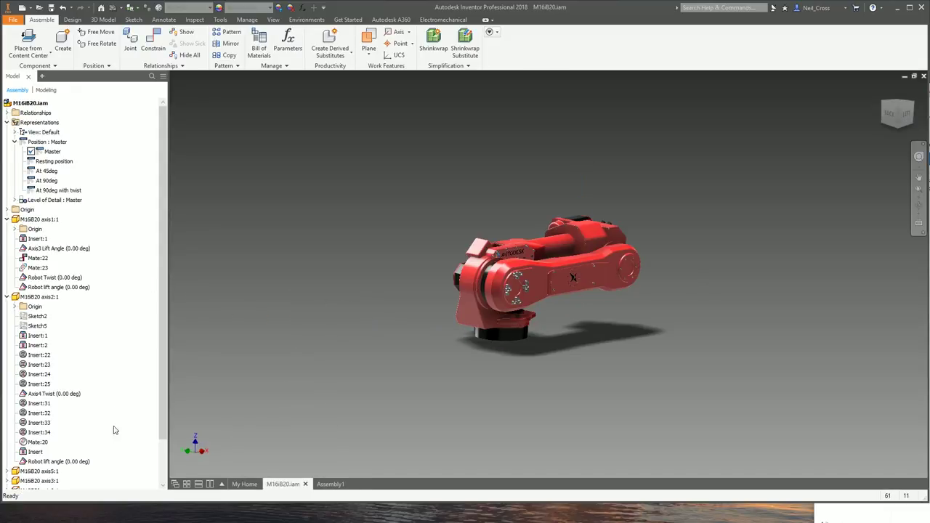
double_click(86, 463)
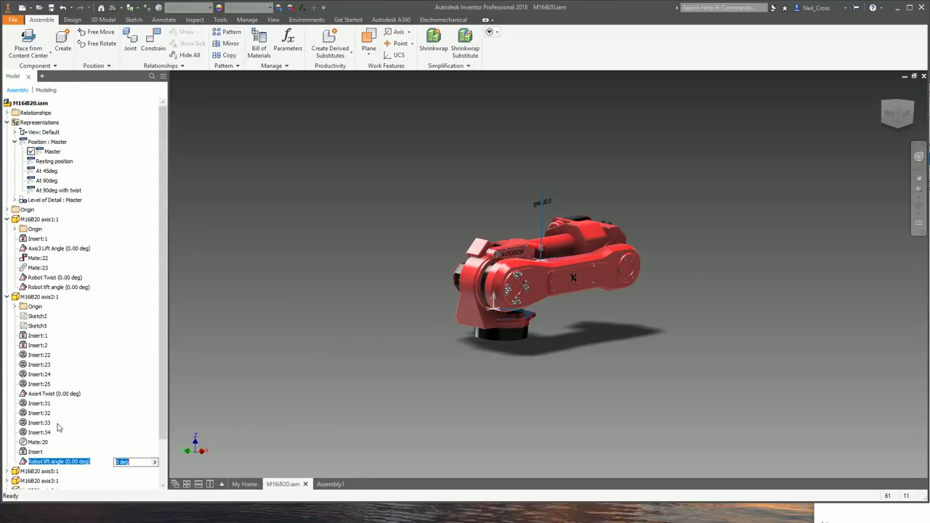
text(90)
key(Return)
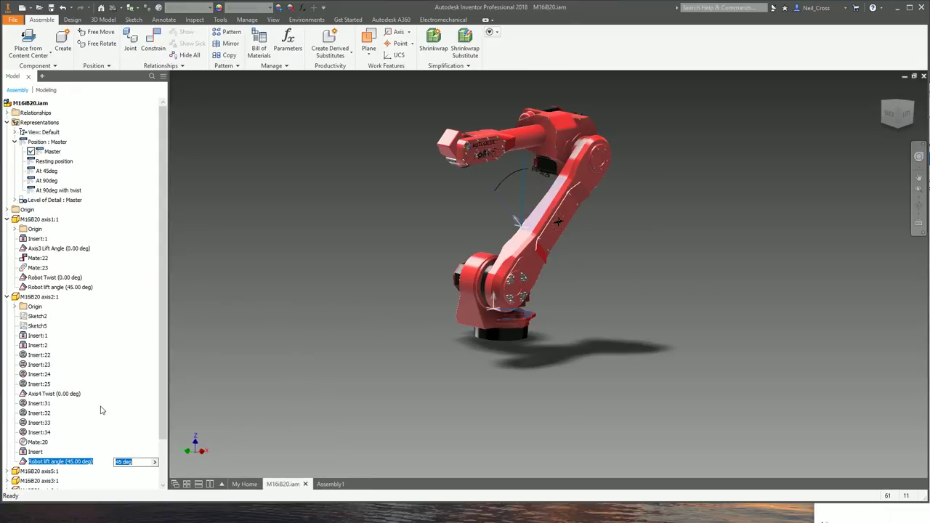
click(323, 484)
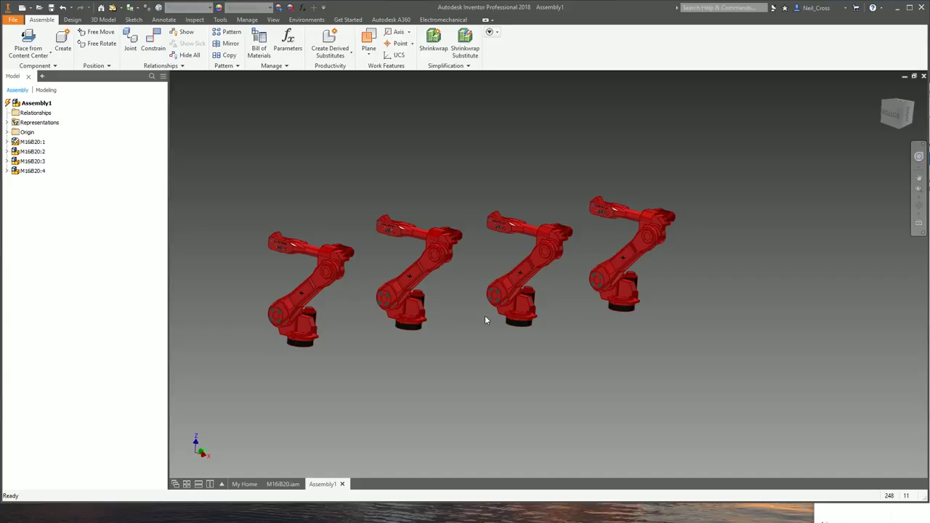
Step: Set the Robot lift angle in M16iB20.iam's Master representation back to 0 deg and return to Assembly1
click(282, 484)
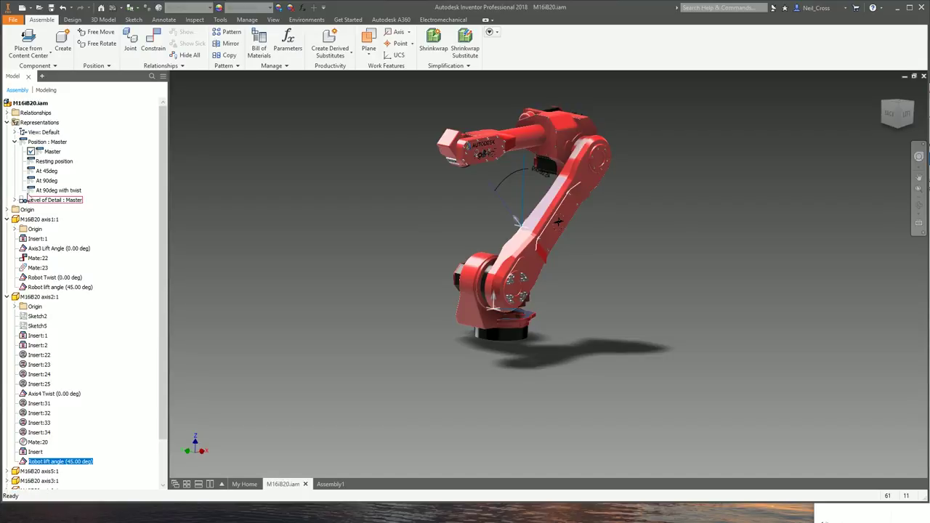
double_click(69, 462)
text(90)
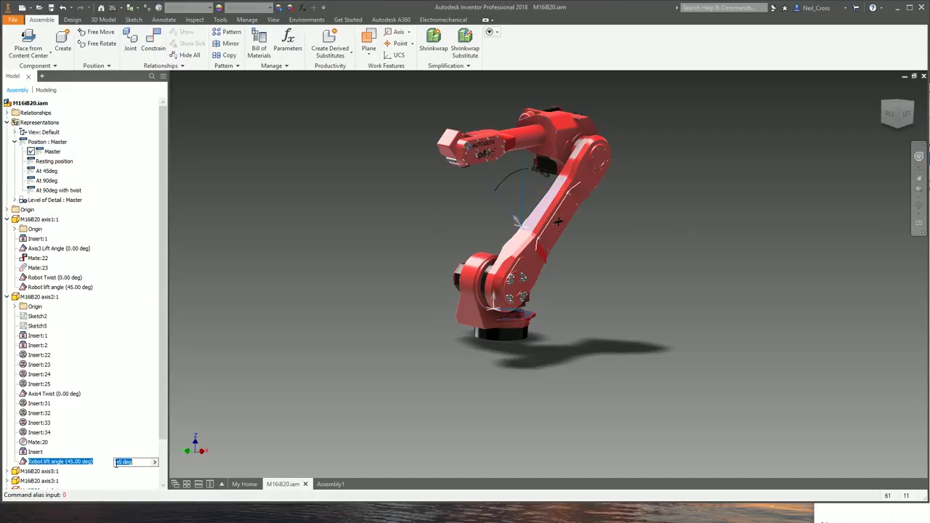
key(Return)
click(322, 484)
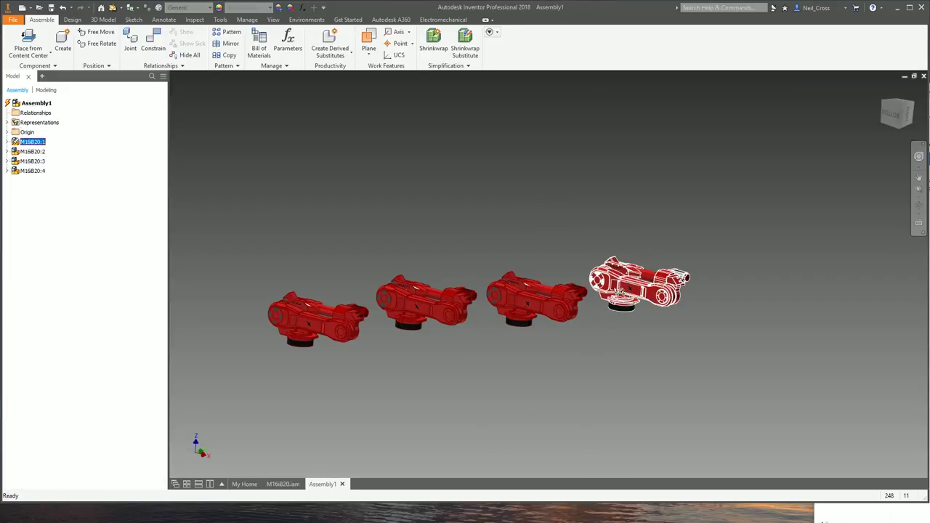
Step: Set the positional representation of the grounded robot M16iB20:1 to At 45deg
right_click(622, 290)
click(609, 434)
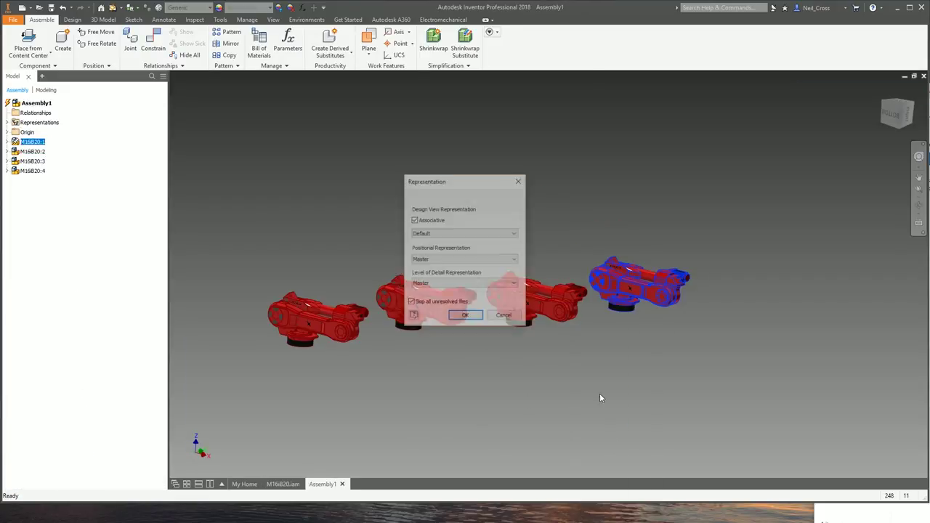
drag(446, 180, 318, 114)
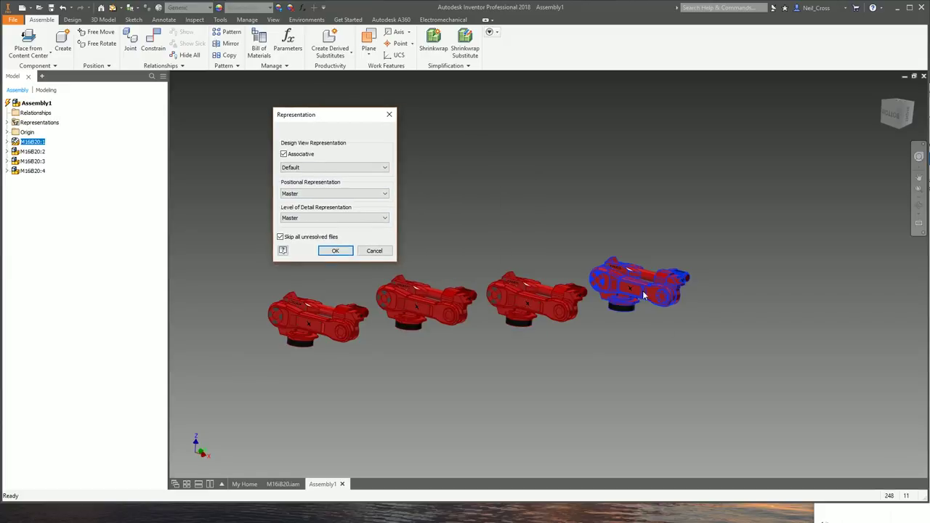
click(296, 194)
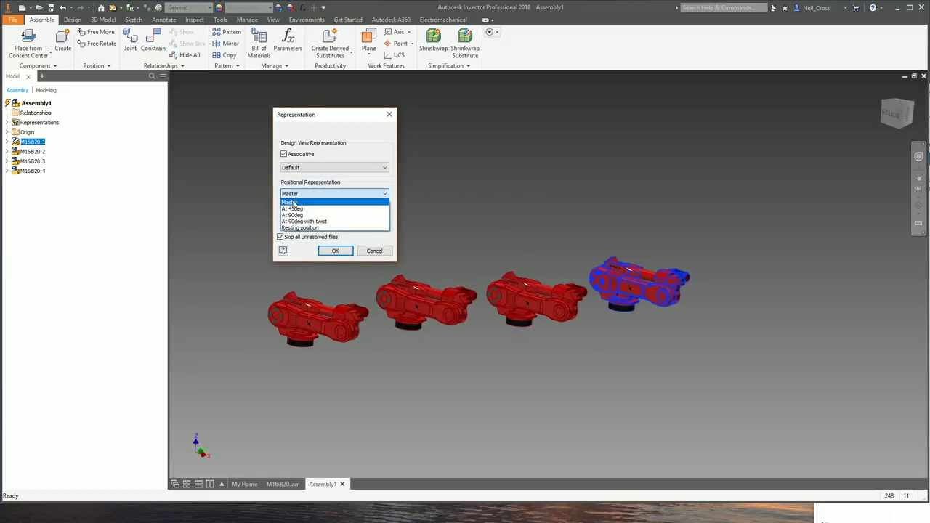
click(296, 214)
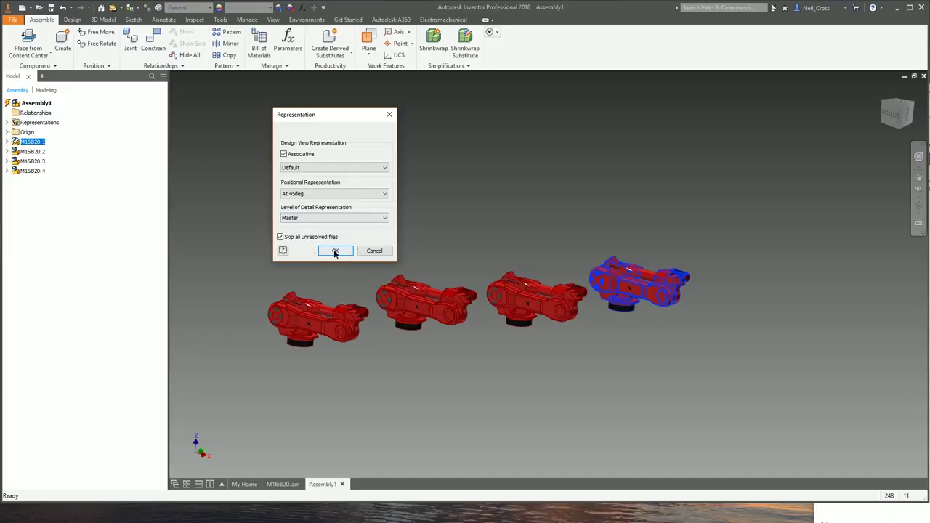
click(335, 251)
Step: Set the positional representation of the second robot, M16iB20:2, to At 90deg
click(527, 296)
right_click(528, 296)
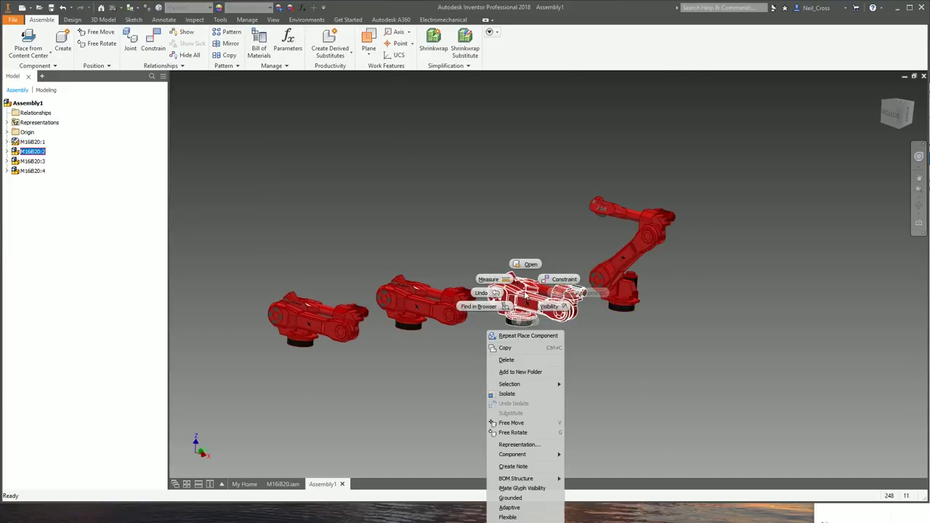
click(517, 444)
click(443, 260)
click(434, 281)
click(465, 316)
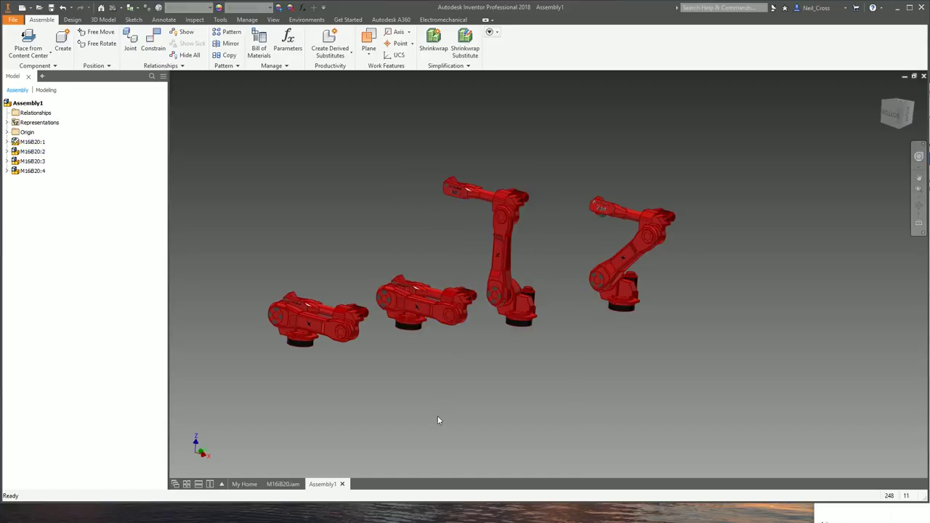
Step: Set the positional representation of the third robot, M16iB20:3, to At 90deg with twist
right_click(425, 334)
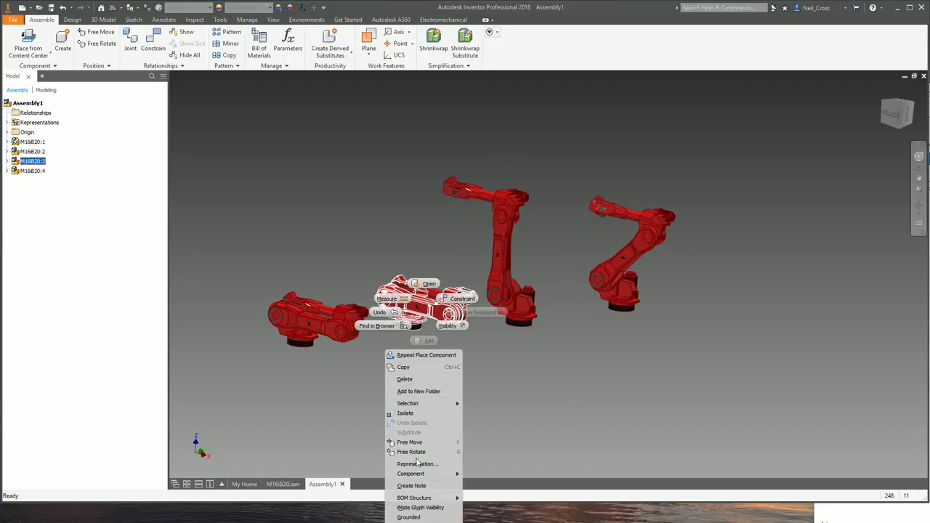
click(420, 459)
click(436, 259)
click(435, 292)
click(466, 317)
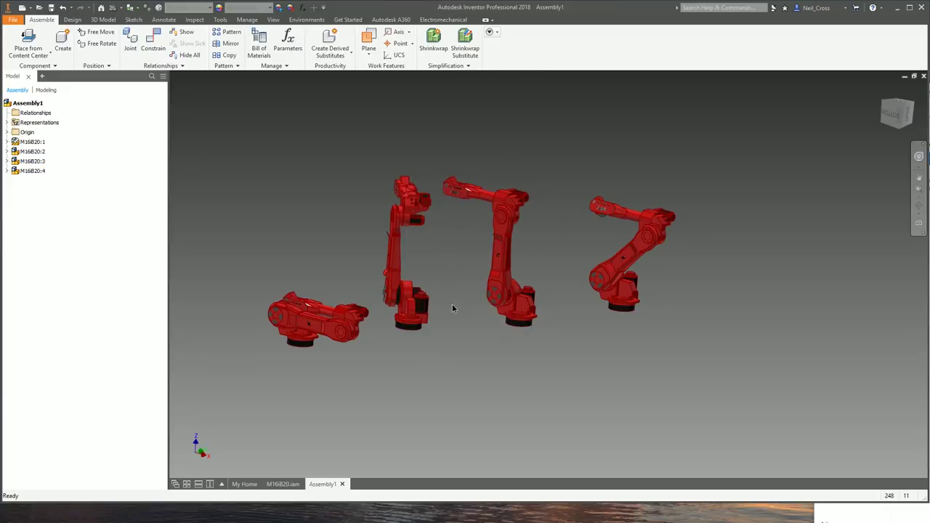
Step: Inspect the row of four robots from several sides to compare their poses
shift+middle_drag(435, 318, 383, 282)
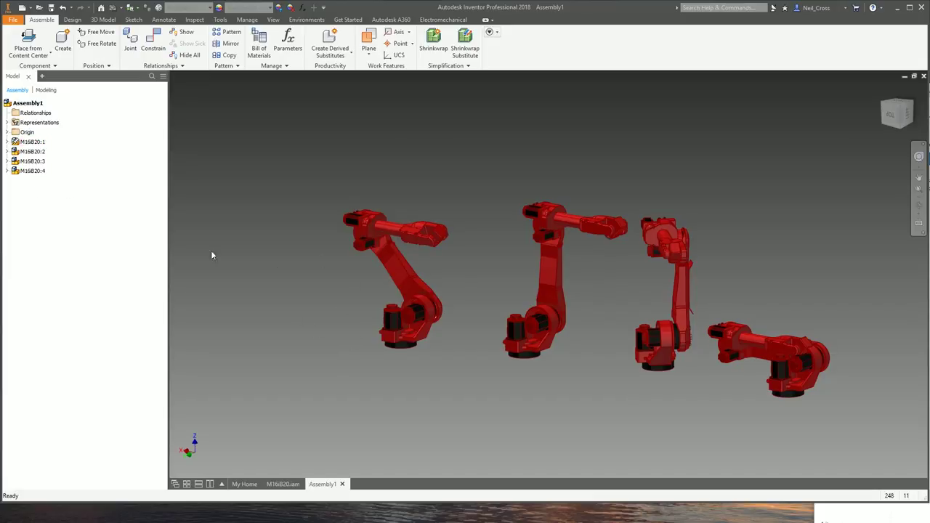
shift+middle_drag(608, 392, 680, 269)
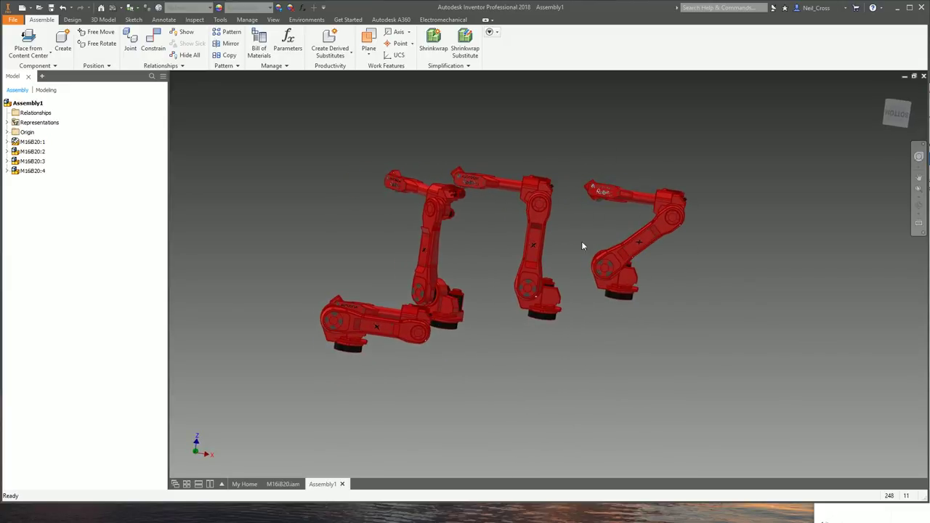
shift+middle_drag(470, 352, 462, 348)
drag(396, 321, 452, 360)
click(451, 361)
shift+middle_drag(452, 361, 732, 374)
key(F5)
Step: Delete all four M16iB20 robot instances from Assembly1
key(ctrl+a)
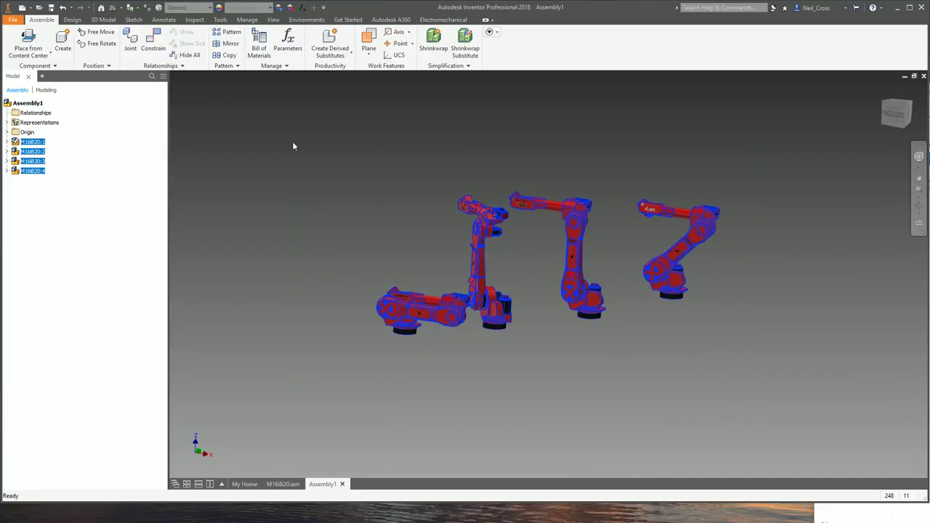
key(Delete)
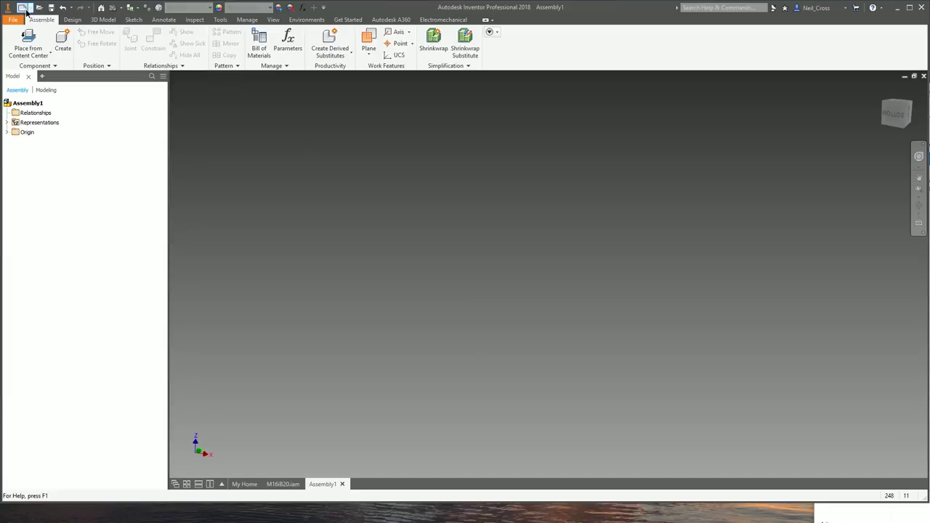
Step: Start a new drawing and place a base view of M16iB20.iam seen from the left at scale 1/4
click(23, 7)
double_click(432, 318)
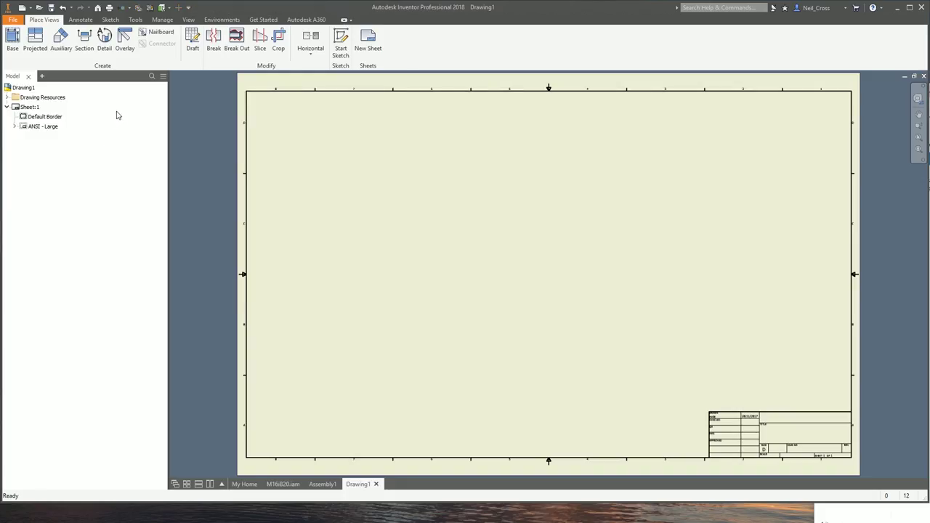
click(16, 40)
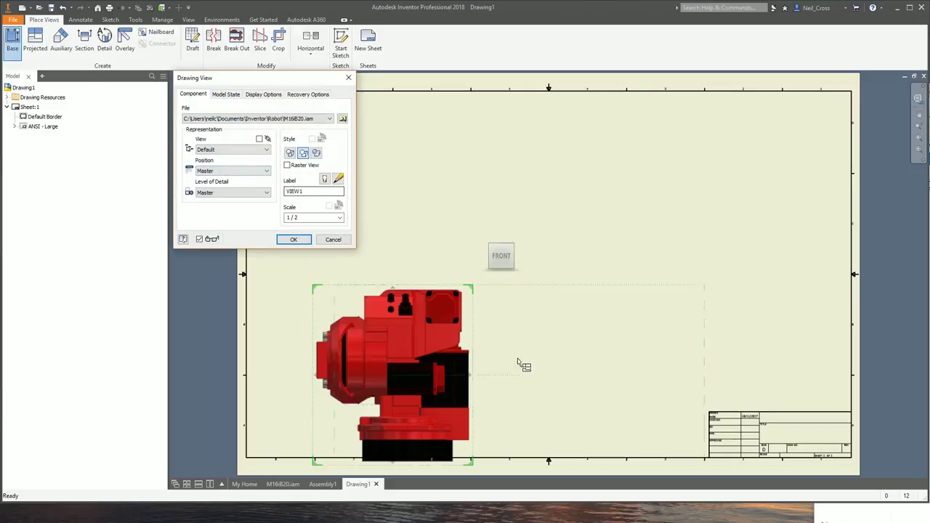
click(471, 259)
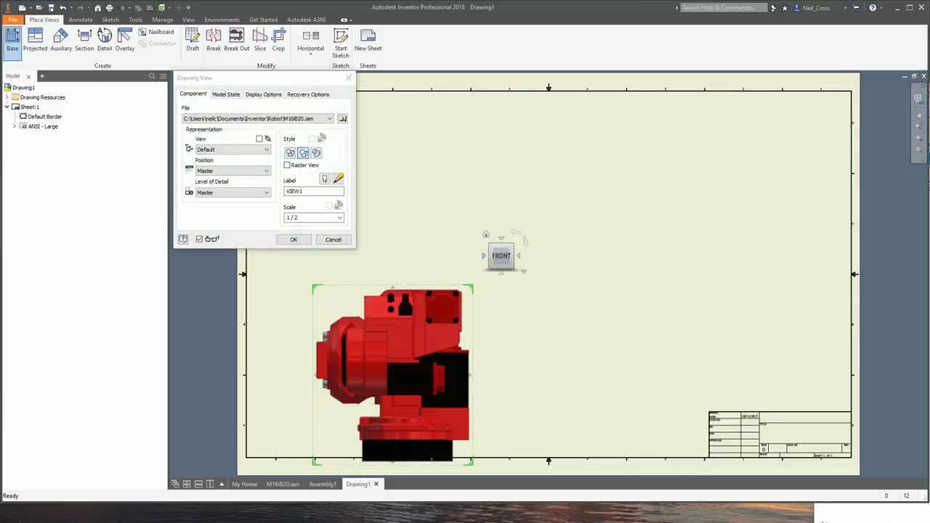
click(293, 239)
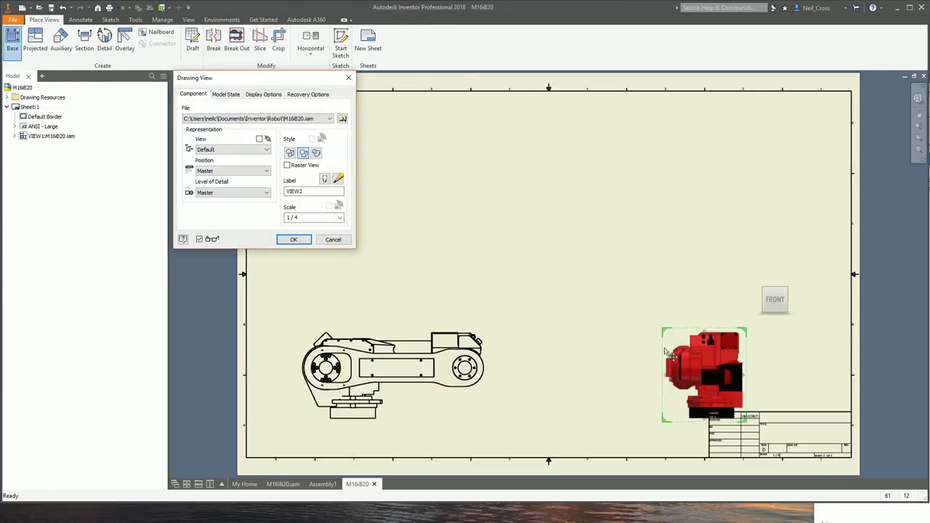
Step: Place a second left-side base view of M16iB20.iam at scale 1/4 and move both views higher on the sheet
click(766, 299)
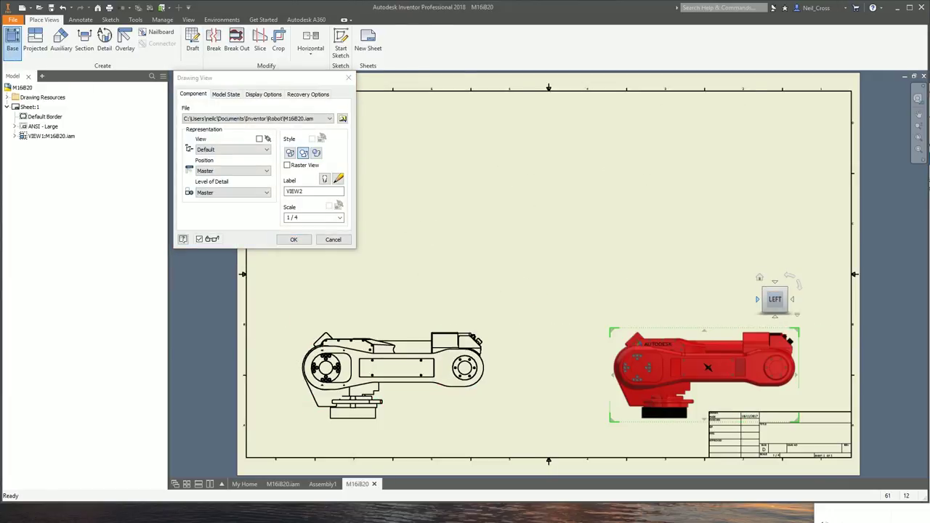
click(293, 239)
drag(401, 322, 410, 218)
click(686, 327)
drag(687, 327, 663, 237)
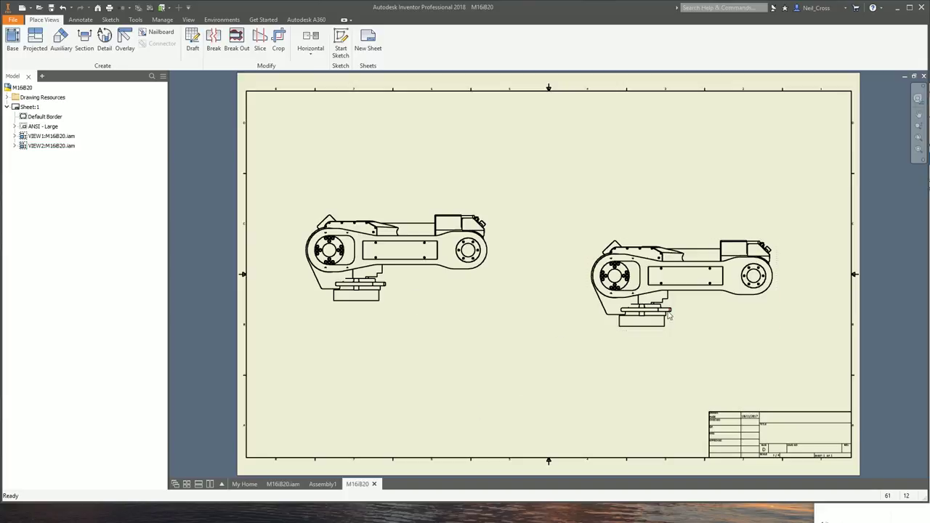
Step: Set the positional representation of drawing view VIEW2 to At 45deg
double_click(594, 326)
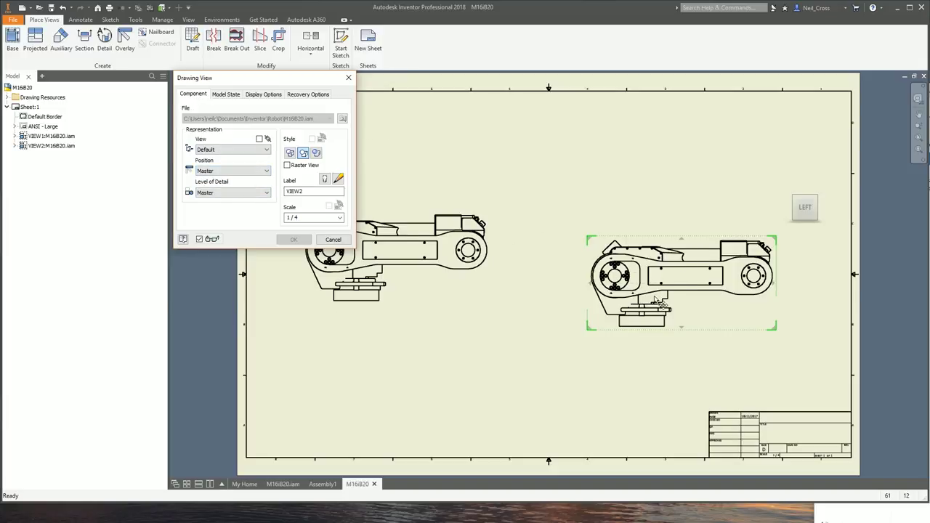
click(221, 172)
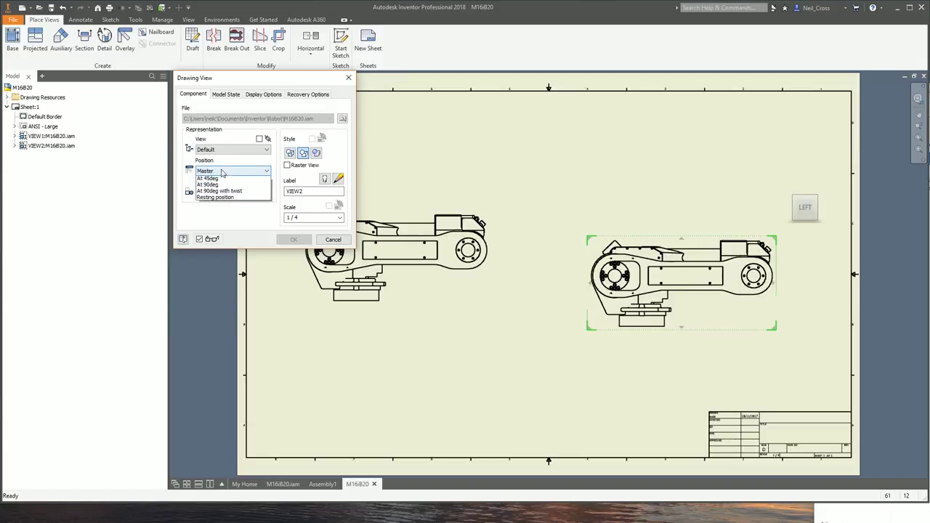
click(210, 186)
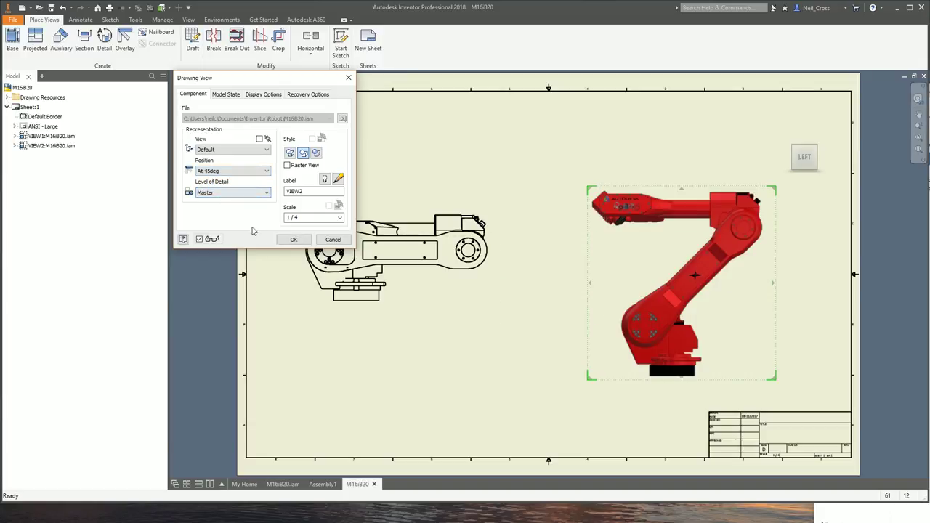
click(283, 241)
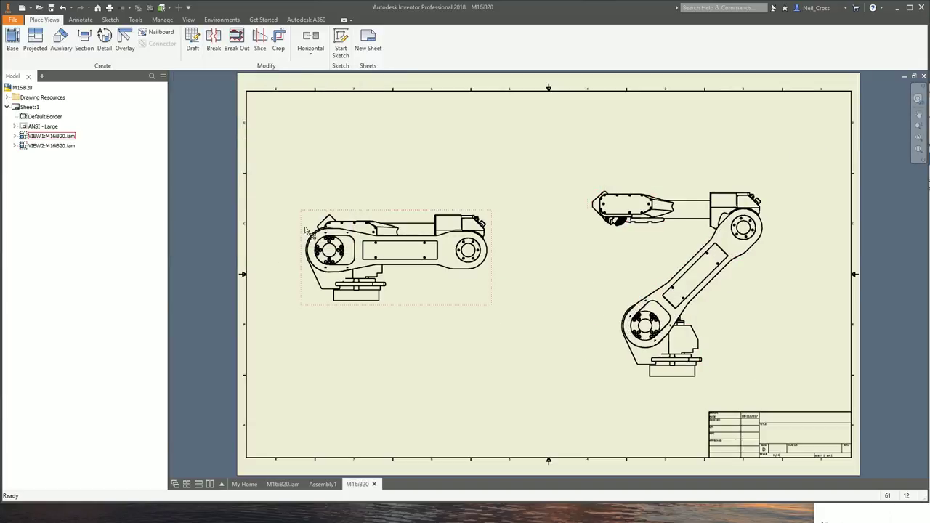
Step: Delete drawing view VIEW2 and move VIEW1 to the middle of the sheet
click(608, 259)
key(Delete)
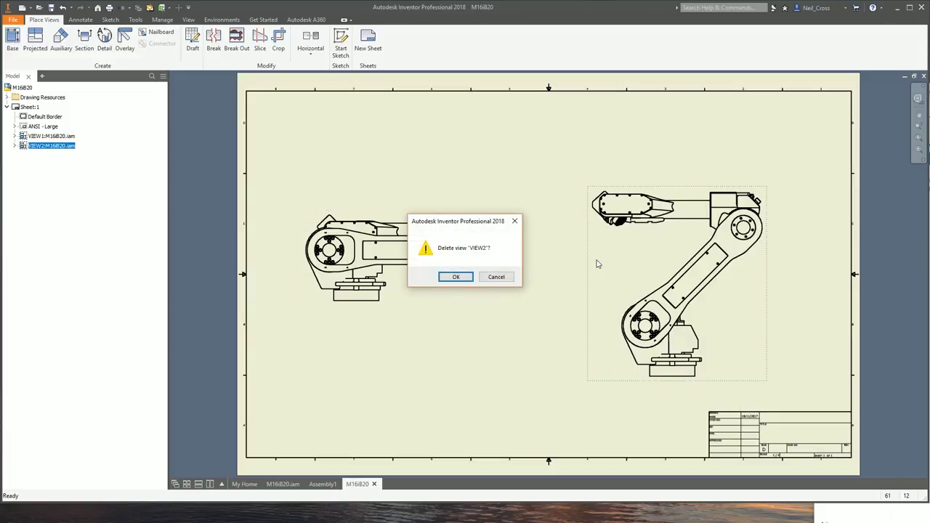
click(450, 278)
drag(436, 312, 618, 324)
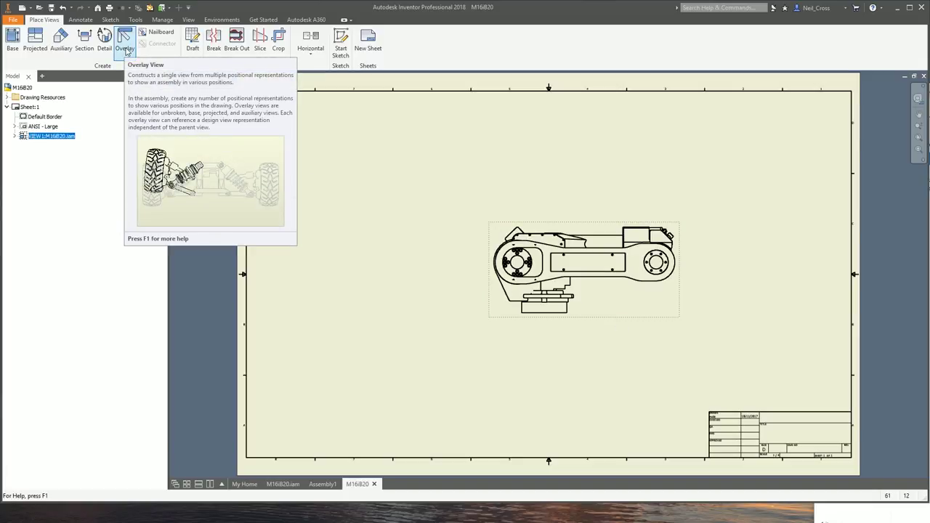
Step: Add an overlay view to VIEW1 that uses the At 45deg positional representation
click(383, 235)
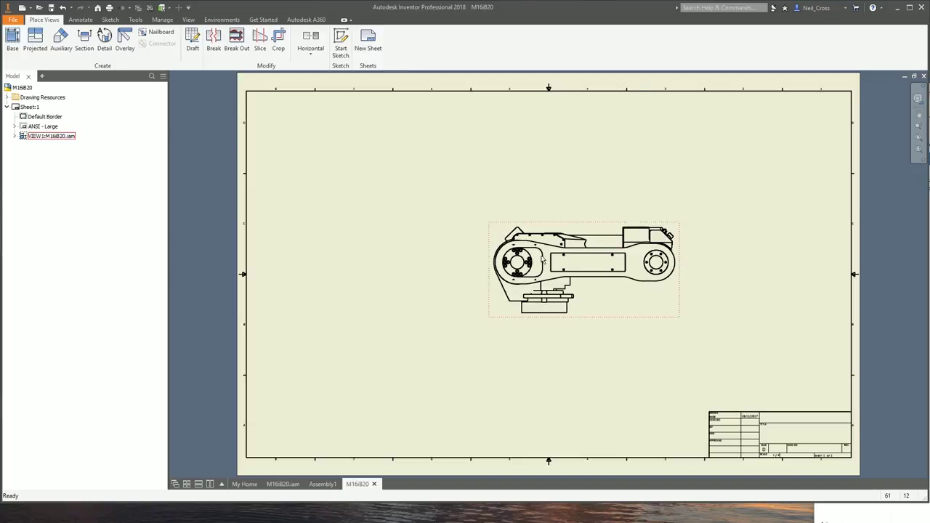
click(125, 48)
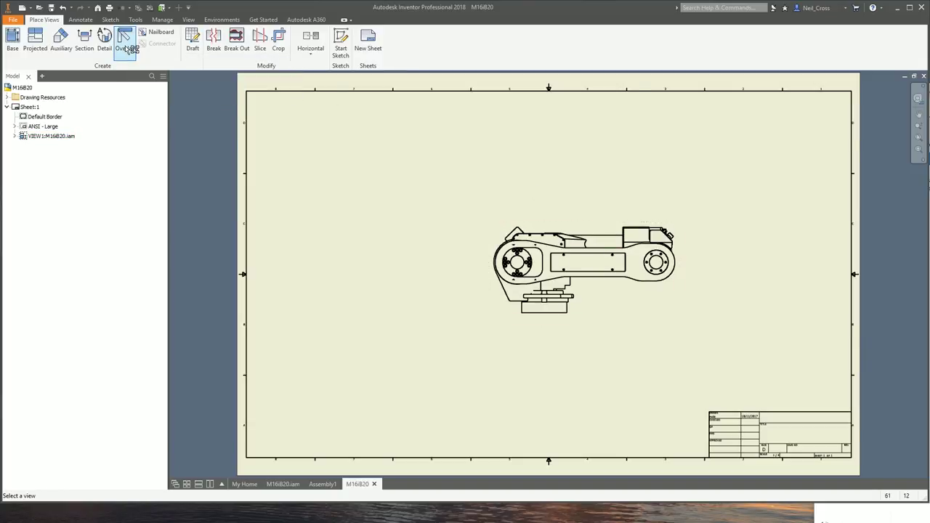
click(486, 259)
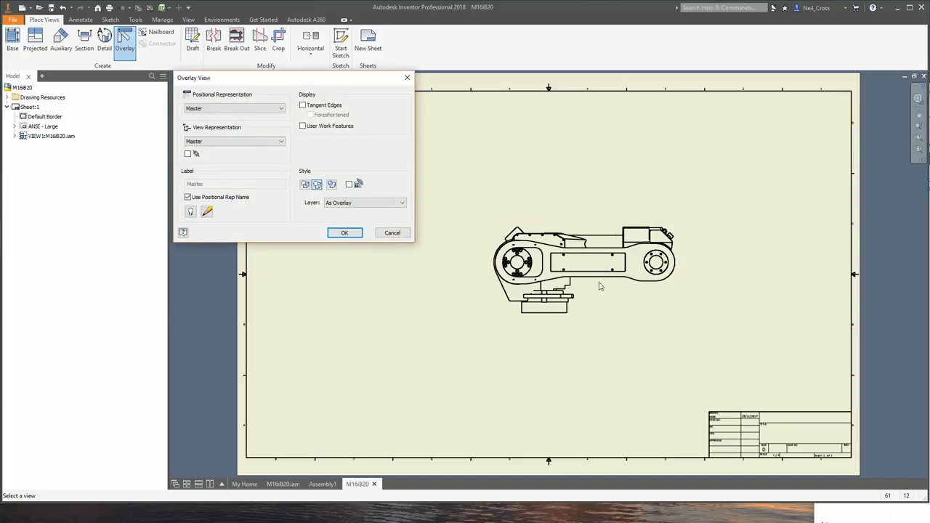
click(222, 111)
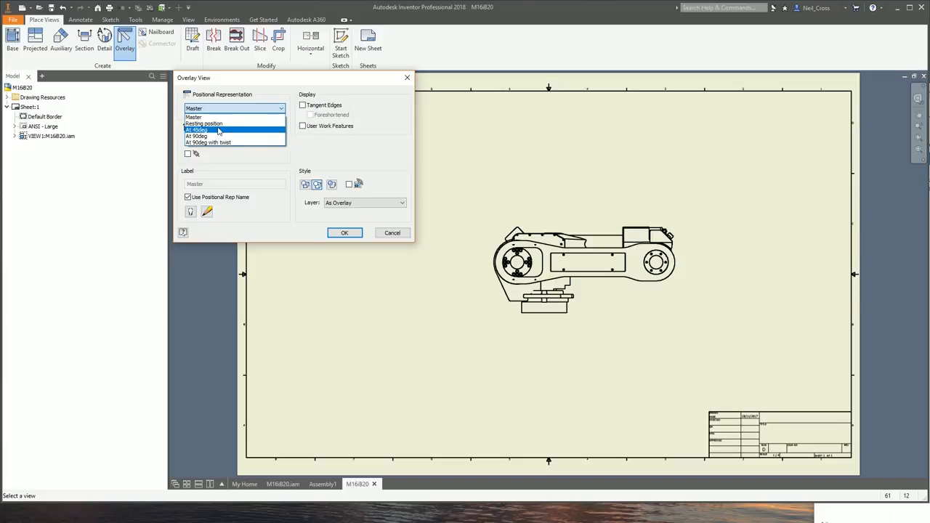
click(218, 131)
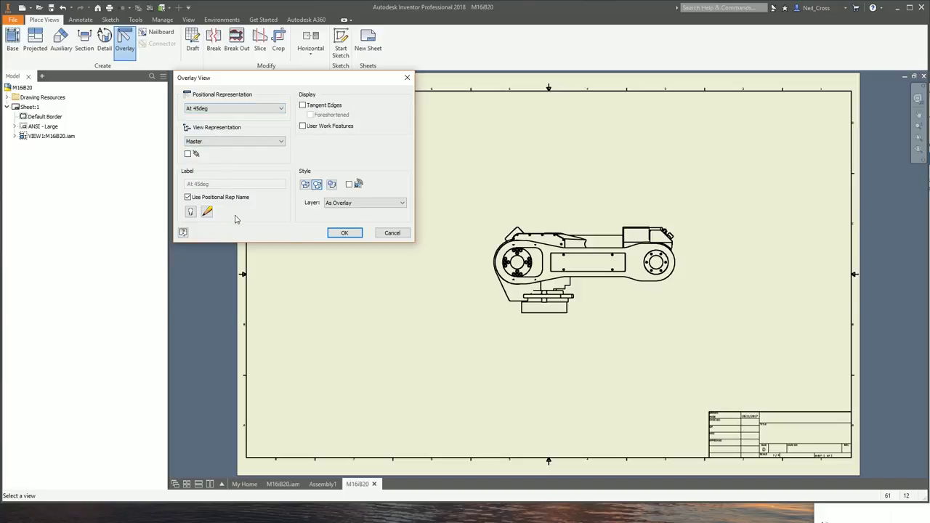
click(344, 232)
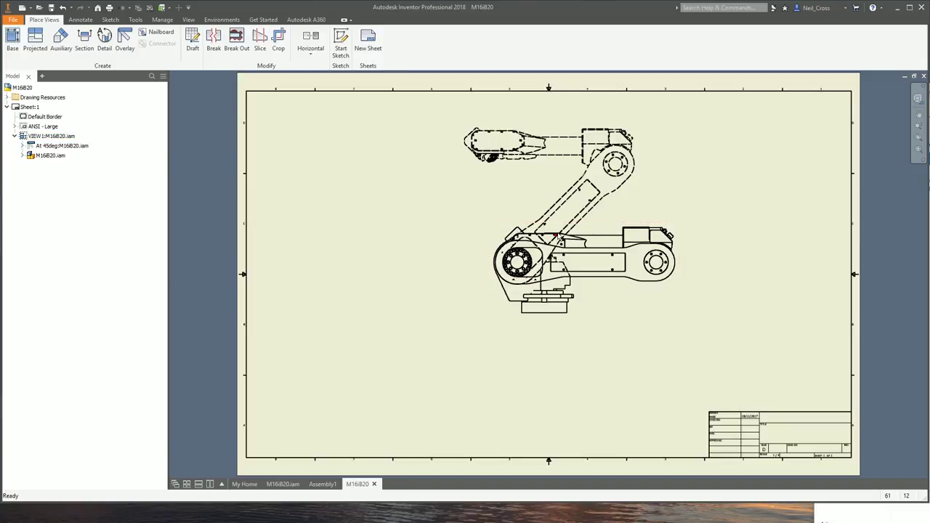
Step: Add an angular dimension between the dashed raised arm's lower edge and the resting arm's horizontal edge
middle_drag(569, 231, 556, 251)
scroll(556, 251, up, 4)
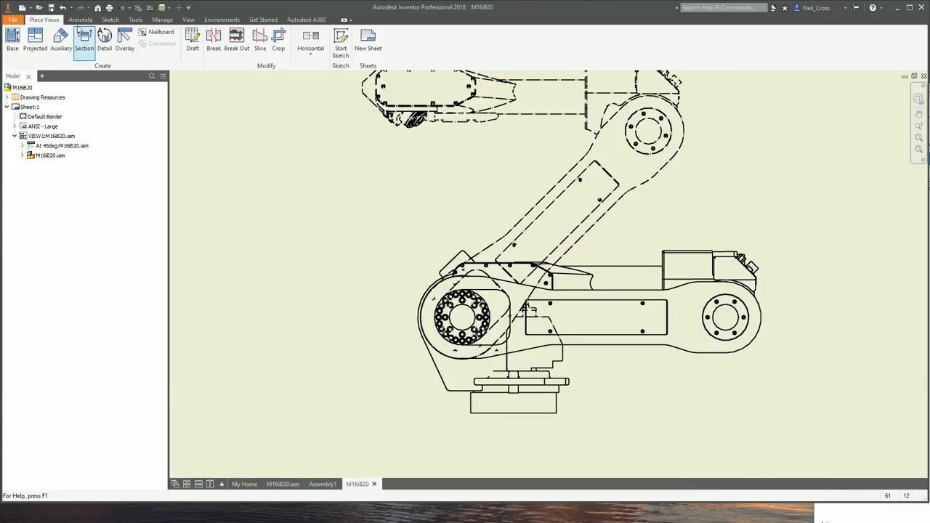
click(80, 20)
click(28, 41)
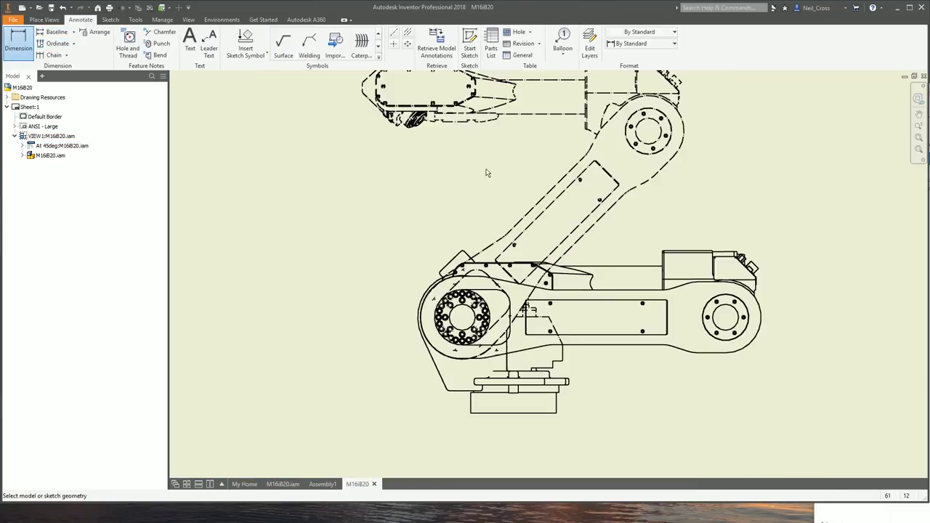
click(602, 221)
click(631, 267)
click(635, 319)
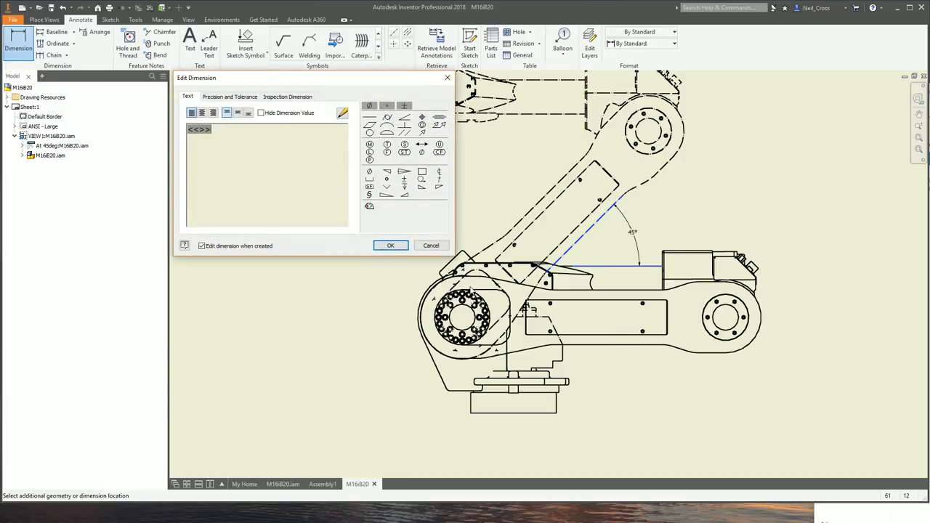
click(390, 246)
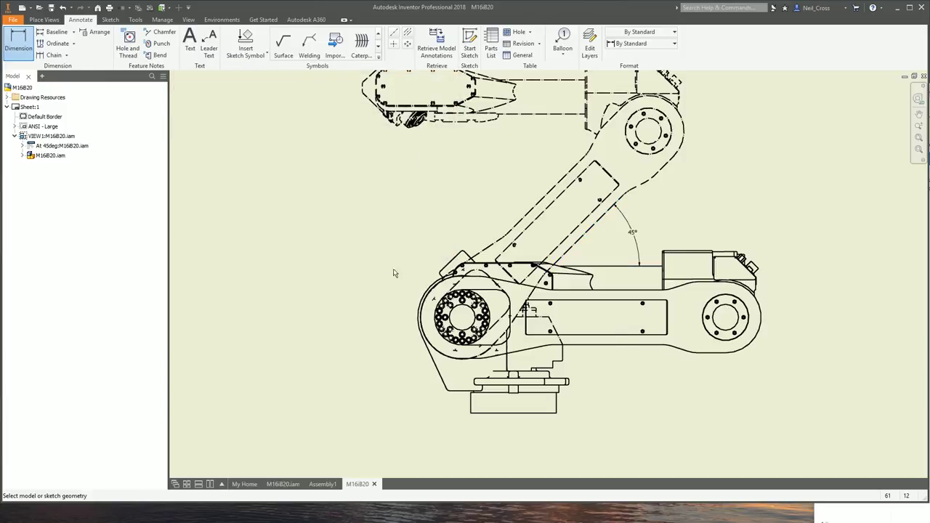
Step: Add a second overlay view to VIEW1 that uses the At 90deg positional representation
key(Home)
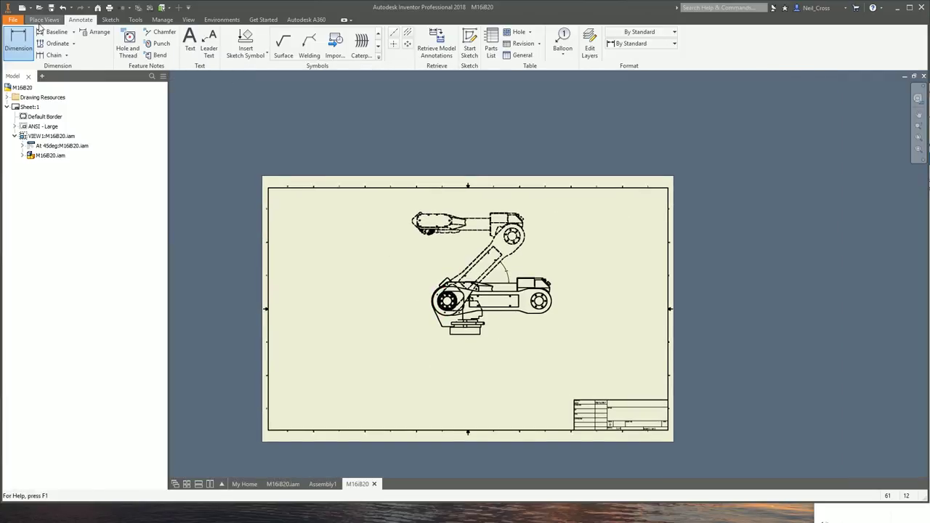
click(44, 19)
click(124, 40)
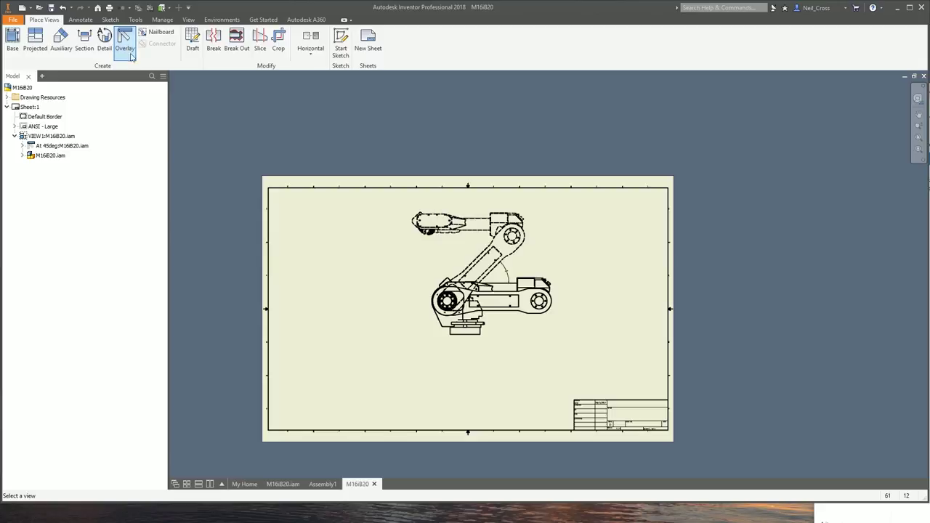
click(465, 337)
click(223, 108)
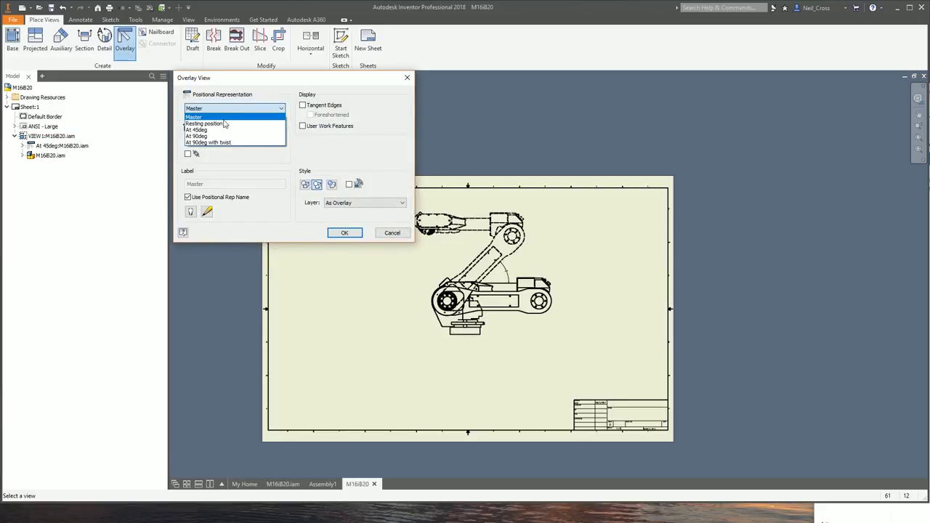
click(225, 136)
click(351, 236)
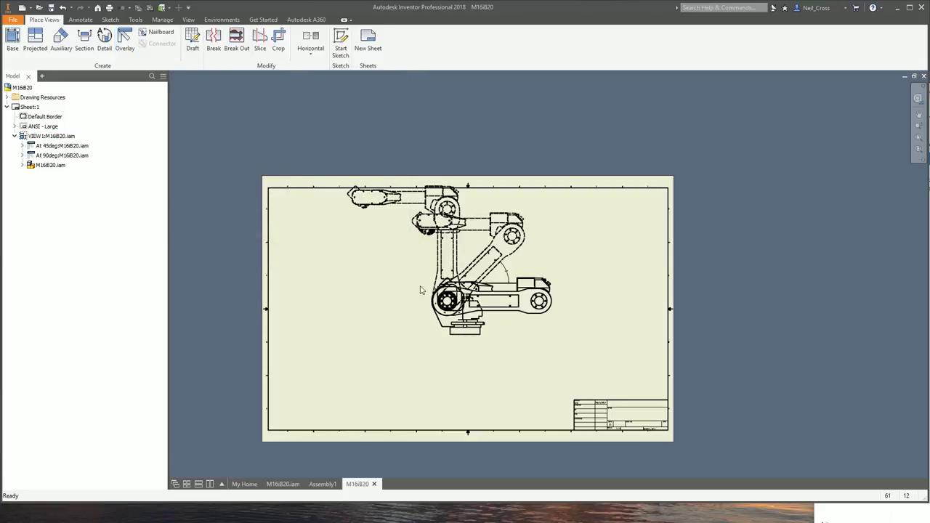
Step: Change the display style of base view VIEW1 to shaded
double_click(536, 335)
click(306, 140)
click(288, 239)
scroll(528, 299, up, 3)
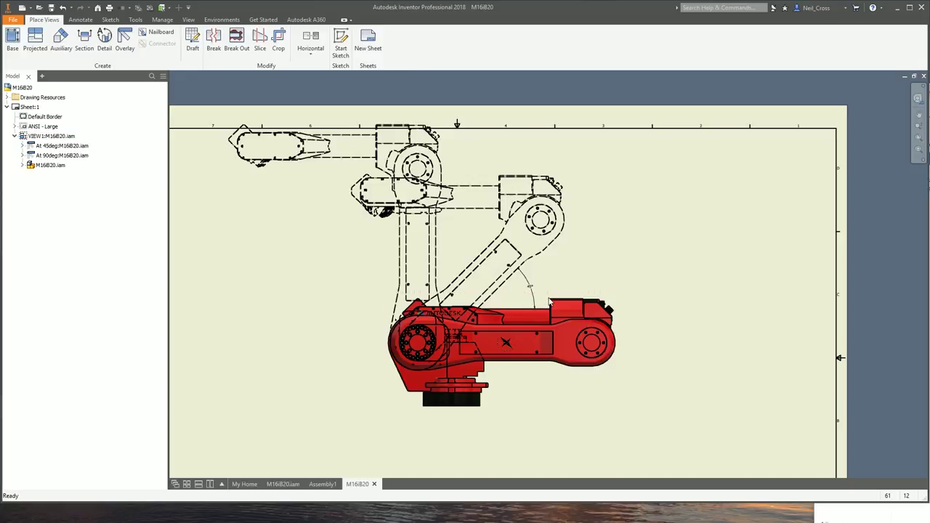
Step: Delete VIEW1 together with its overlays and angular dimension from the sheet
scroll(590, 337, down, 2)
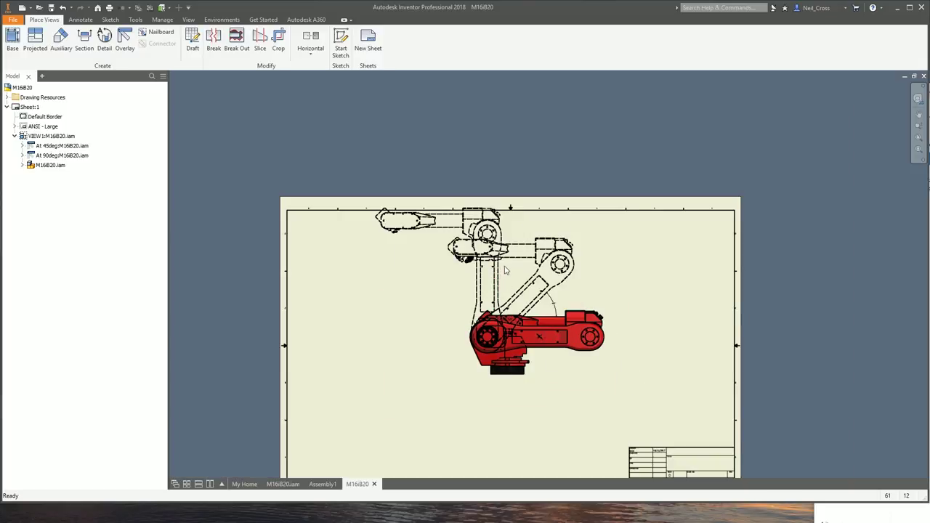
drag(611, 410, 418, 248)
key(Delete)
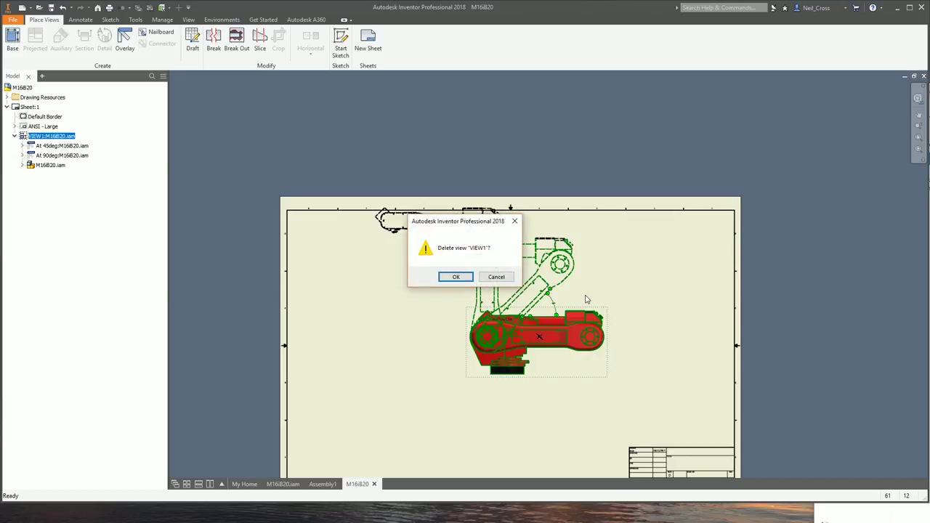
click(454, 278)
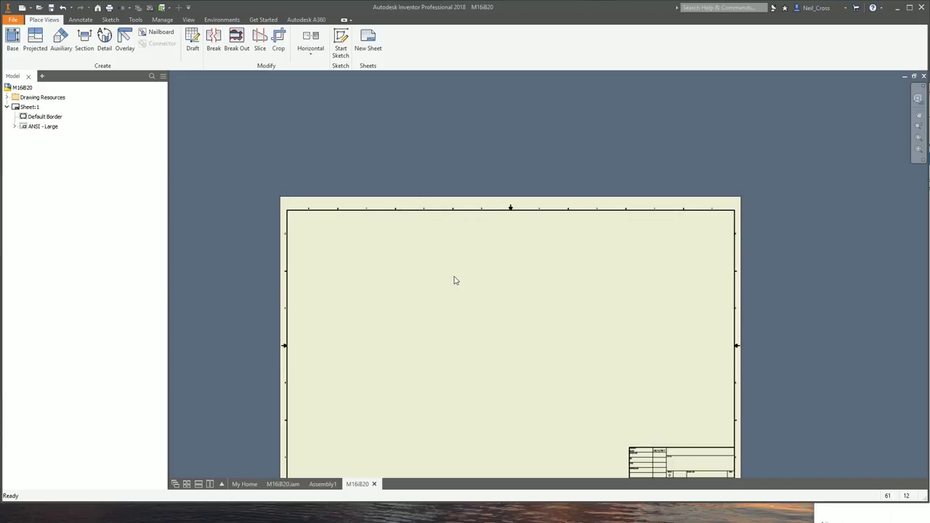
middle_drag(453, 281, 446, 187)
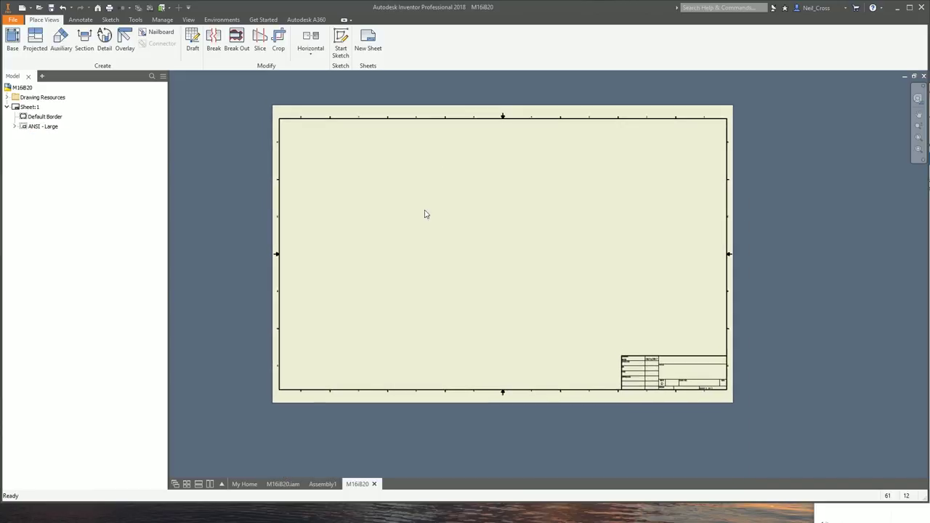
Step: Look at the M16iB20.iam assembly and switch back to the empty Assembly1 document
click(289, 486)
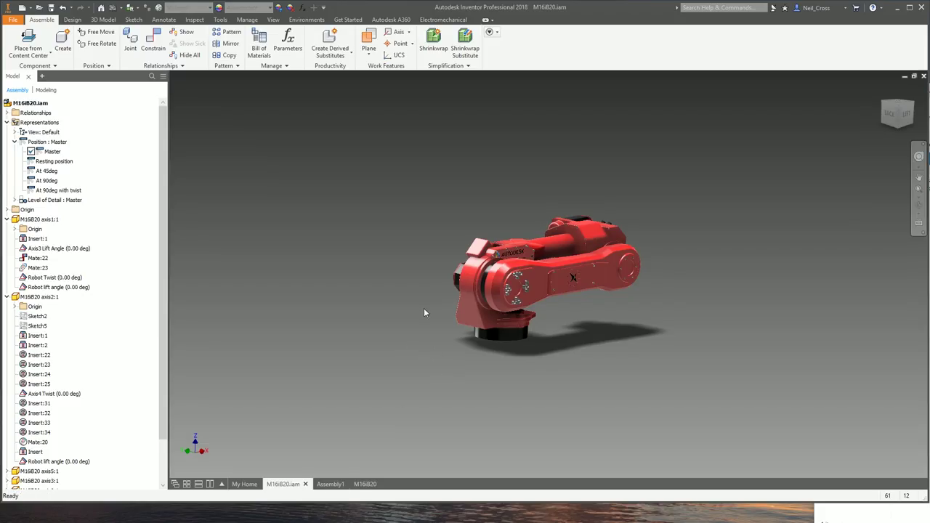
click(322, 484)
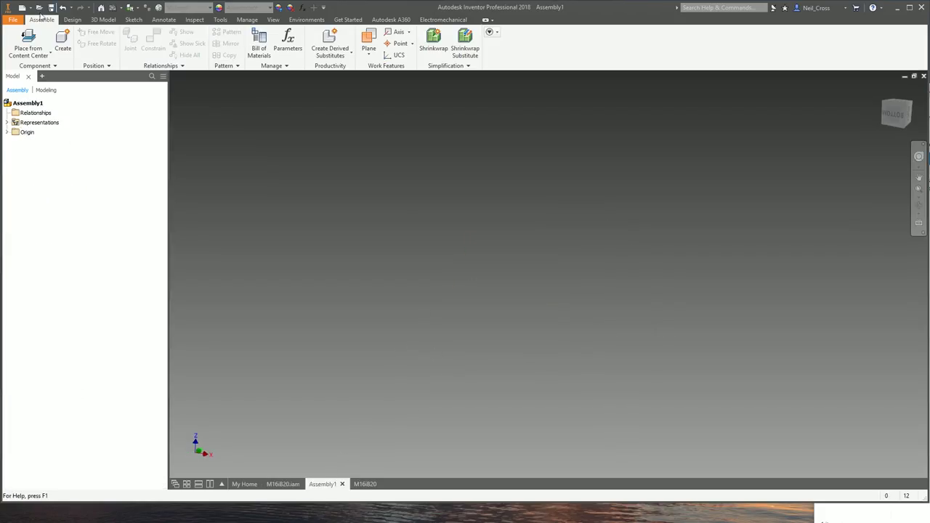
Step: Place one M16iB20.iam in the assembly using its At 45deg positional representation
click(28, 58)
click(29, 70)
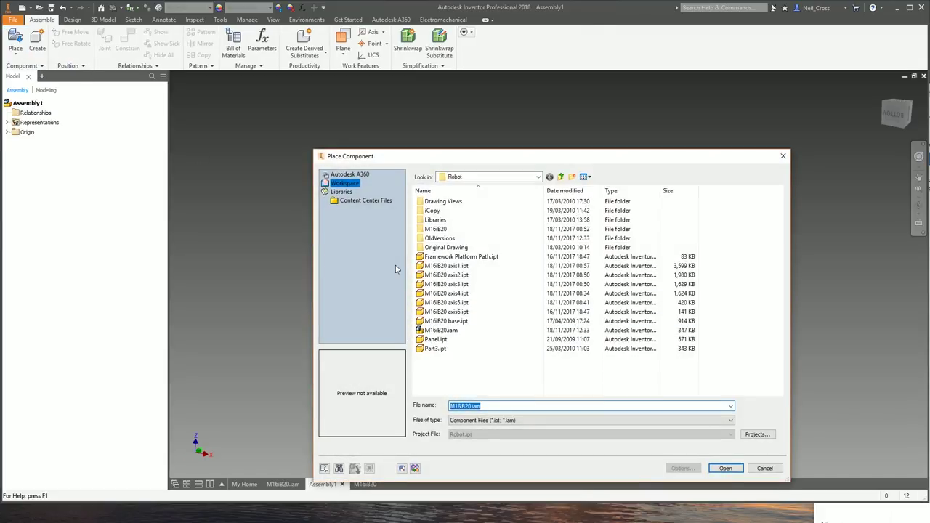
click(423, 331)
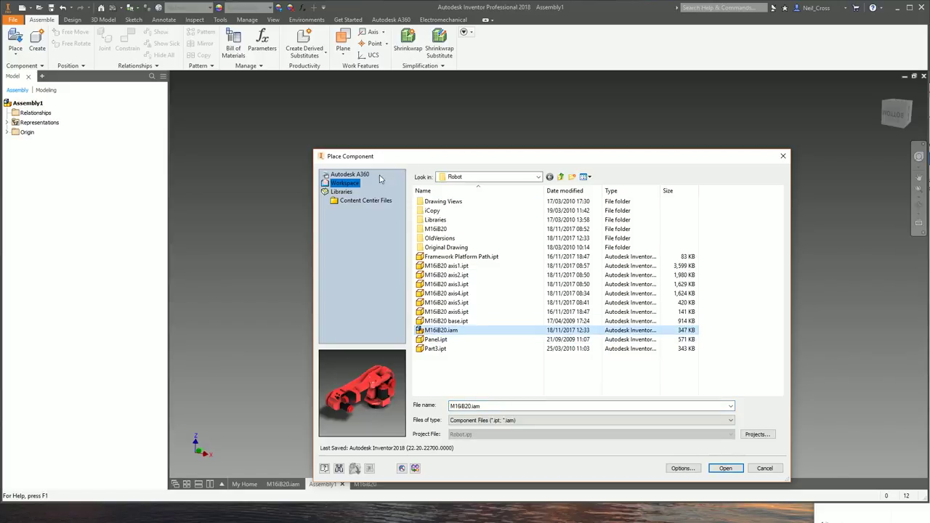
click(682, 468)
click(517, 326)
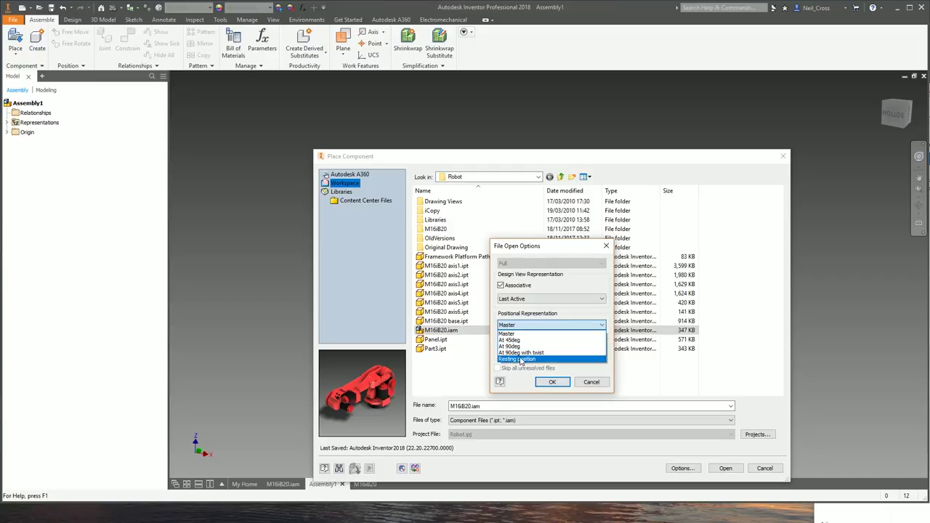
click(517, 339)
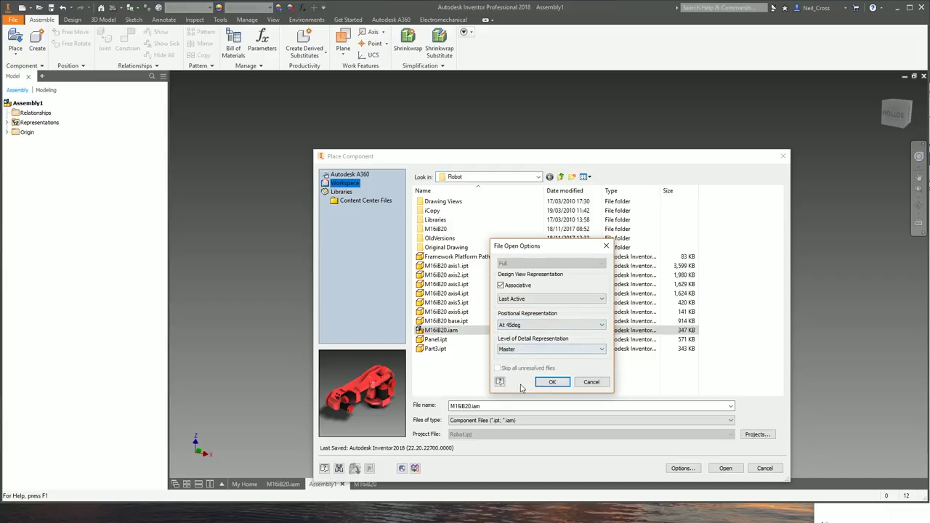
click(552, 382)
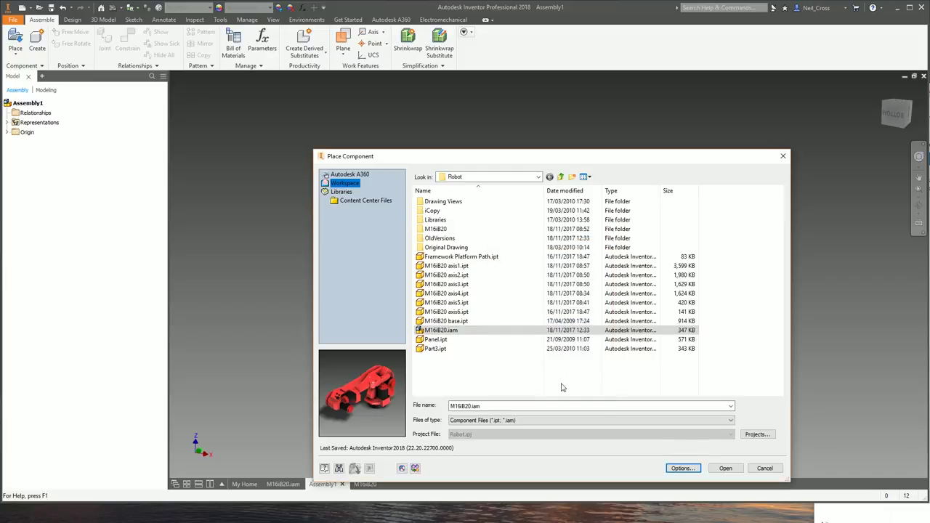
click(725, 468)
click(552, 309)
key(F6)
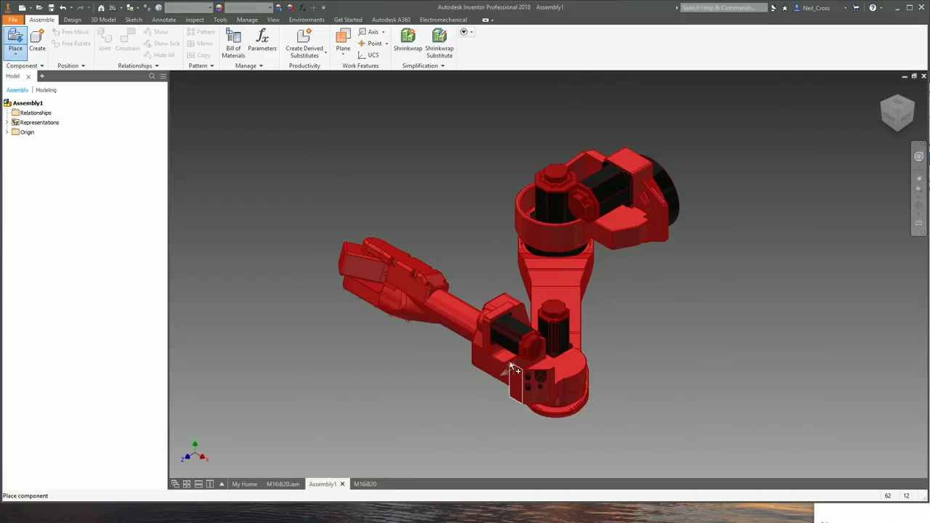
shift+middle_drag(580, 328, 682, 347)
key(Escape)
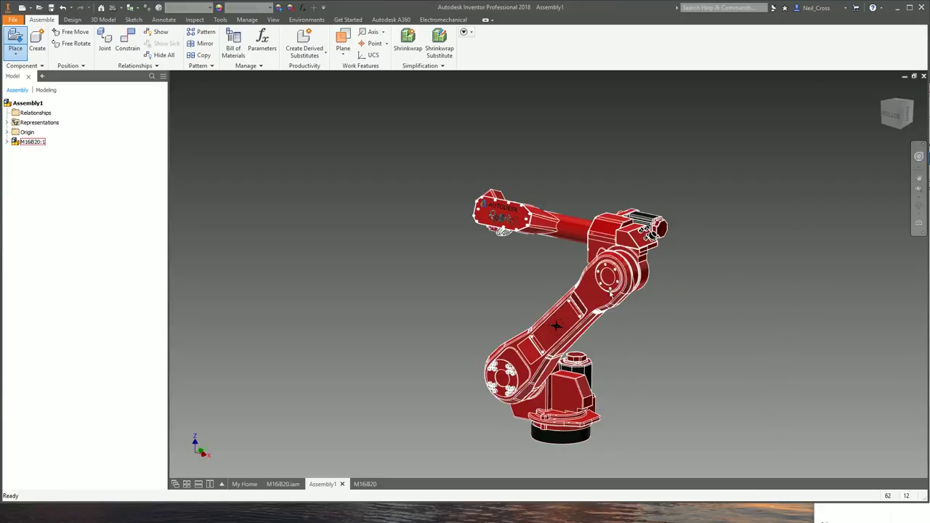
Step: Open the representation settings of the placed M16iB20 component and close them again
right_click(605, 289)
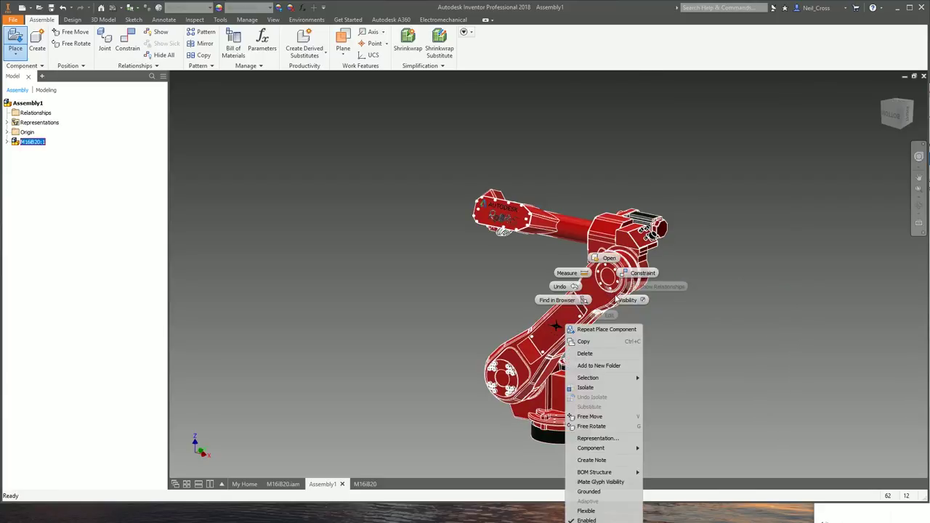
click(602, 443)
click(465, 316)
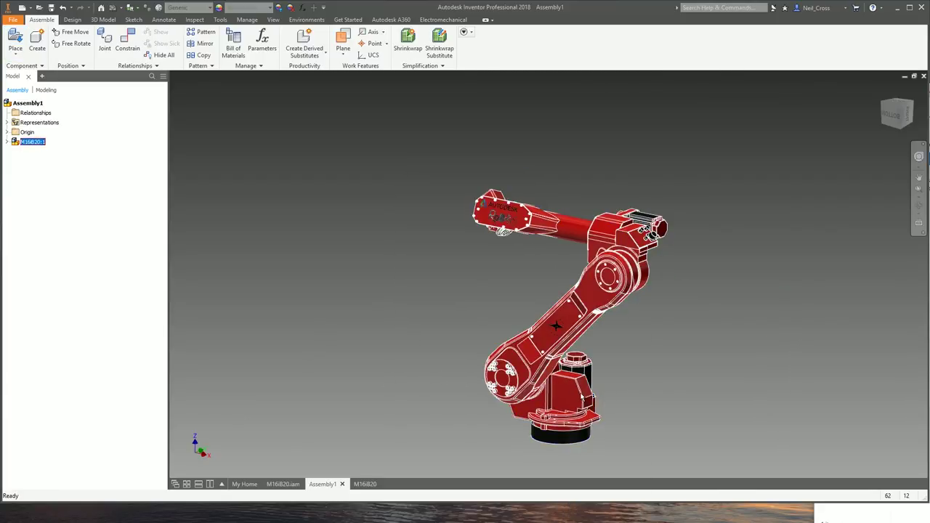
Step: Delete the placed robot without saving its edits and close Assembly1 without saving
key(Delete)
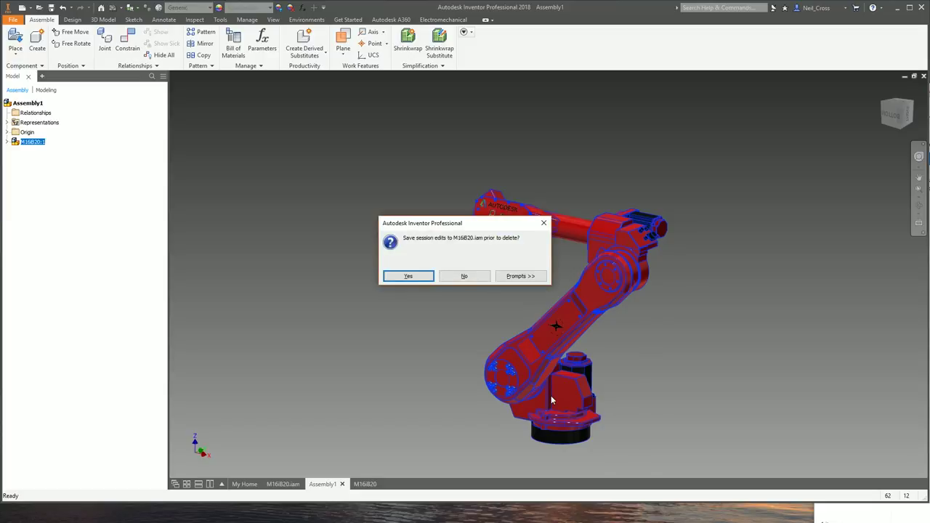
click(465, 276)
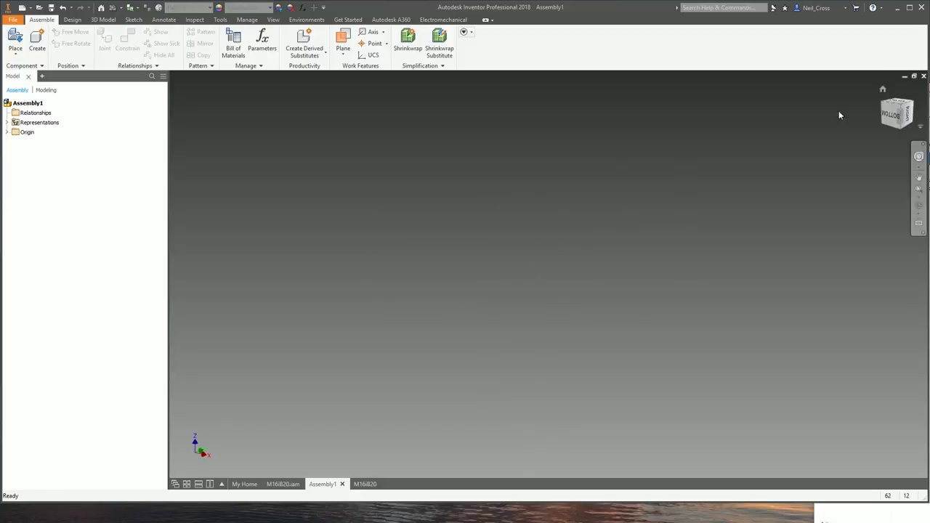
click(924, 75)
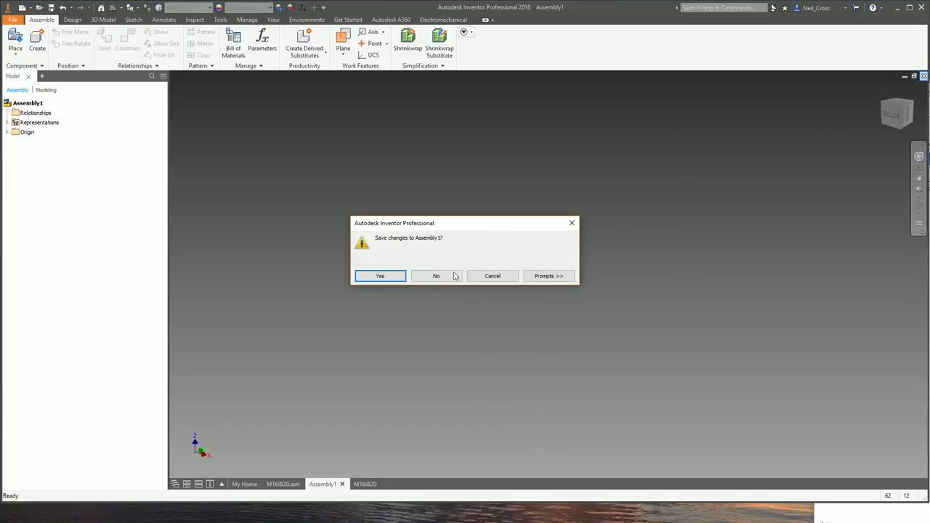
click(441, 275)
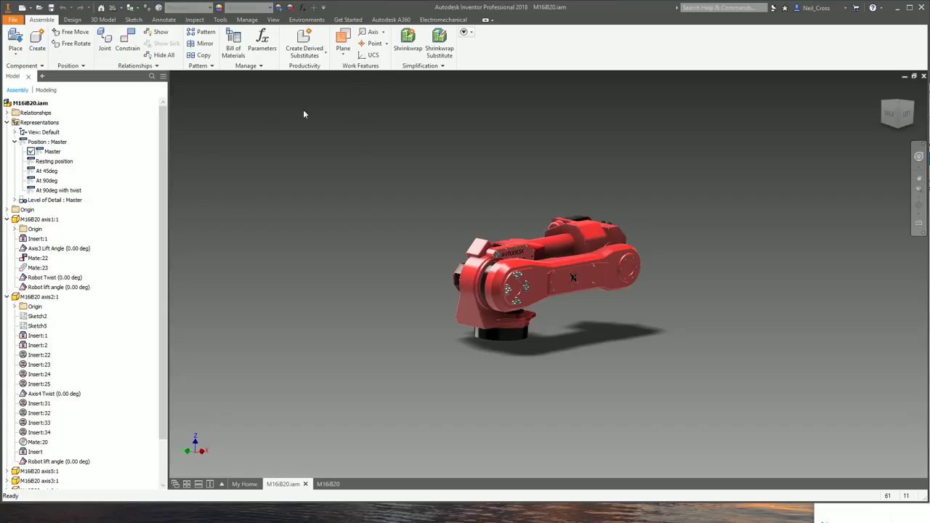
Step: Enter the Inventor Studio environment for M16iB20.iam and set the animation timeline length to 10 seconds
click(307, 20)
click(98, 42)
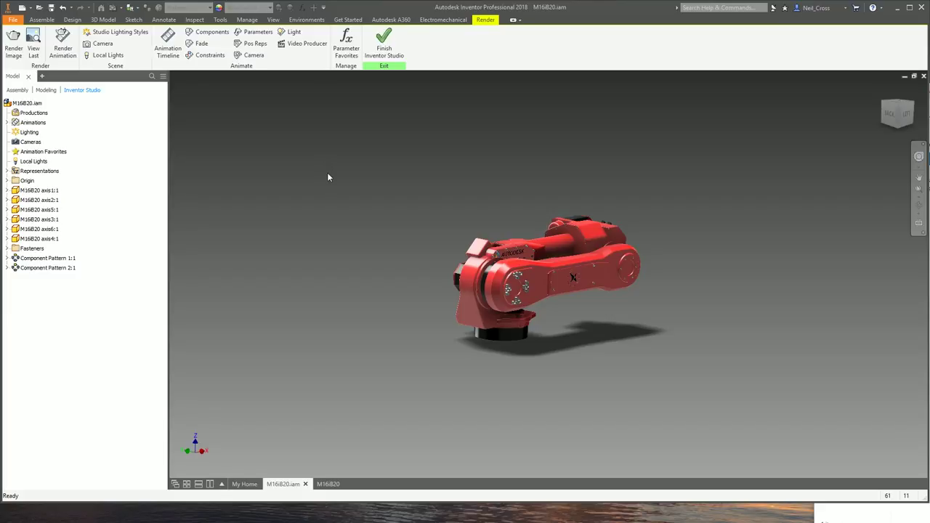
click(168, 46)
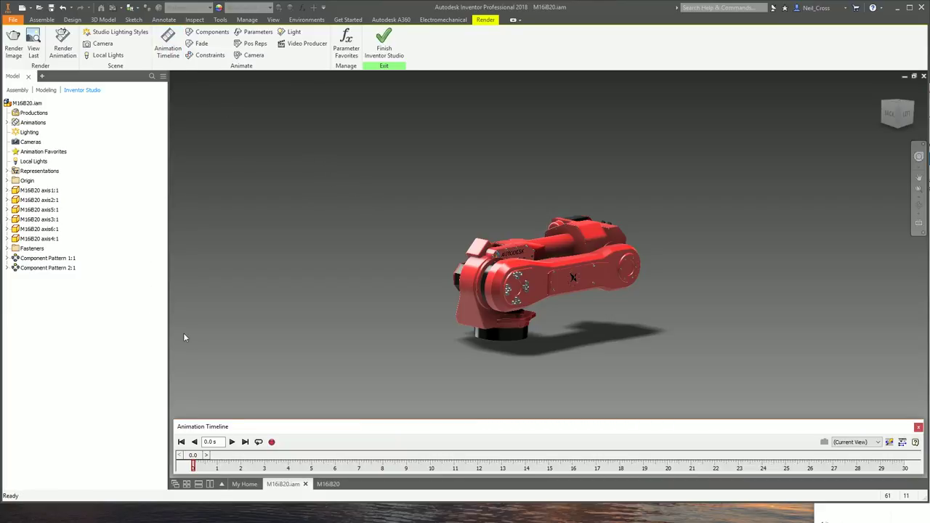
click(888, 442)
double_click(245, 104)
text(10)
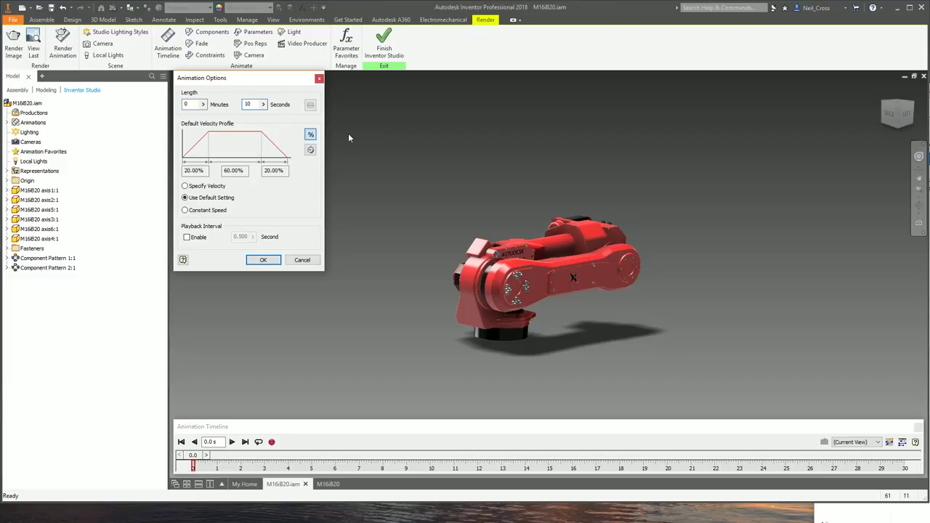
click(264, 260)
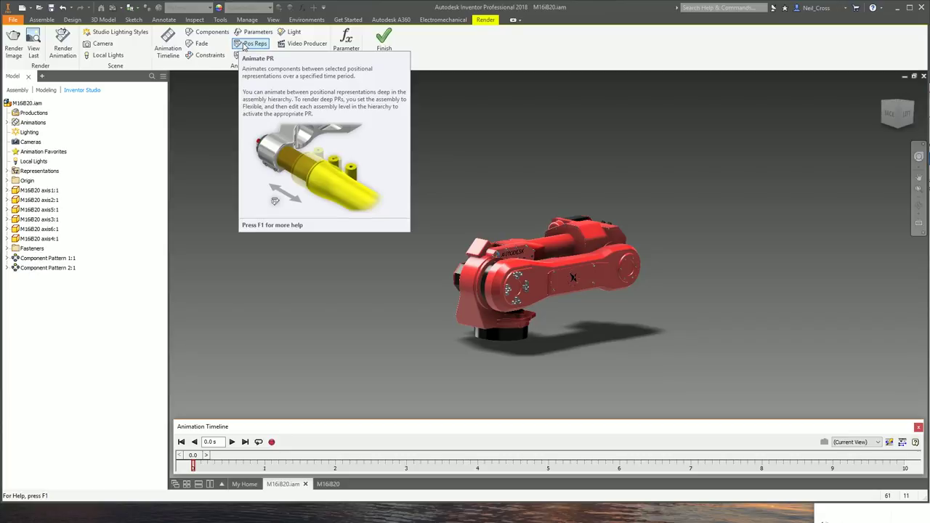
Step: Animate the positional representation from Resting position to At 45deg, starting at 0 s and ending at 2 s
click(245, 45)
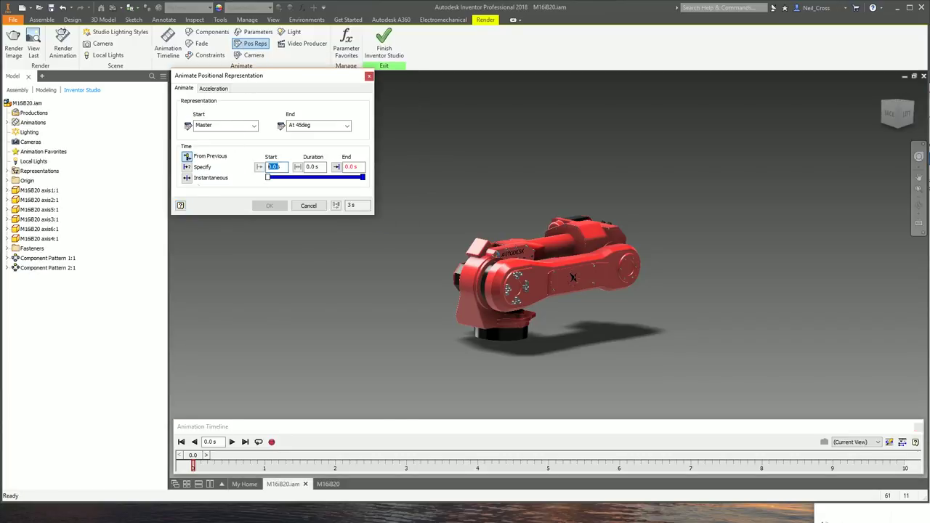
click(351, 166)
text(2)
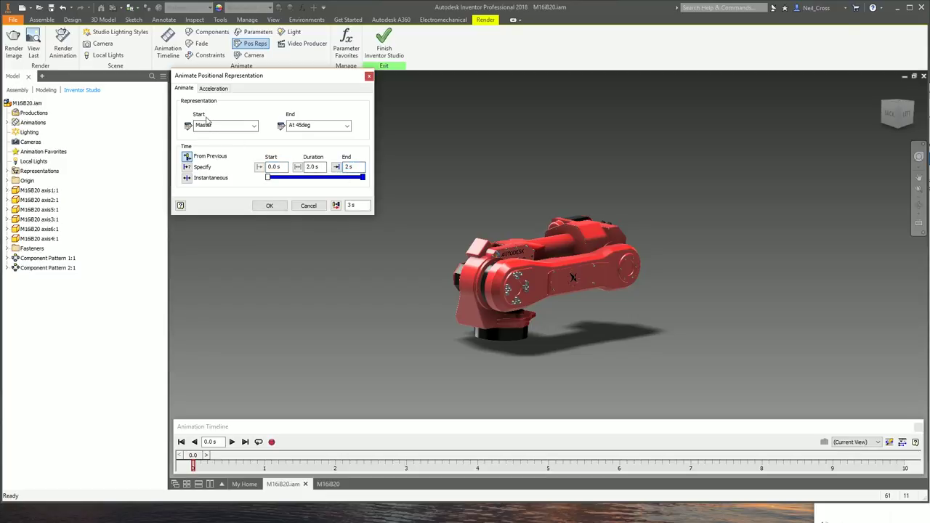
click(243, 127)
click(217, 167)
click(321, 127)
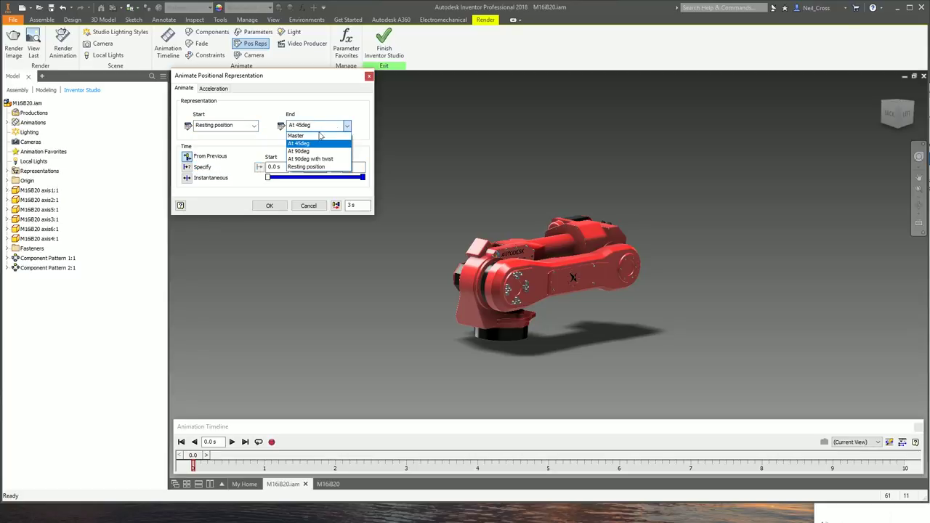
click(303, 145)
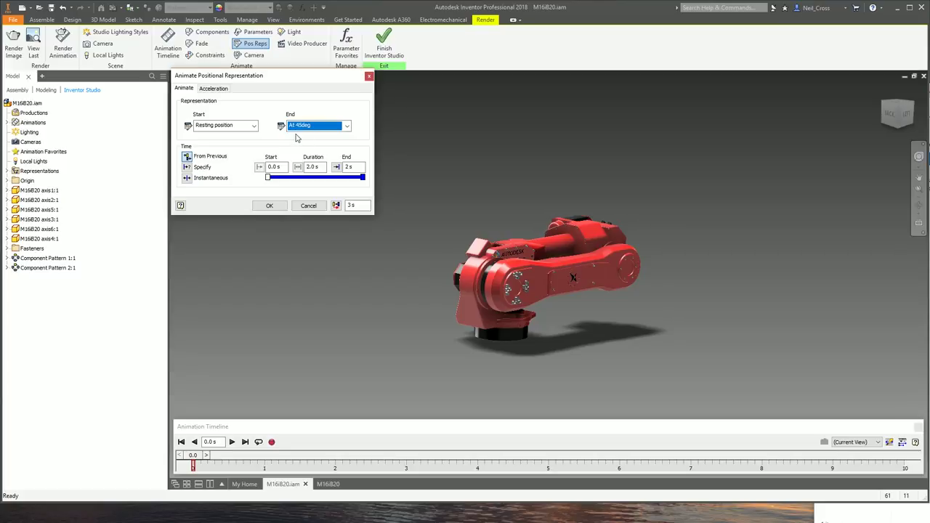
click(275, 166)
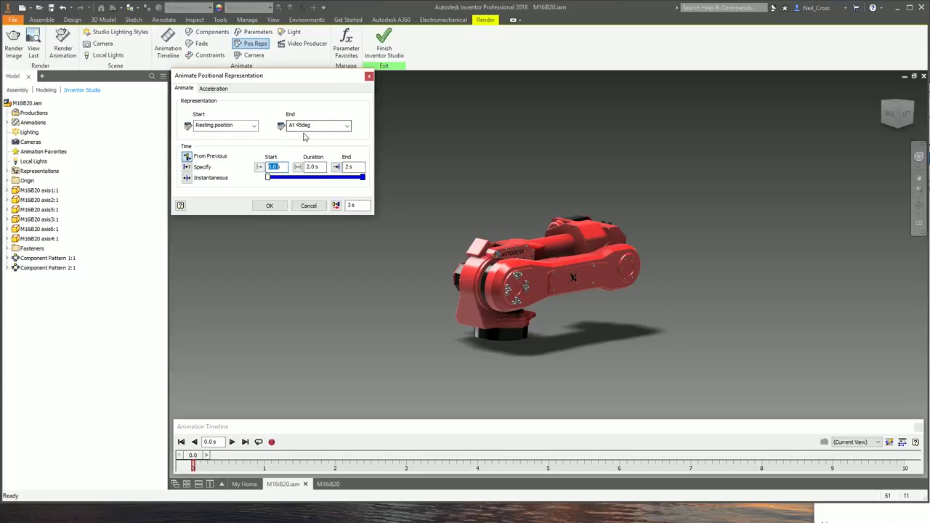
click(269, 205)
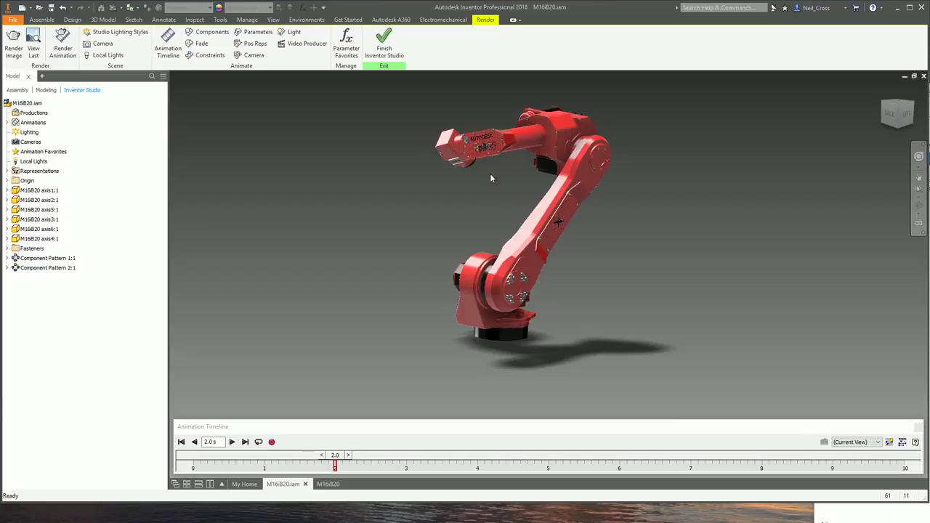
Step: Add a positional representation animation from At 45deg to At 90deg, with specified times from 2 s to 4 s
click(244, 46)
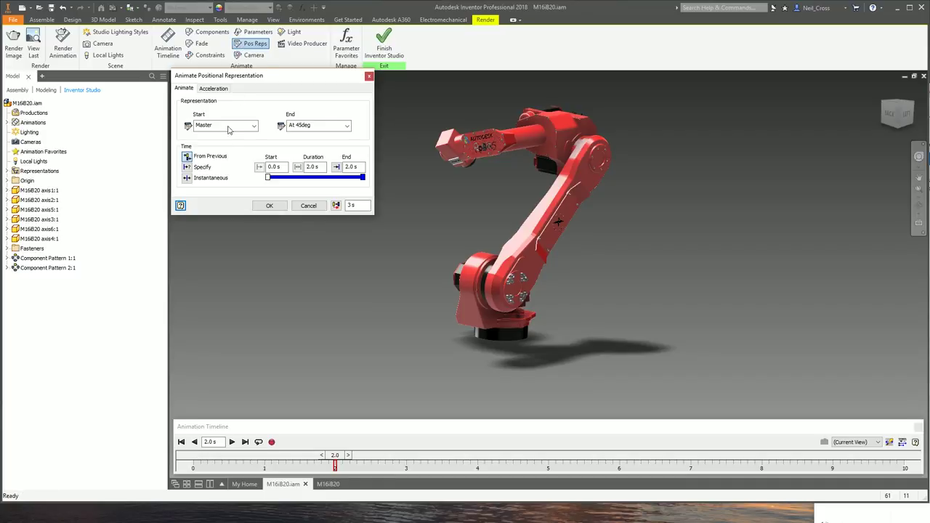
click(186, 167)
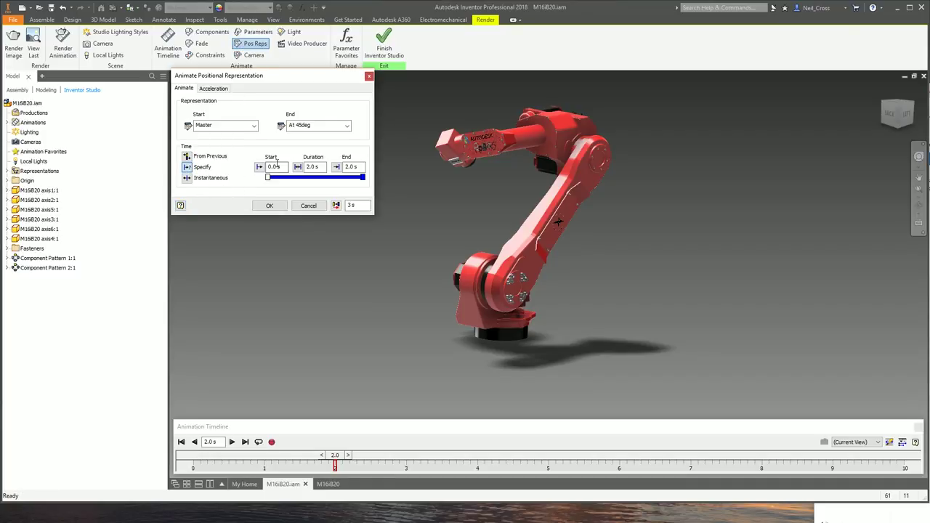
click(259, 168)
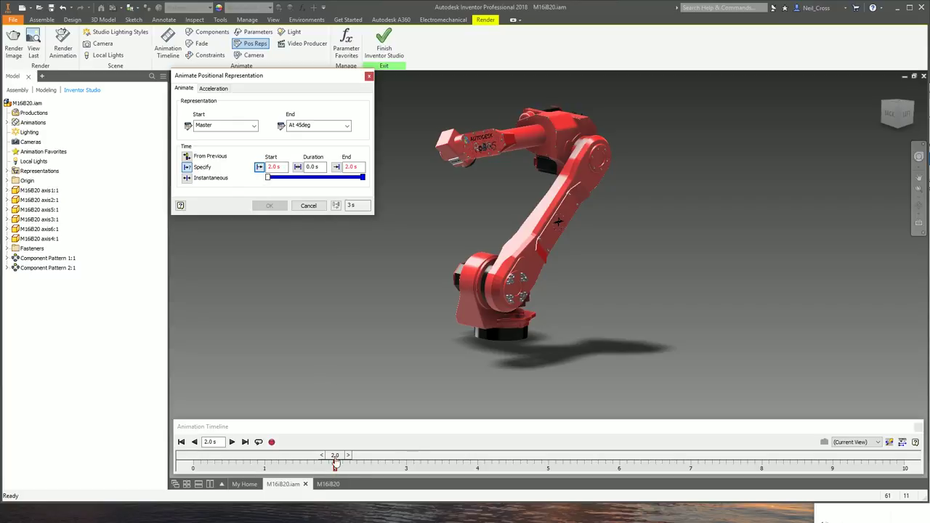
double_click(348, 167)
text(4)
click(254, 126)
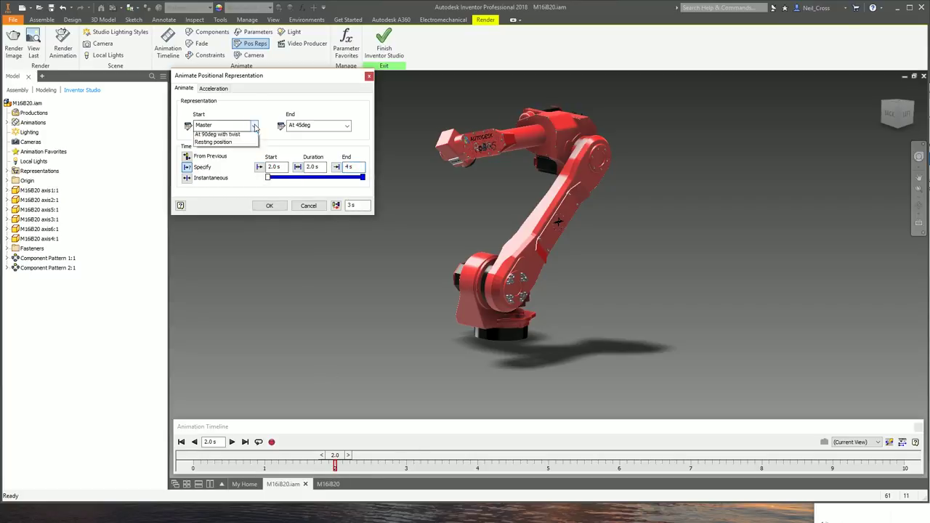
click(222, 149)
click(334, 127)
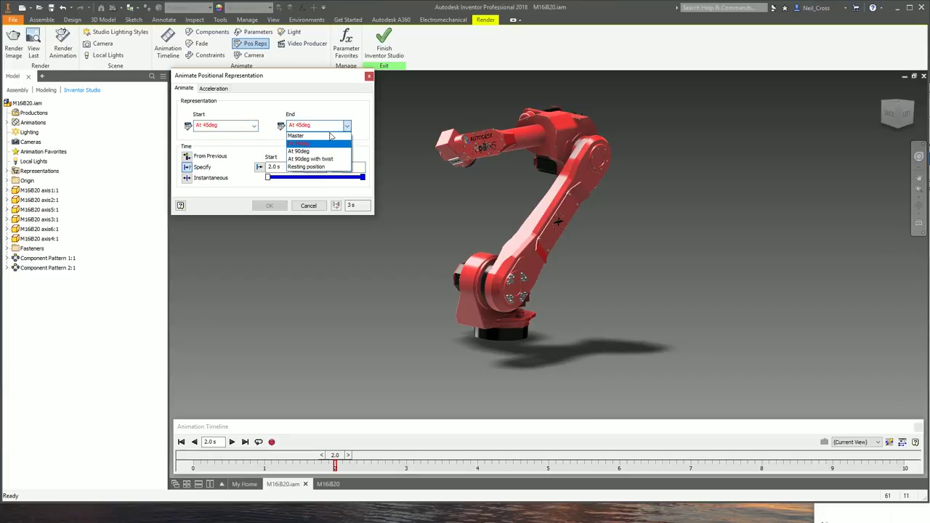
click(324, 153)
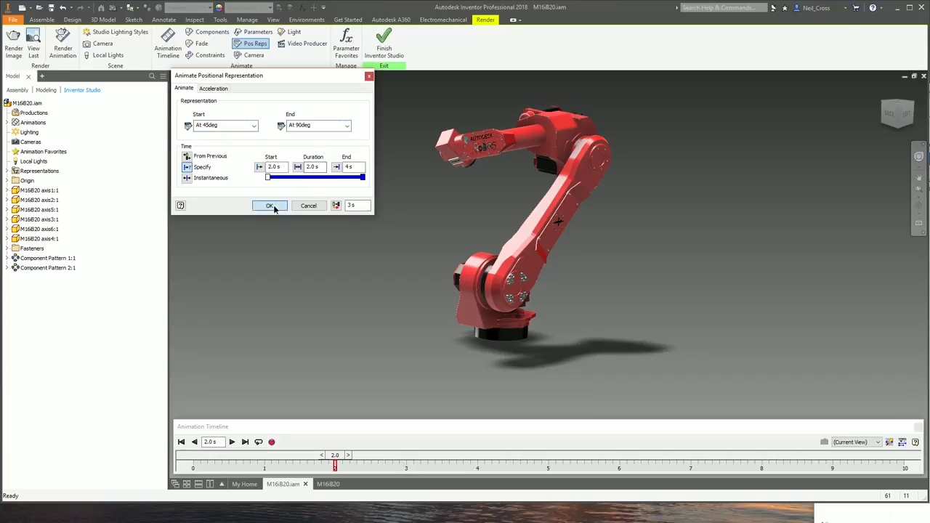
click(269, 206)
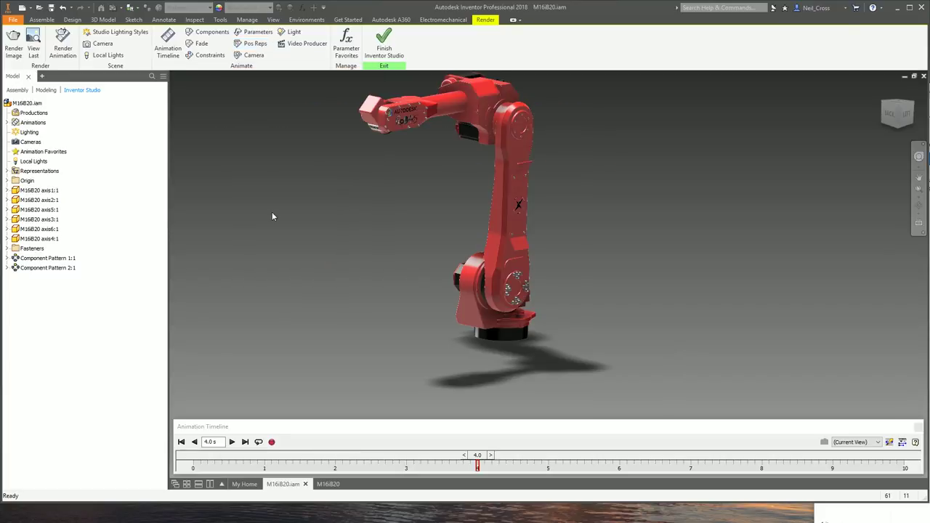
Step: Add a positional representation animation from At 90deg to At 90deg with twist, with specified times from 4 s to 6 s
click(250, 43)
click(187, 167)
click(260, 167)
double_click(349, 167)
text(6 s)
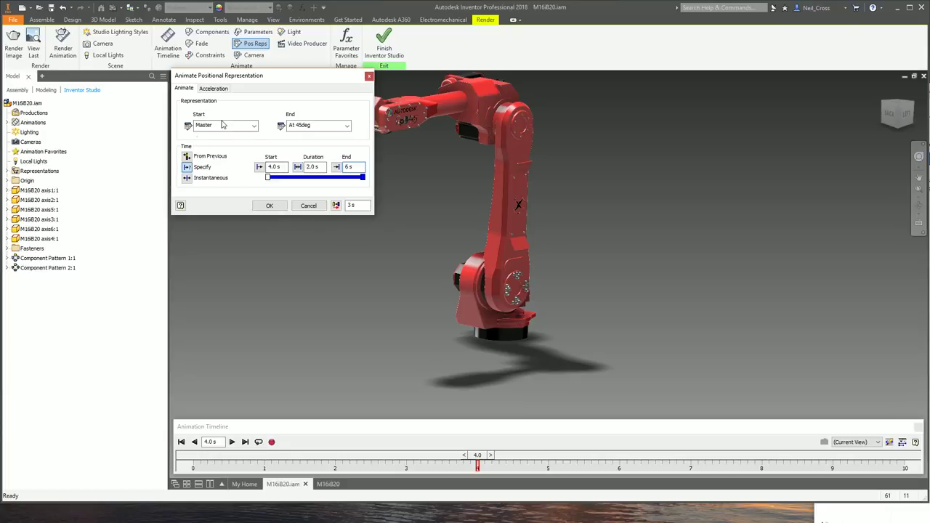
click(222, 125)
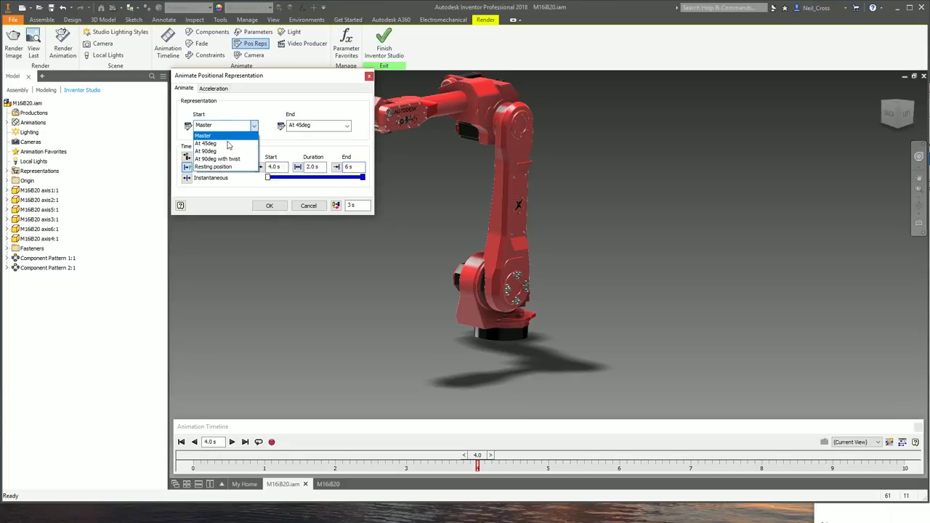
click(228, 152)
click(314, 125)
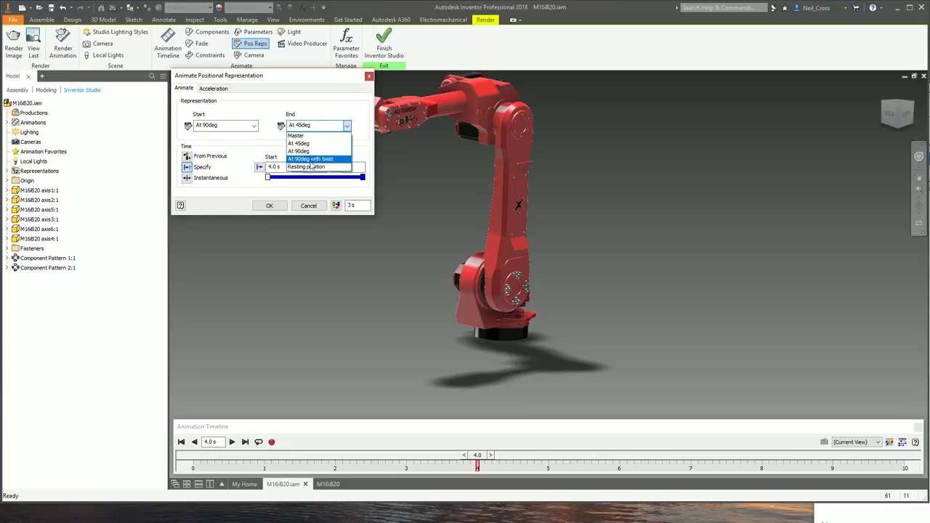
click(312, 156)
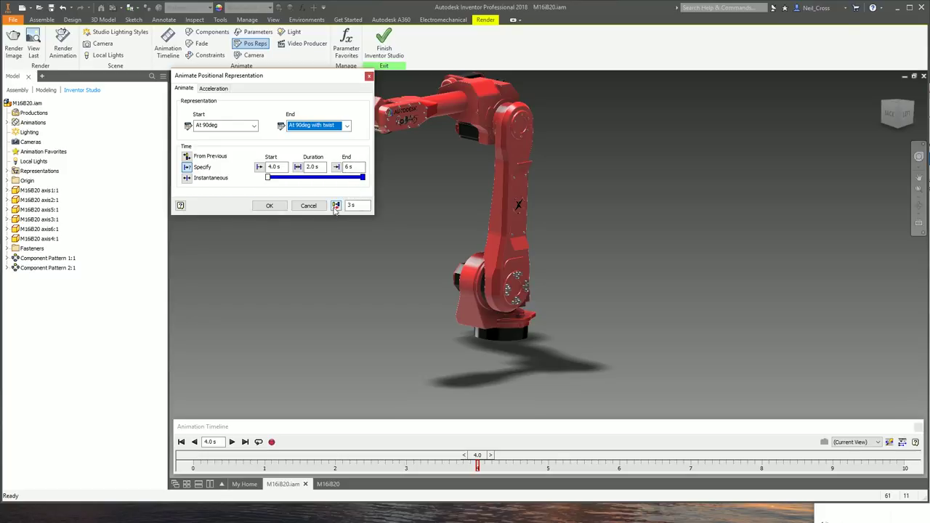
click(269, 206)
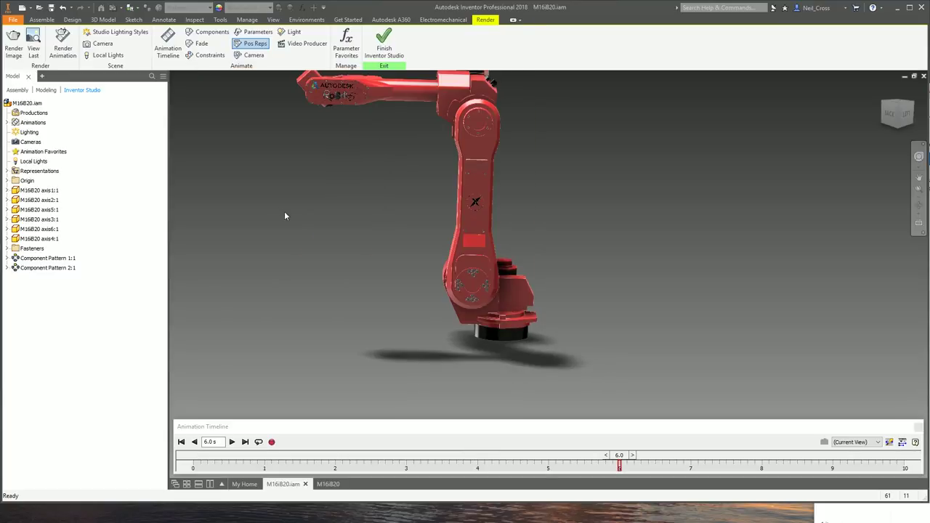
Step: Set the animation timeline length to 6 seconds
click(889, 441)
double_click(252, 104)
text(6)
key(Return)
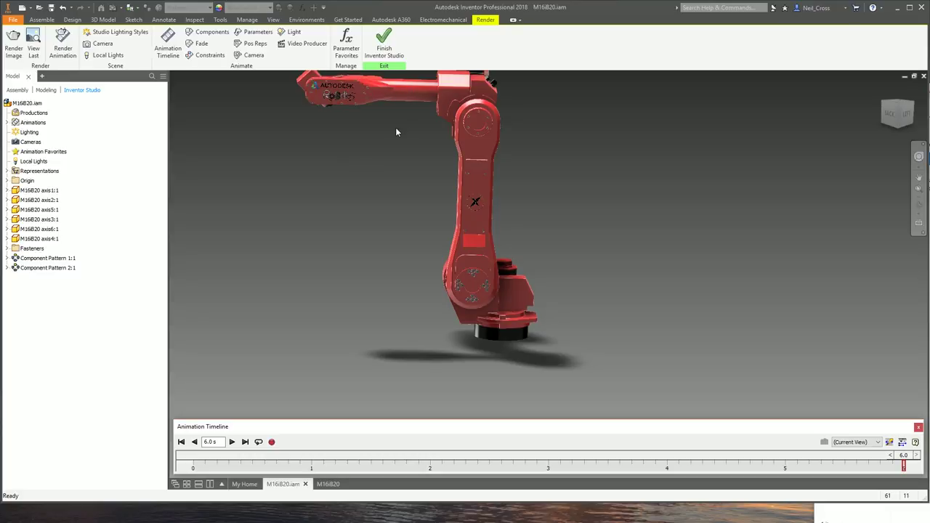
Step: Rewind the timeline to the start and play the robot animation through repeatedly
click(181, 442)
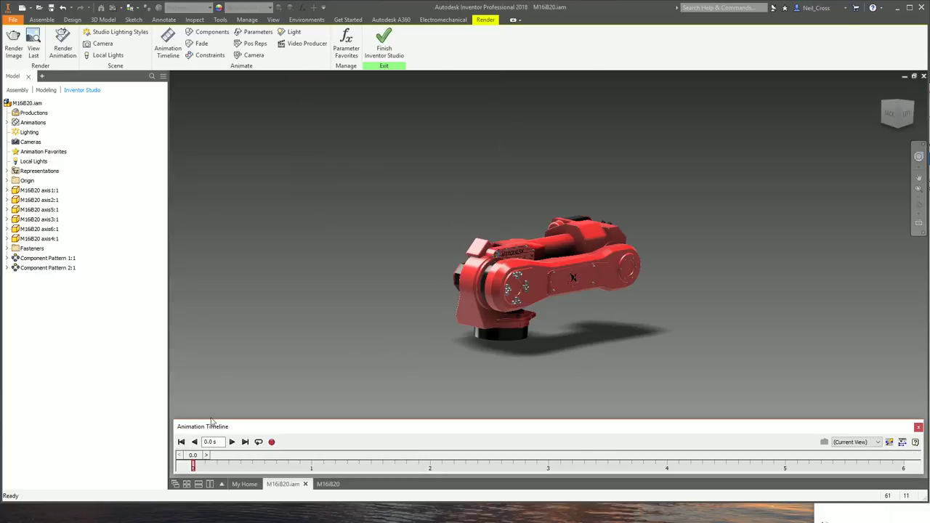
click(231, 442)
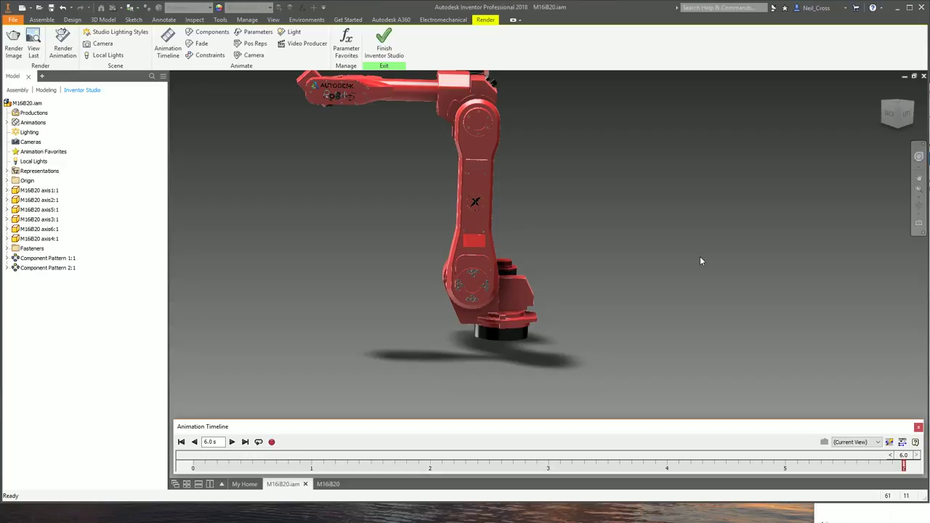
click(180, 442)
click(232, 441)
click(181, 442)
click(231, 441)
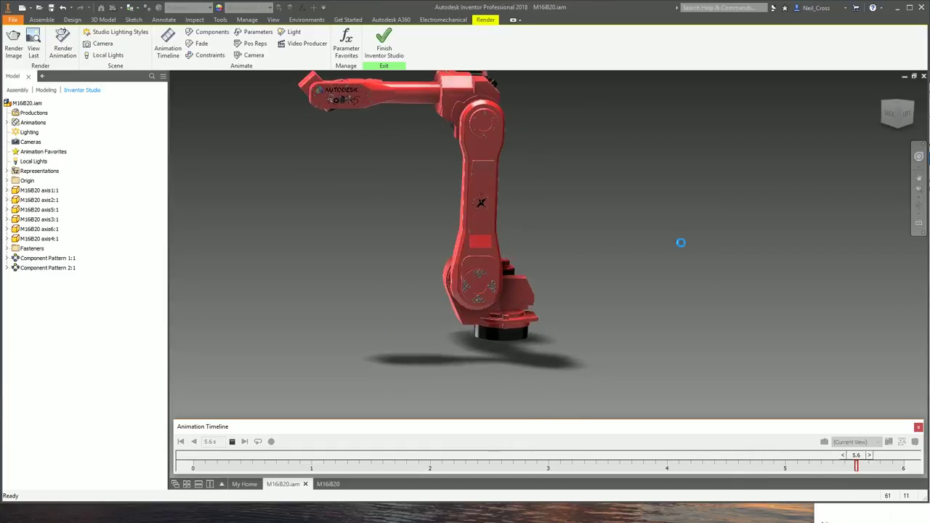
Step: Finish Inventor Studio and start exporting the assembly to DWF with the Complete publish option
click(379, 59)
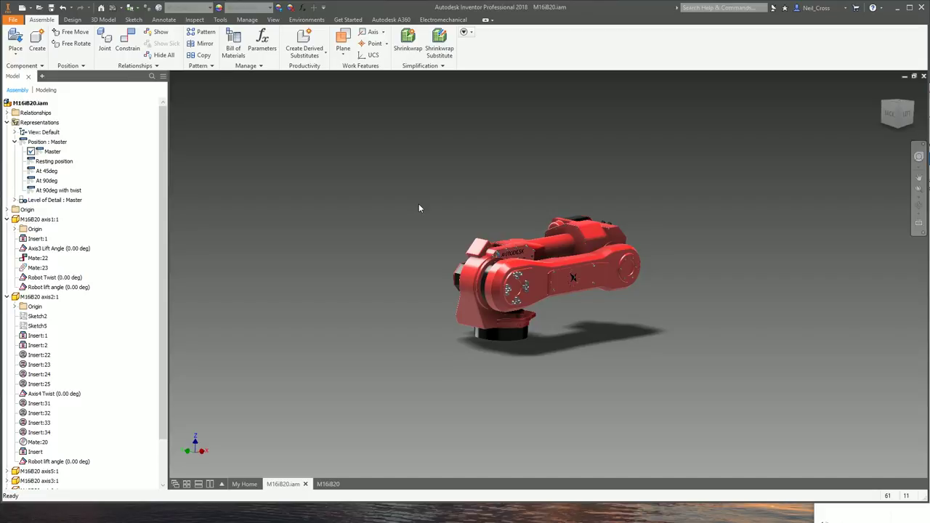
click(13, 19)
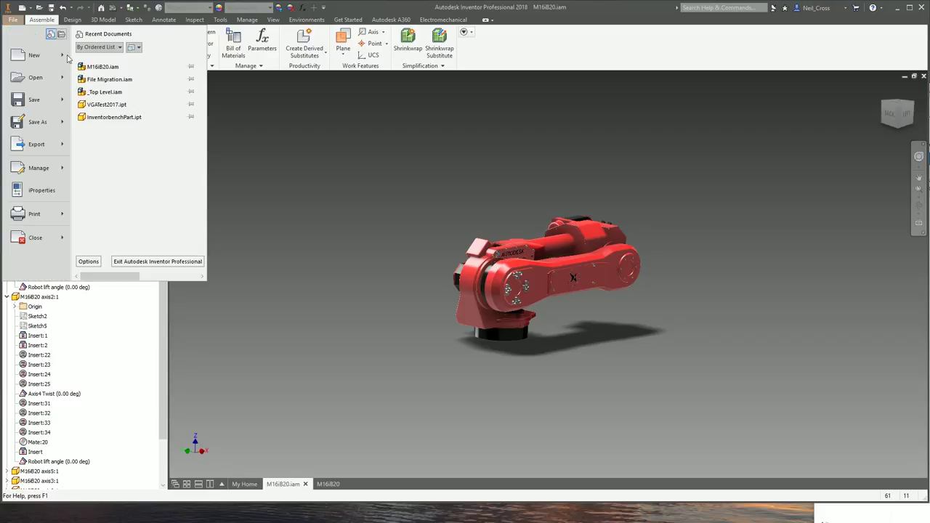
mouse_move(56, 149)
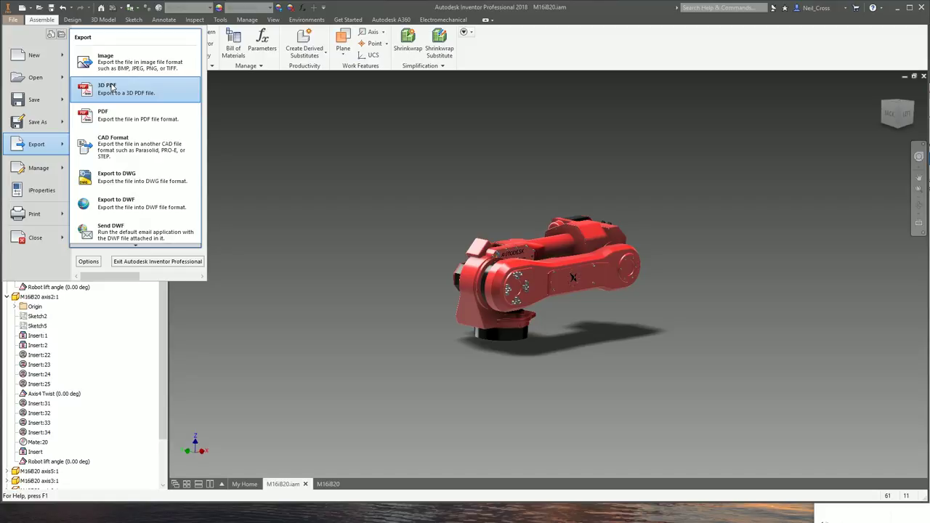
click(131, 211)
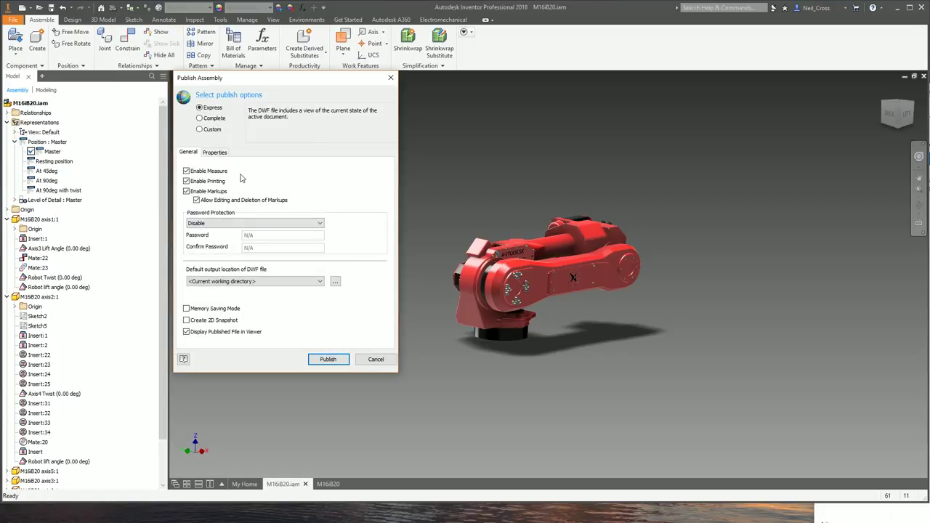
click(214, 119)
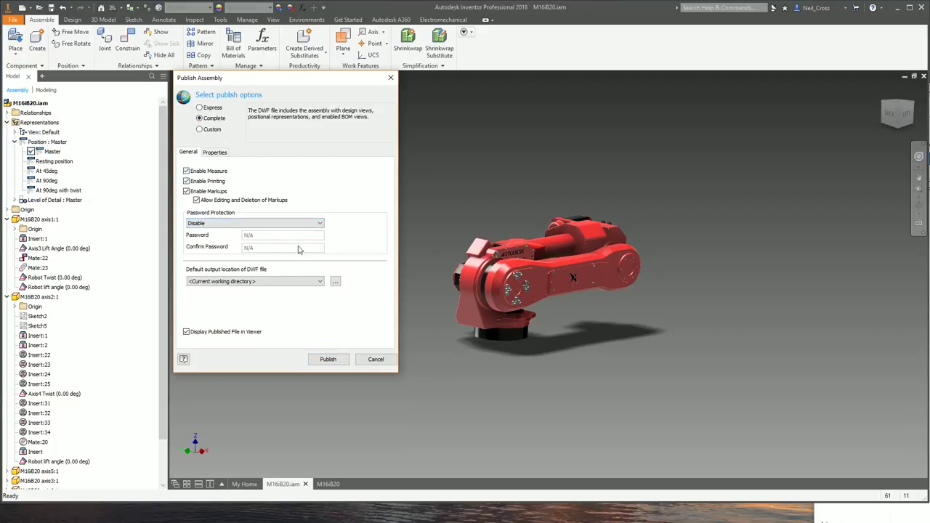
click(320, 358)
Step: Save the export to the Desktop as M16iB20.dwfx and open it with Autodesk DWF Application
click(479, 176)
click(457, 186)
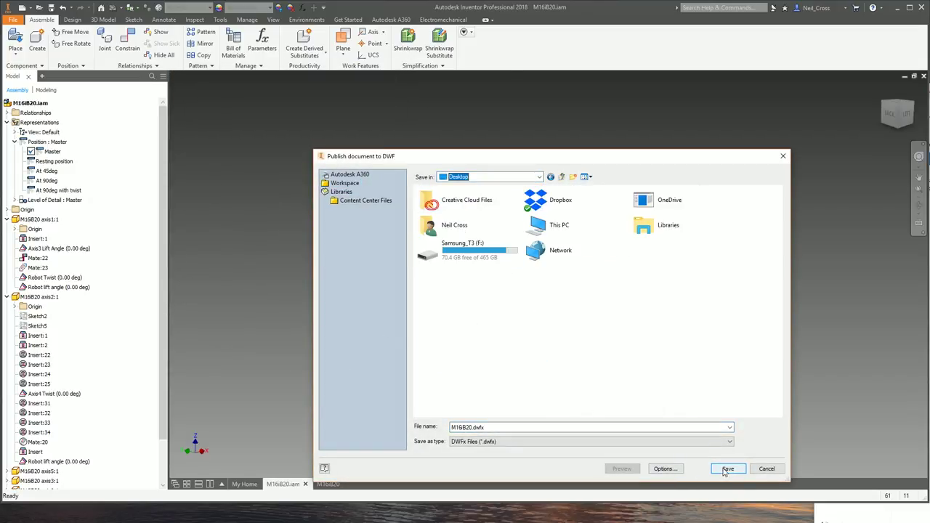
click(676, 470)
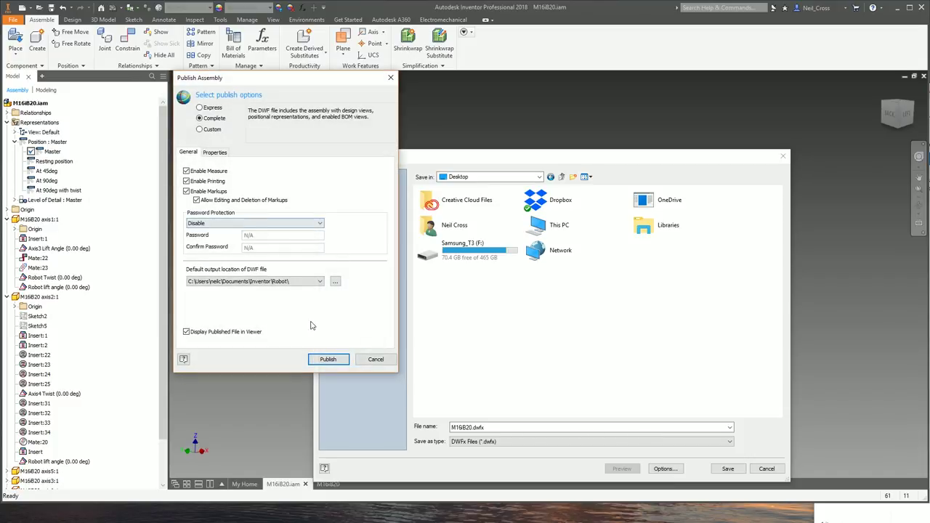
click(376, 359)
click(731, 470)
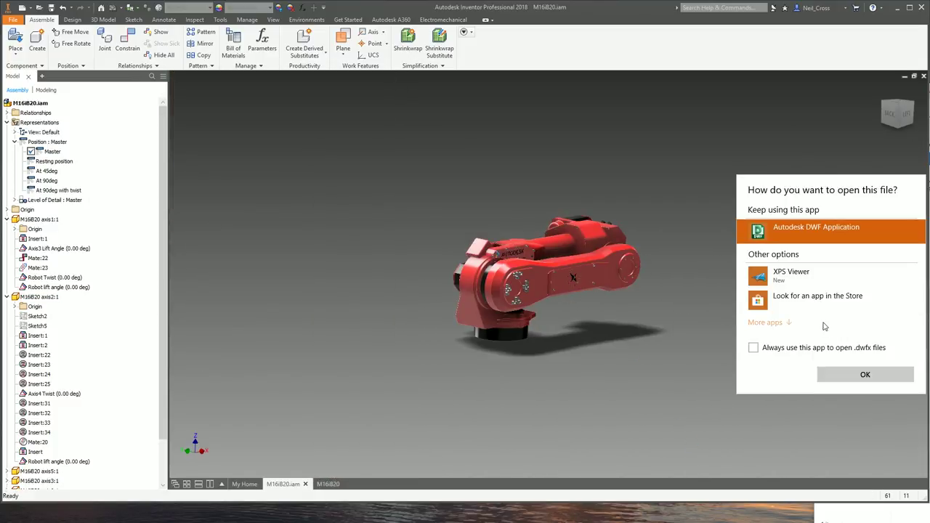
click(865, 374)
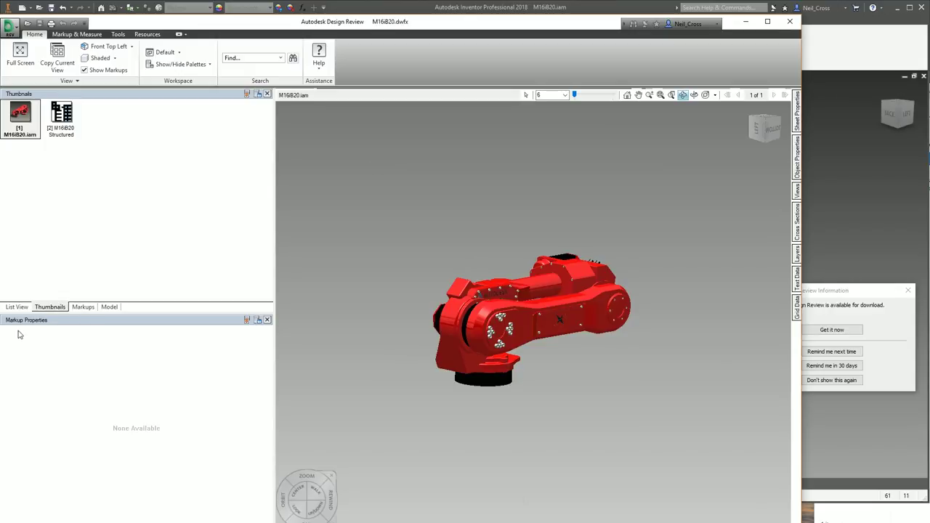
Step: Expand the M16iB20.iam model tree and look through its components down to the component patterns
click(108, 306)
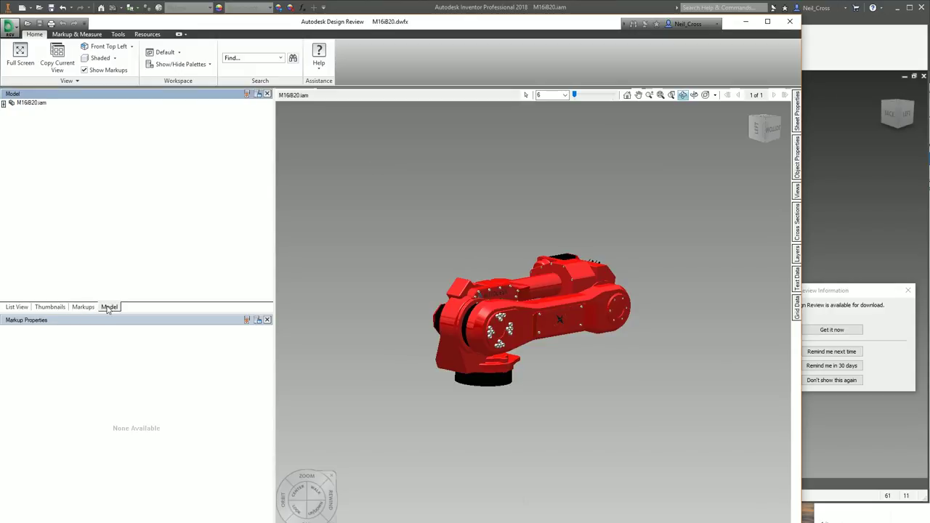
click(5, 103)
drag(269, 159, 283, 251)
Step: Expand the published position representations and display At 45deg, At 90deg and At 90deg with twist in turn
mouse_move(797, 123)
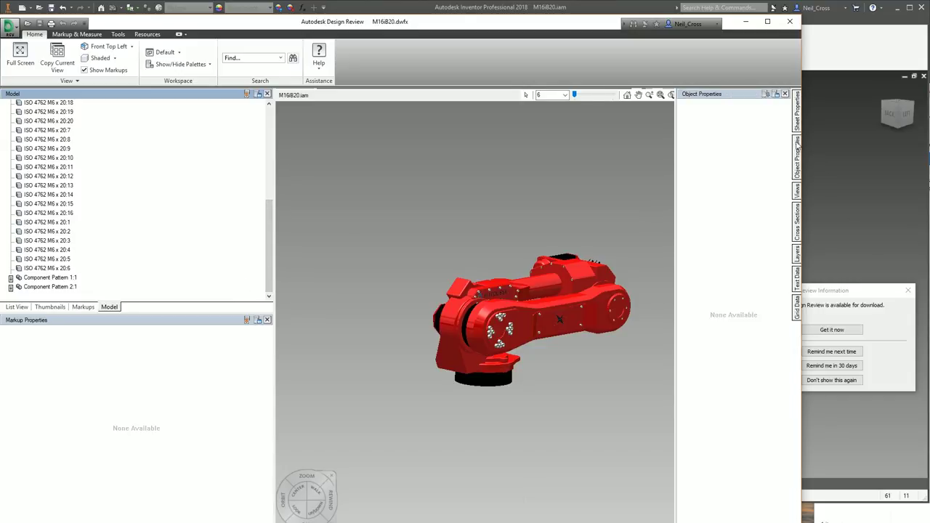
click(798, 190)
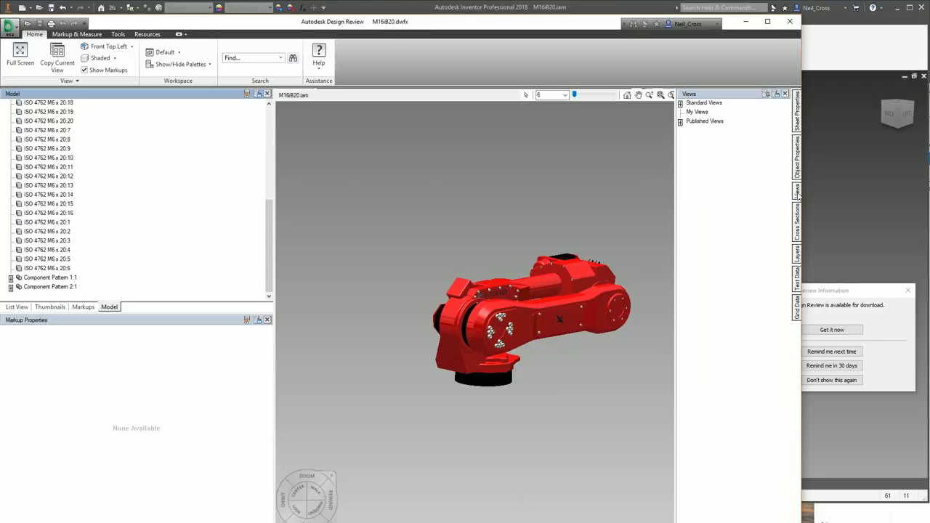
click(680, 122)
click(687, 131)
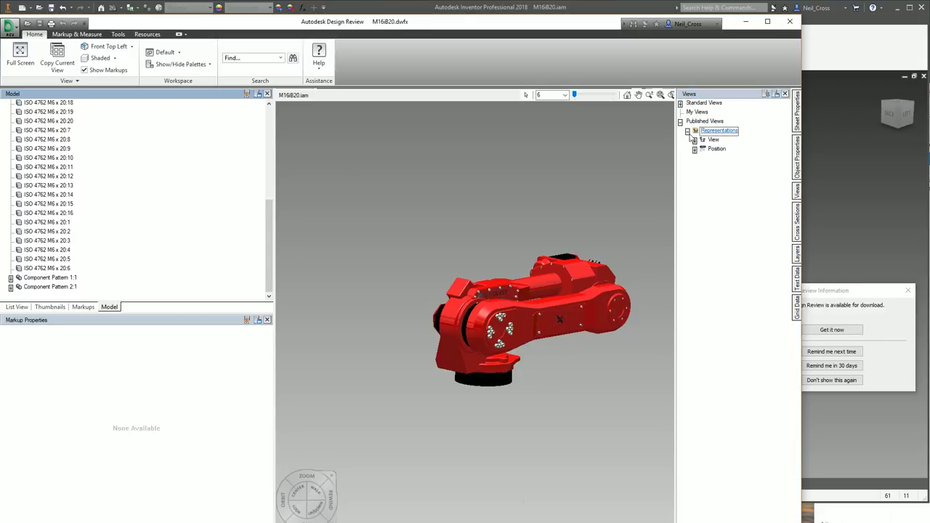
click(695, 148)
click(725, 176)
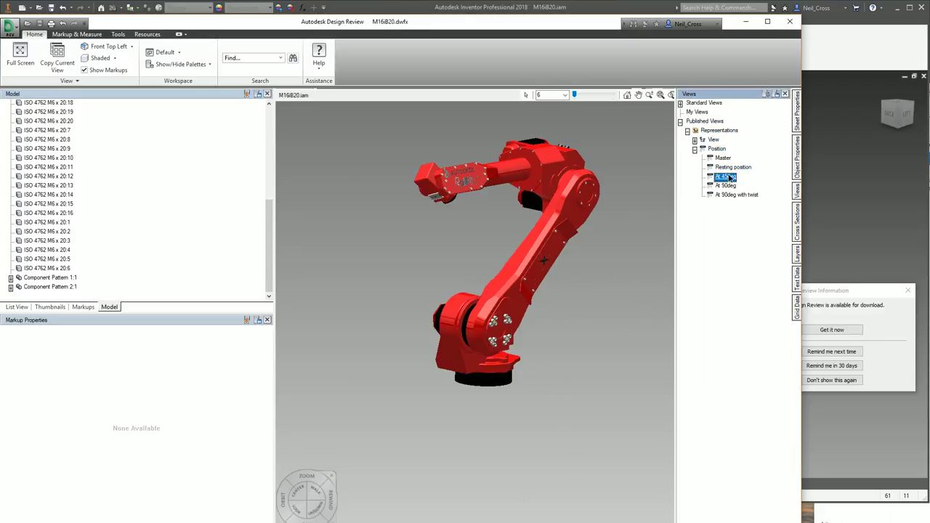
click(725, 186)
click(735, 195)
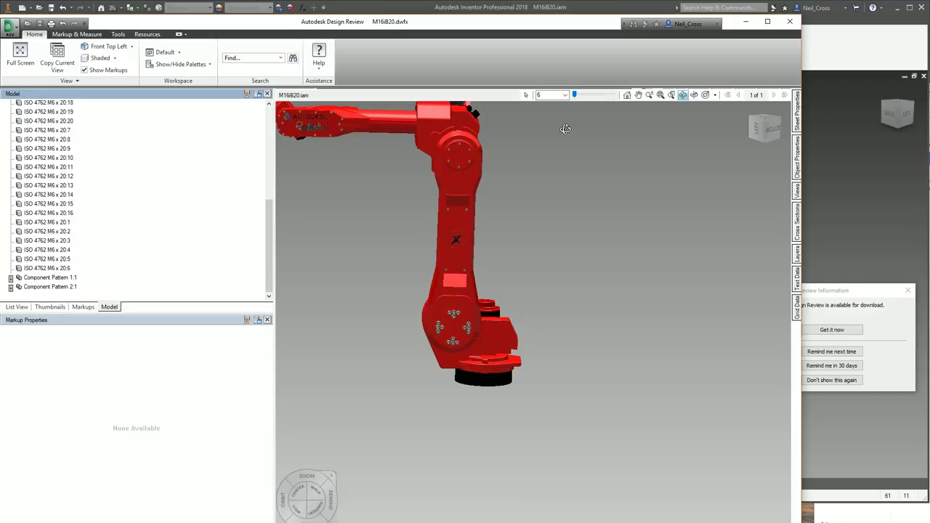
Step: Step back through the published positions At 90deg, At 45deg, Resting position and Master, and expand the View representations
mouse_move(797, 194)
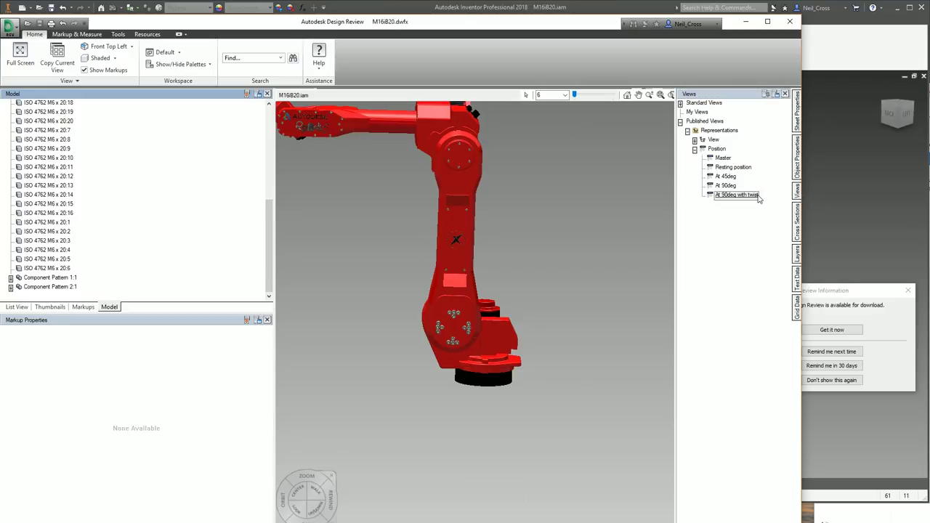
click(725, 185)
click(725, 176)
click(731, 167)
click(723, 157)
double_click(713, 139)
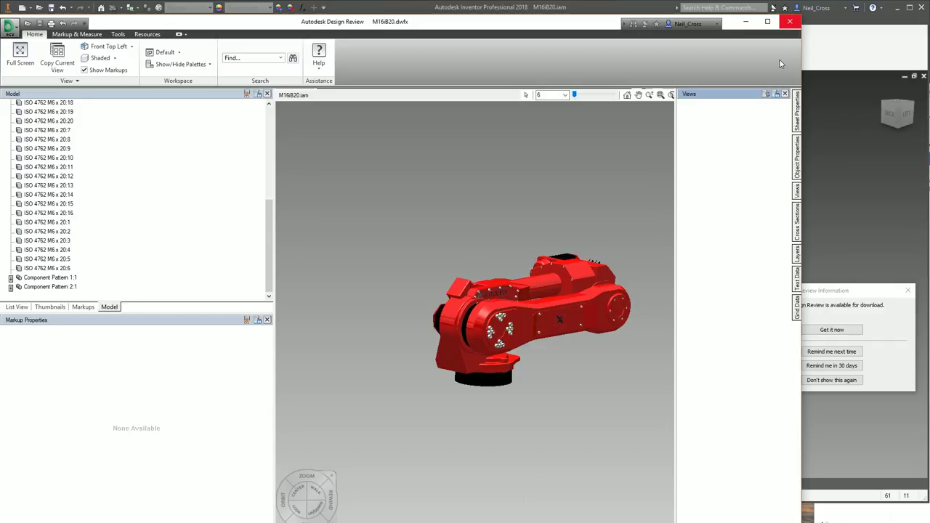
Step: Try to close Autodesk Design Review, and minimise its window to return to Inventor
click(789, 22)
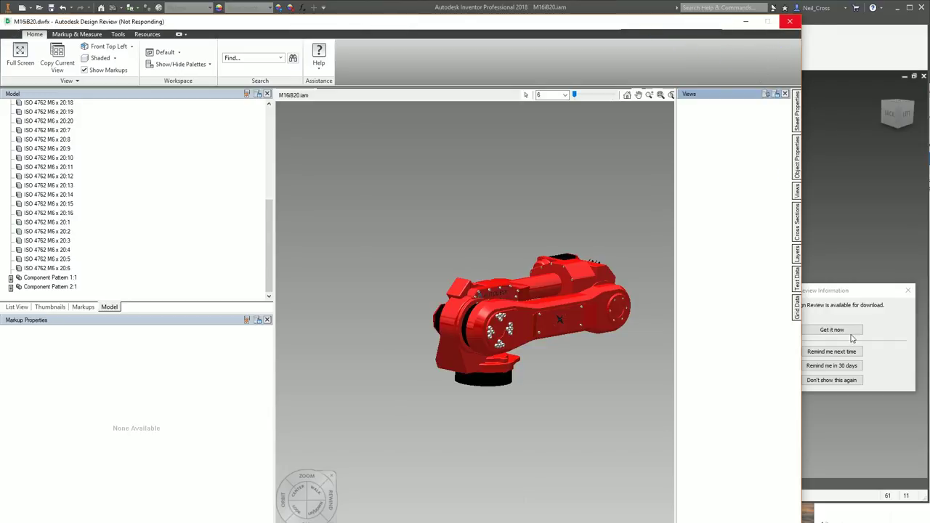
click(832, 331)
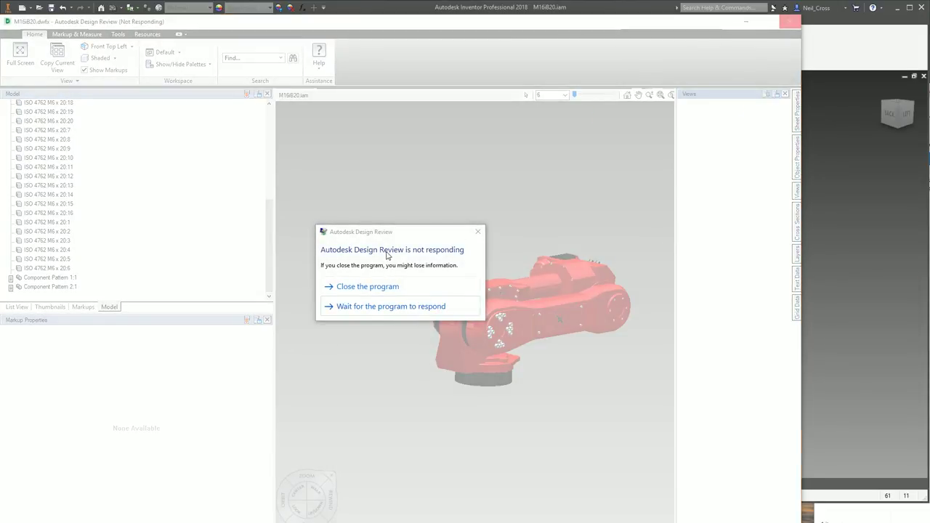
drag(403, 232, 374, 207)
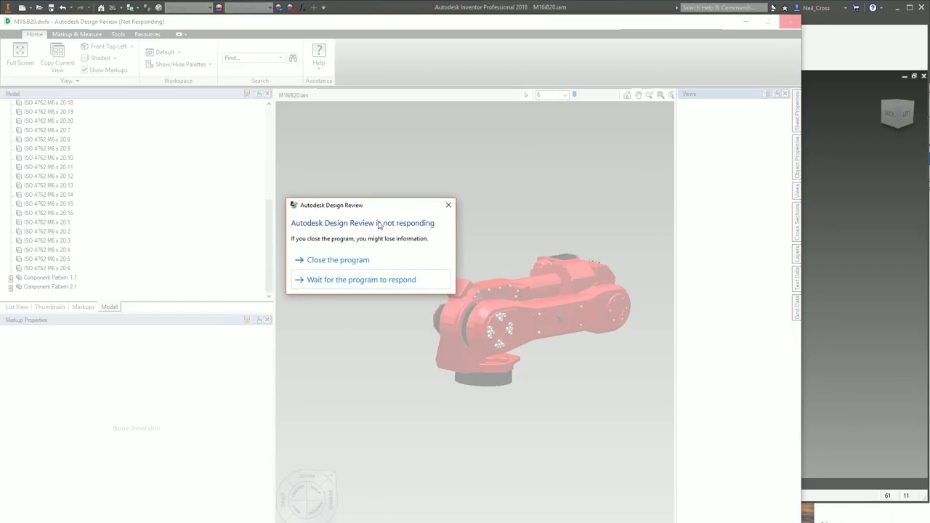
click(450, 208)
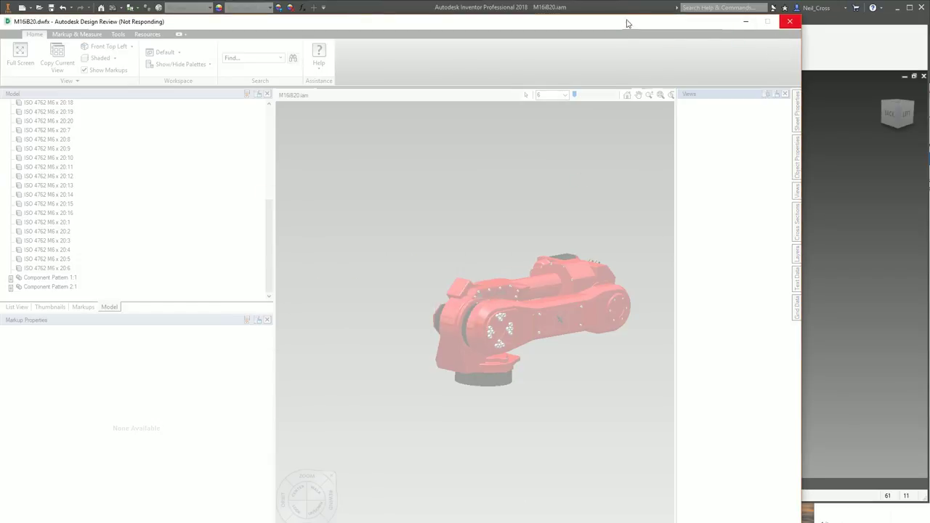
drag(611, 26, 684, 21)
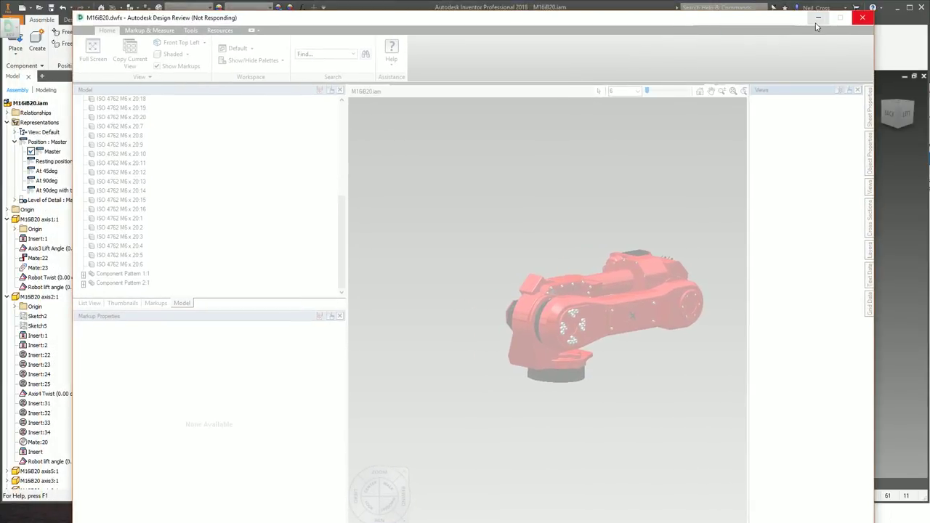
click(821, 20)
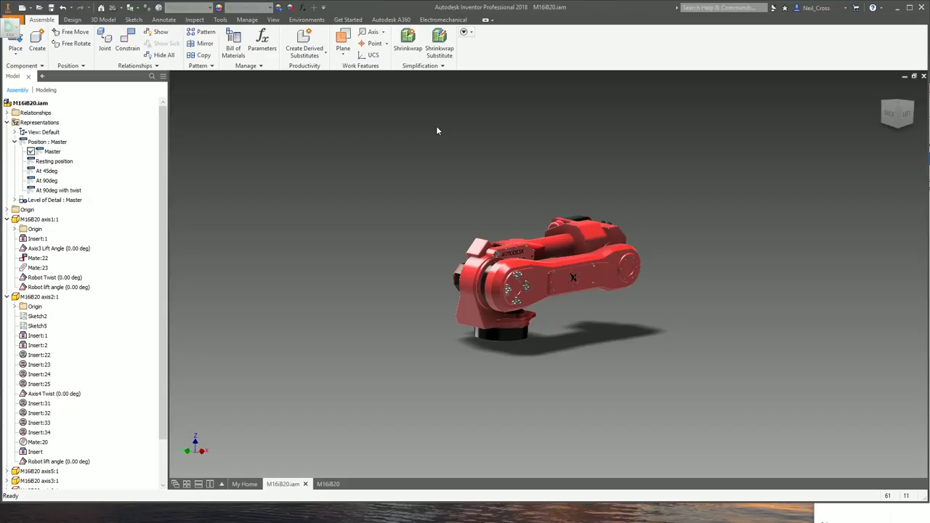
Step: Collapse the axis1 and axis2 components and the Representations folder in the assembly's model tree
click(7, 219)
click(7, 229)
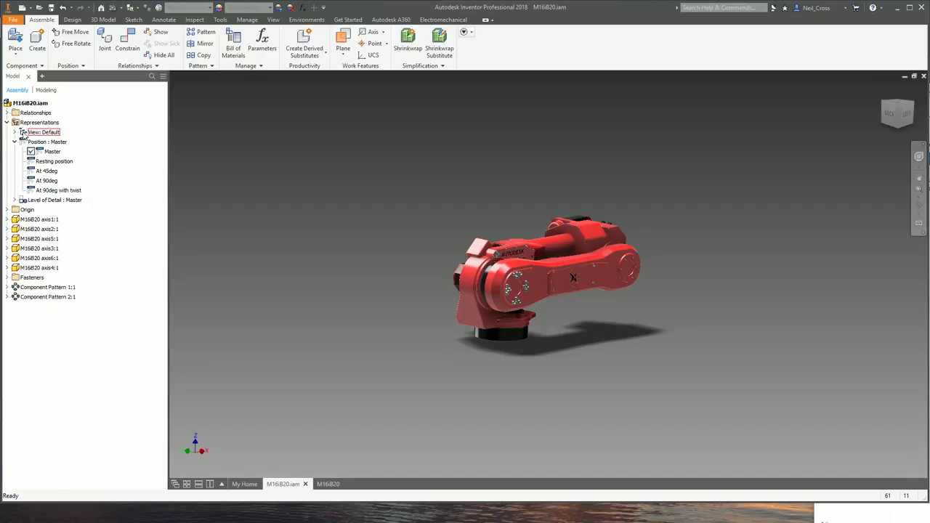
click(7, 122)
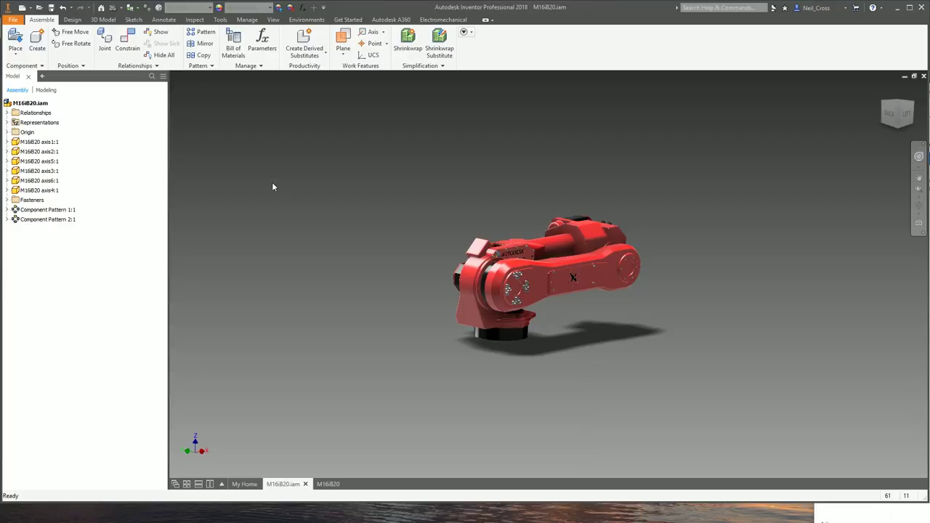